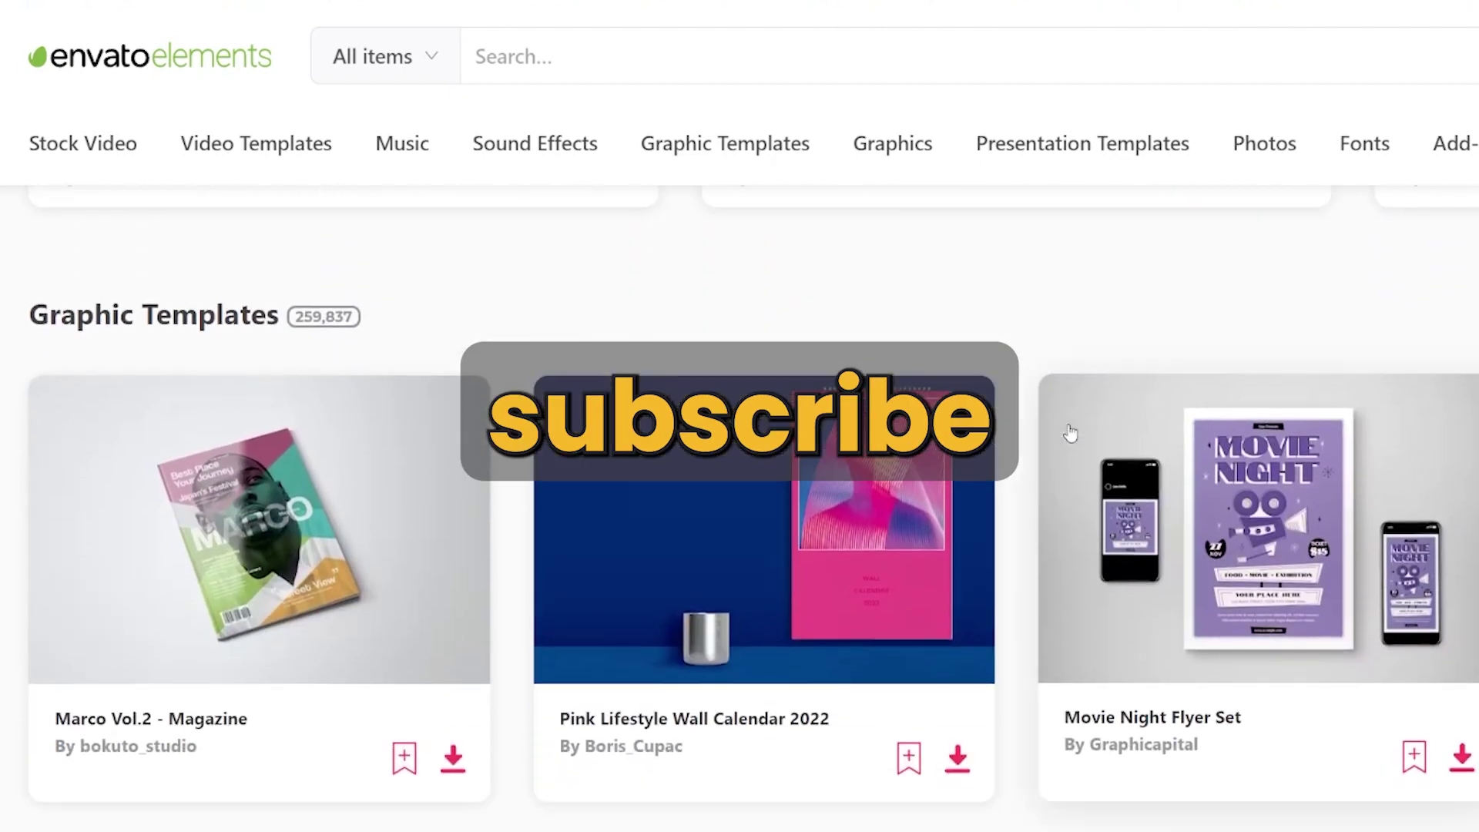
# - Browse down the home page categories to the Website Design Animations - Flat Concept item
pyautogui.scroll(-2, 1071, 434)
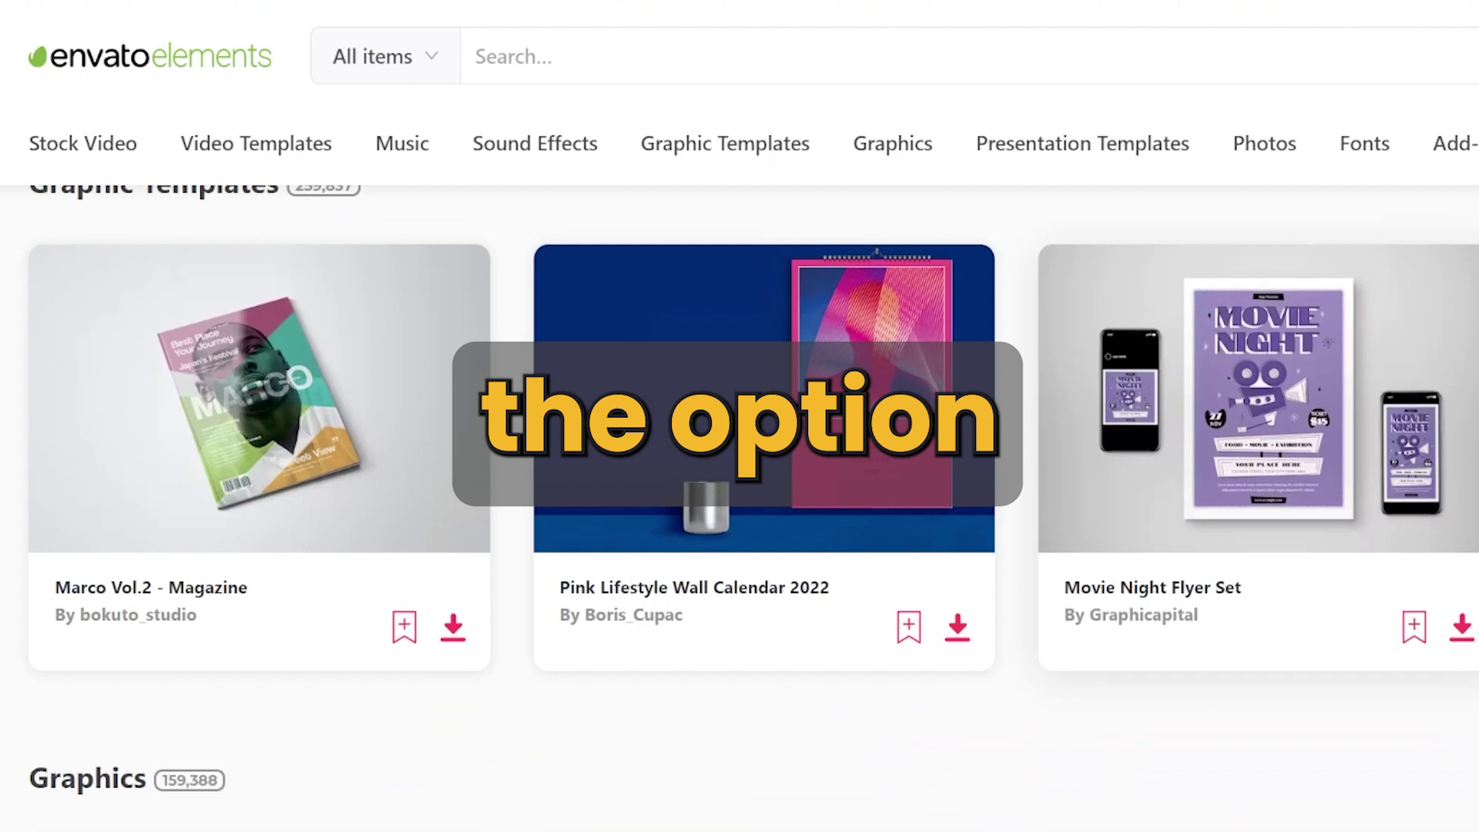
pyautogui.scroll(-6, 1097, 709)
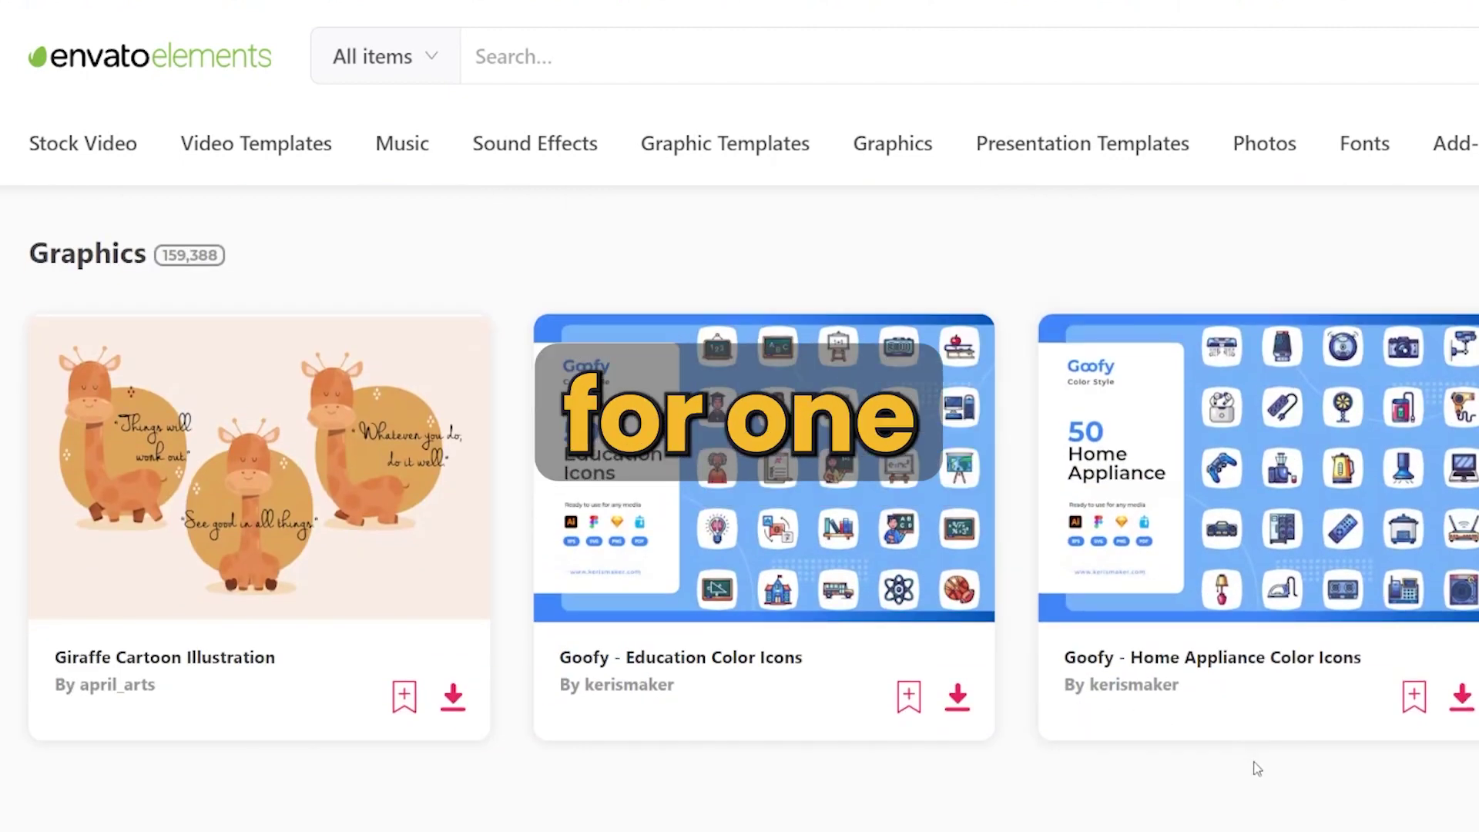
pyautogui.scroll(-2, 1257, 768)
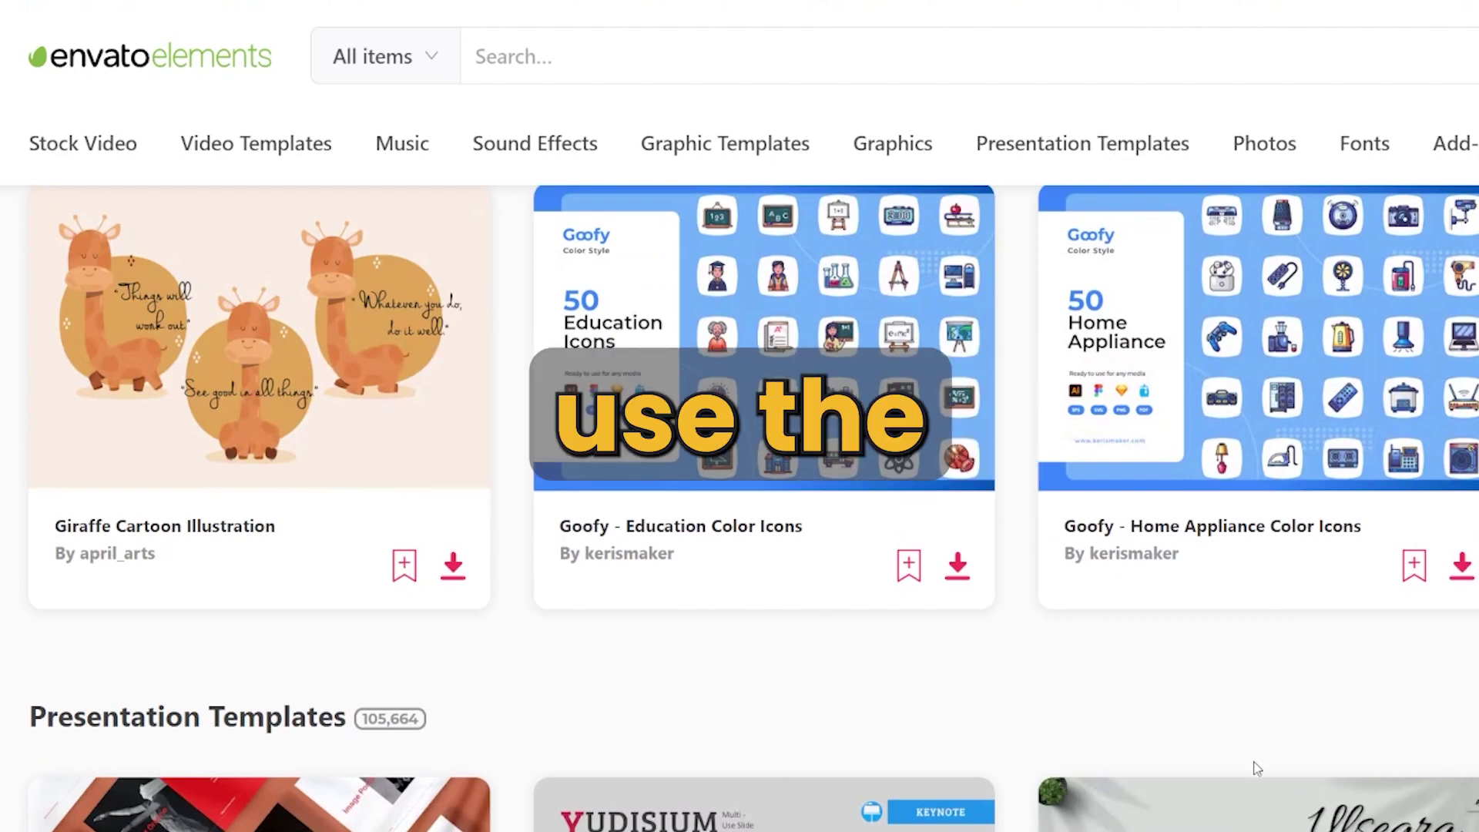
pyautogui.scroll(-5, 1258, 768)
pyautogui.scroll(-2, 1258, 768)
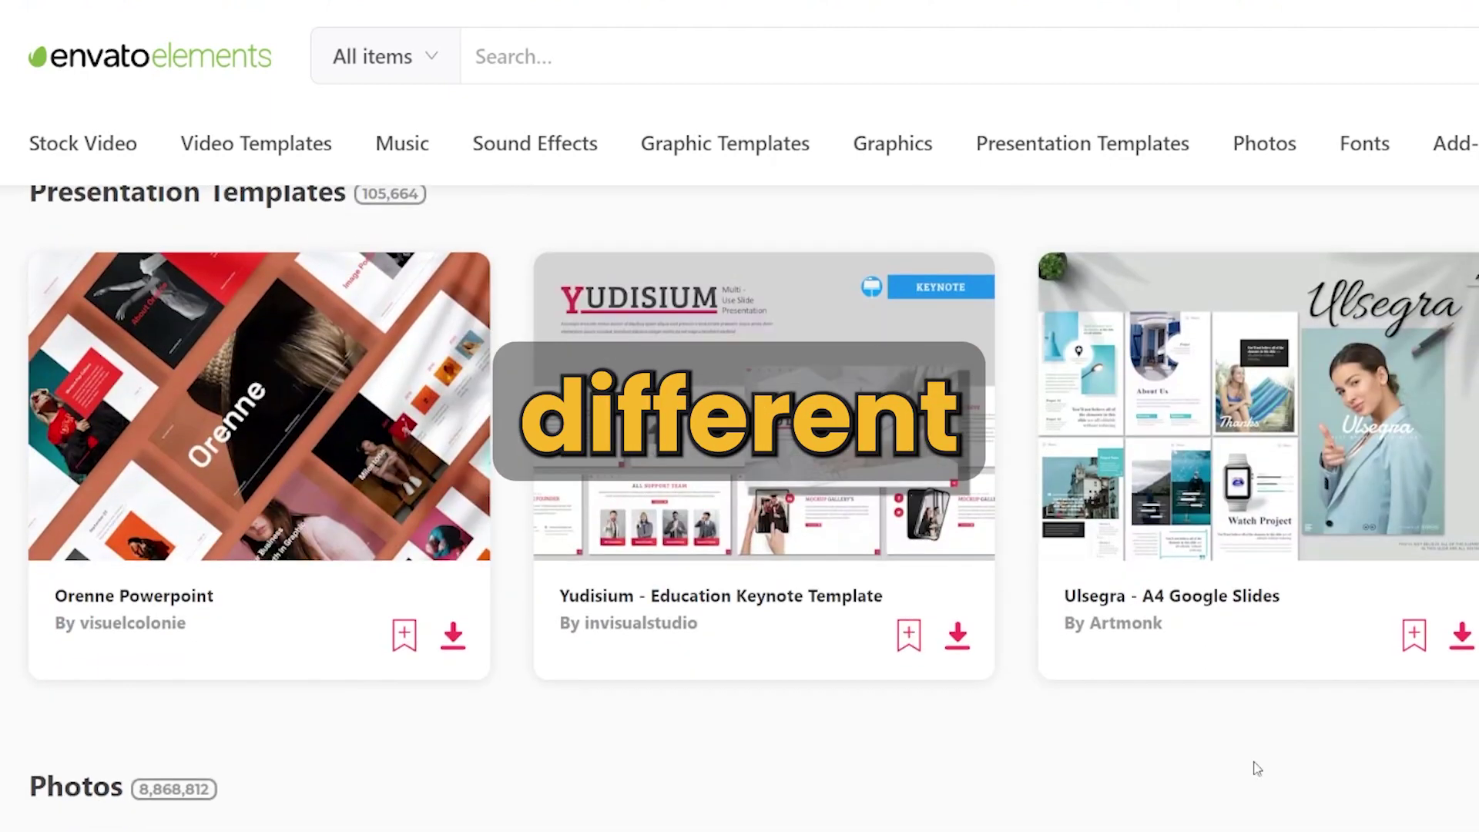
pyautogui.scroll(-6, 1256, 764)
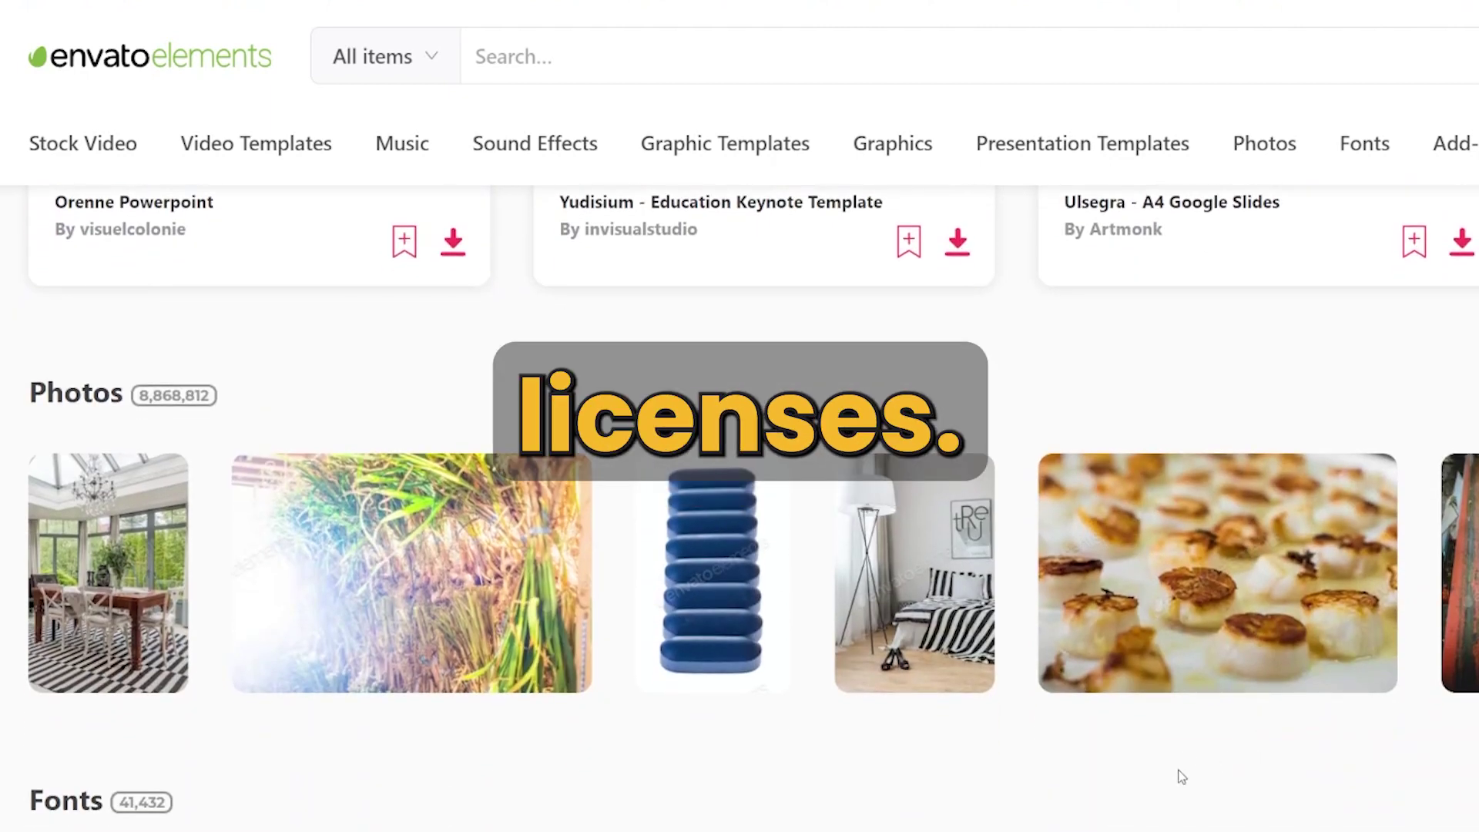
pyautogui.scroll(-2, 1179, 779)
pyautogui.scroll(-3, 1207, 809)
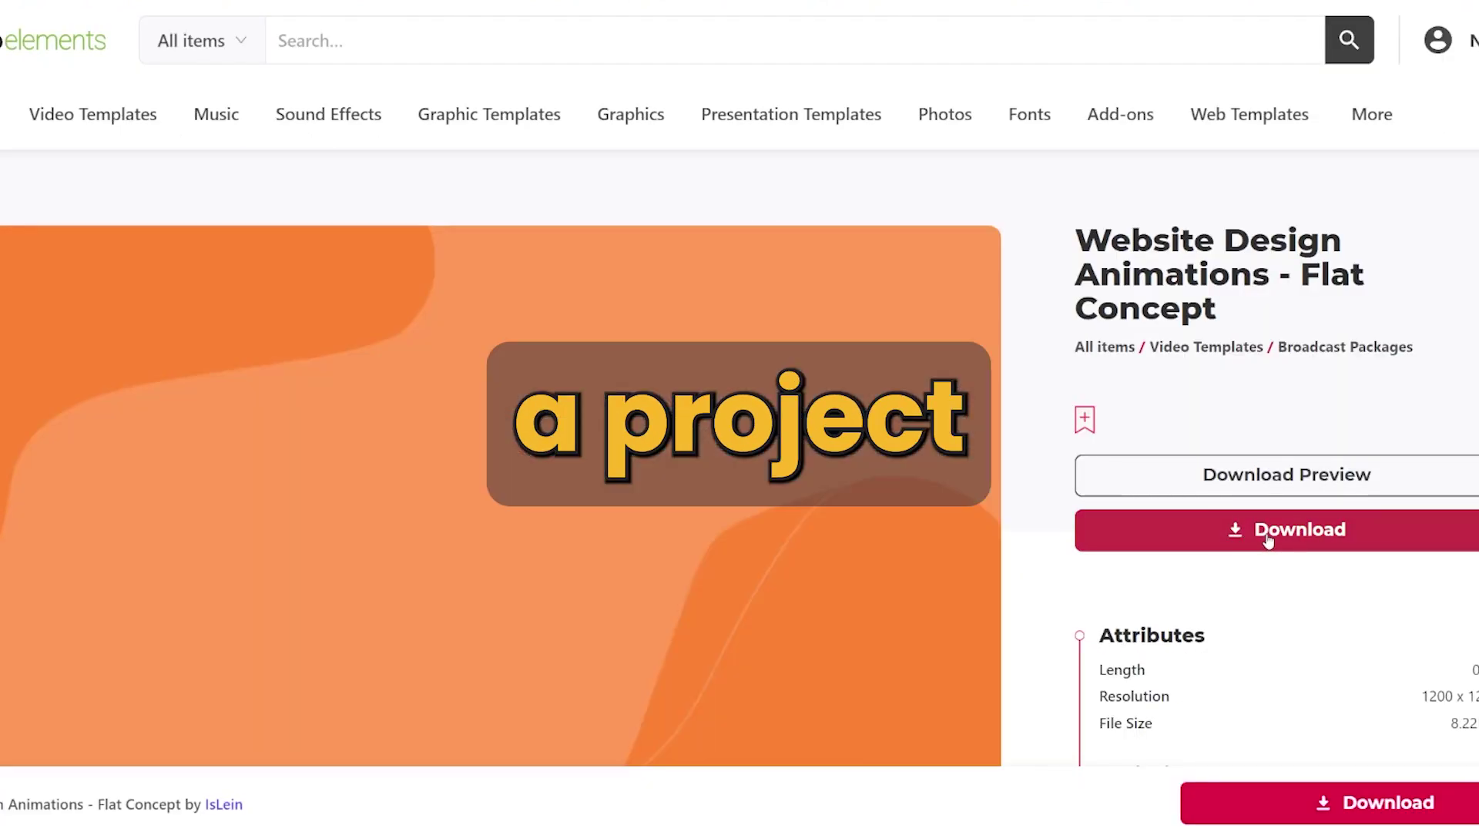
# - License Website Design Animations - Flat Concept to the Envato elements orgenzied video project and download it
pyautogui.click(1268, 532)
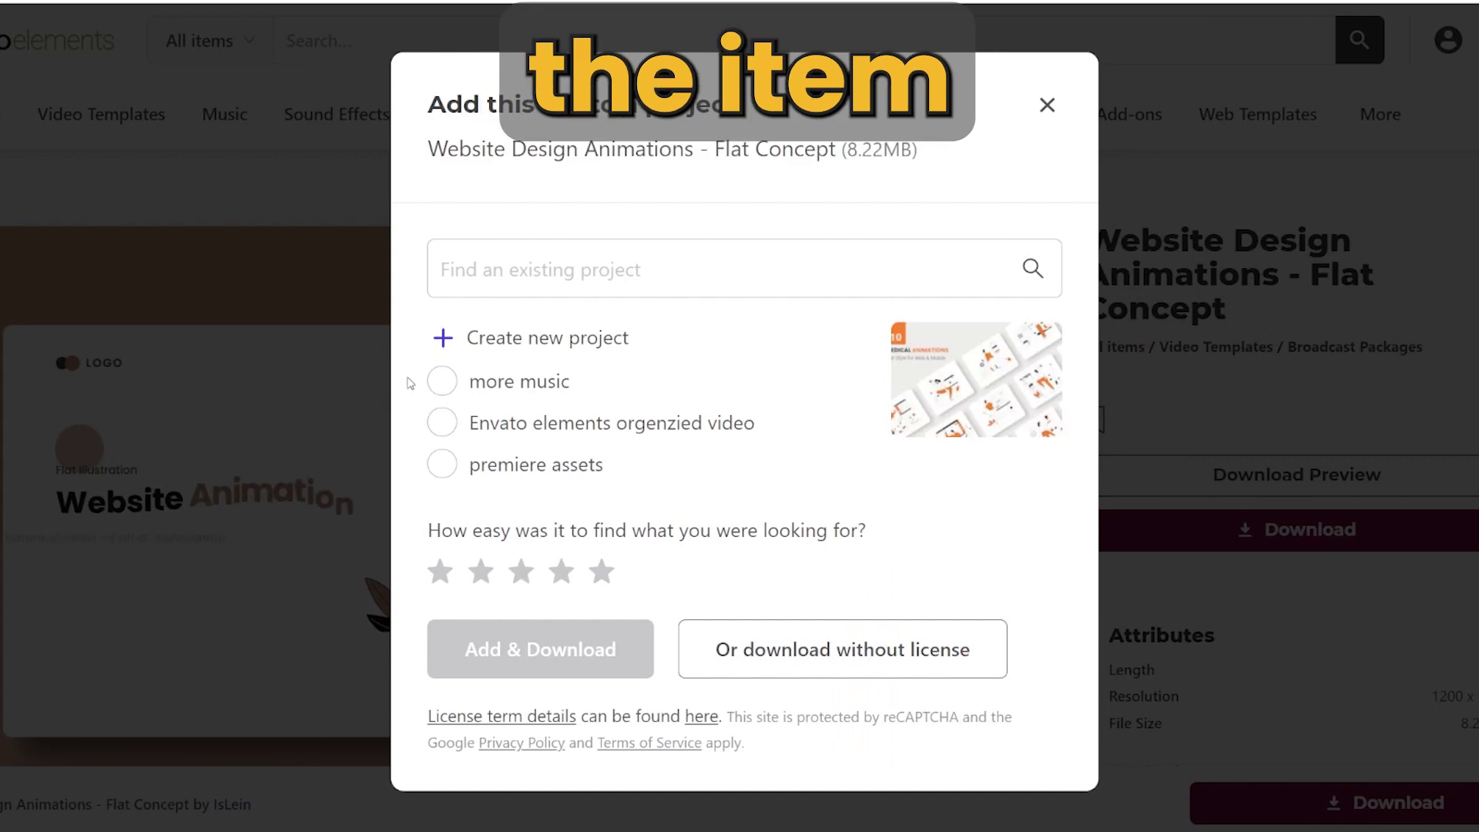
pyautogui.click(441, 380)
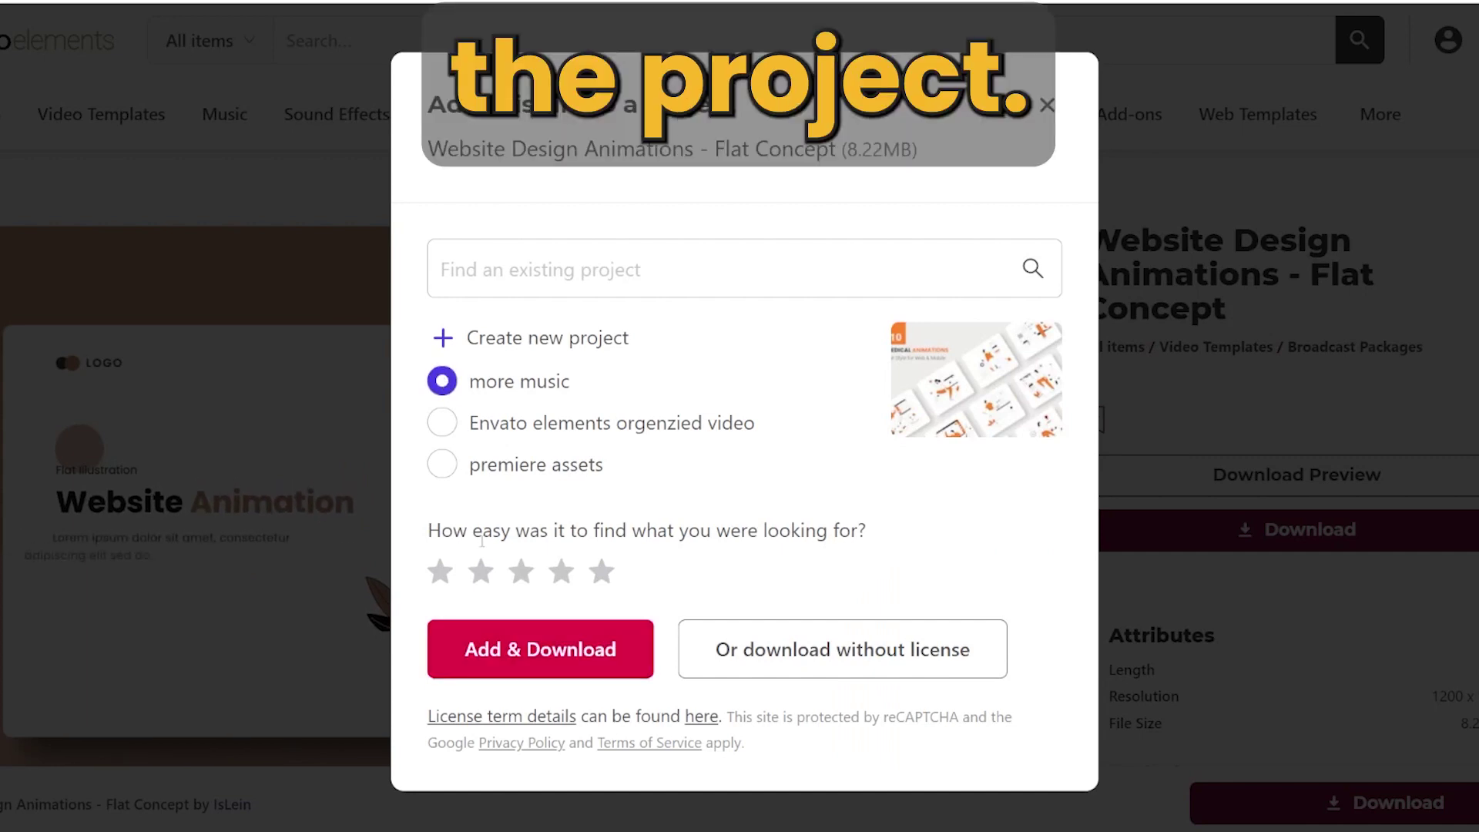
pyautogui.click(558, 421)
pyautogui.click(545, 631)
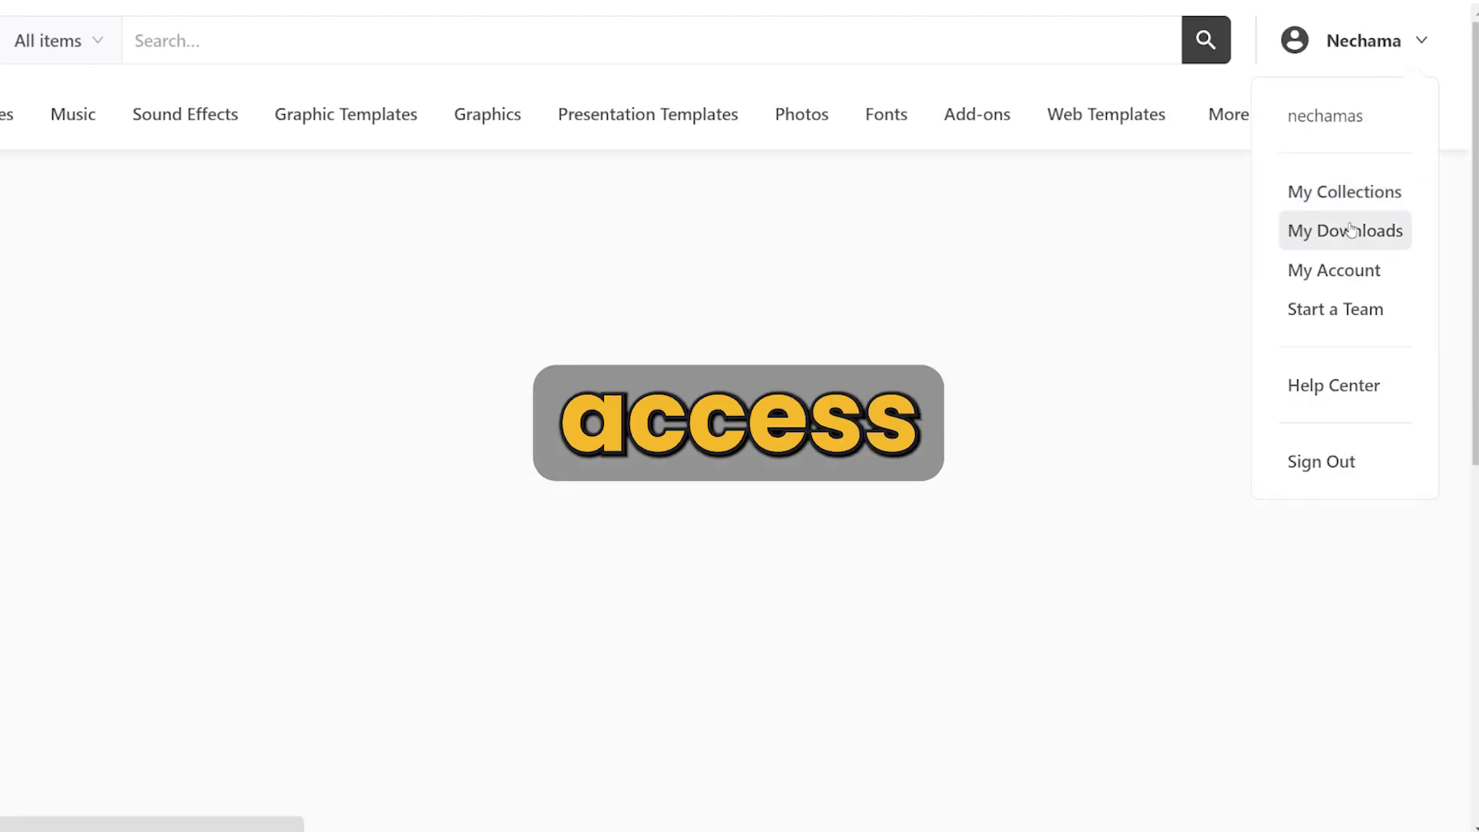
# - Open My Downloads and scroll through the items licensed to Envato elements orgenzied video
pyautogui.click(1344, 229)
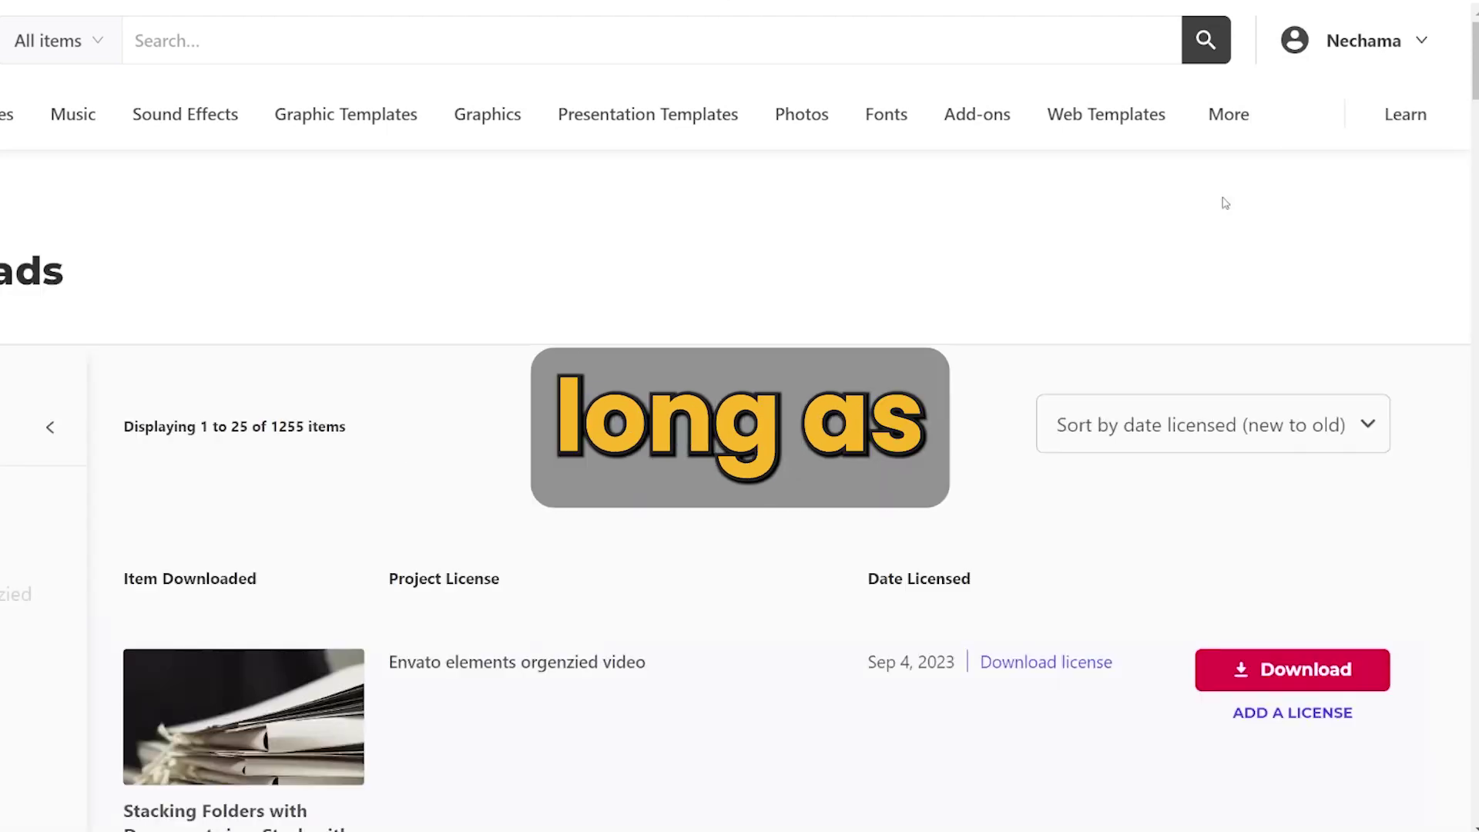
pyautogui.scroll(-4, 1225, 202)
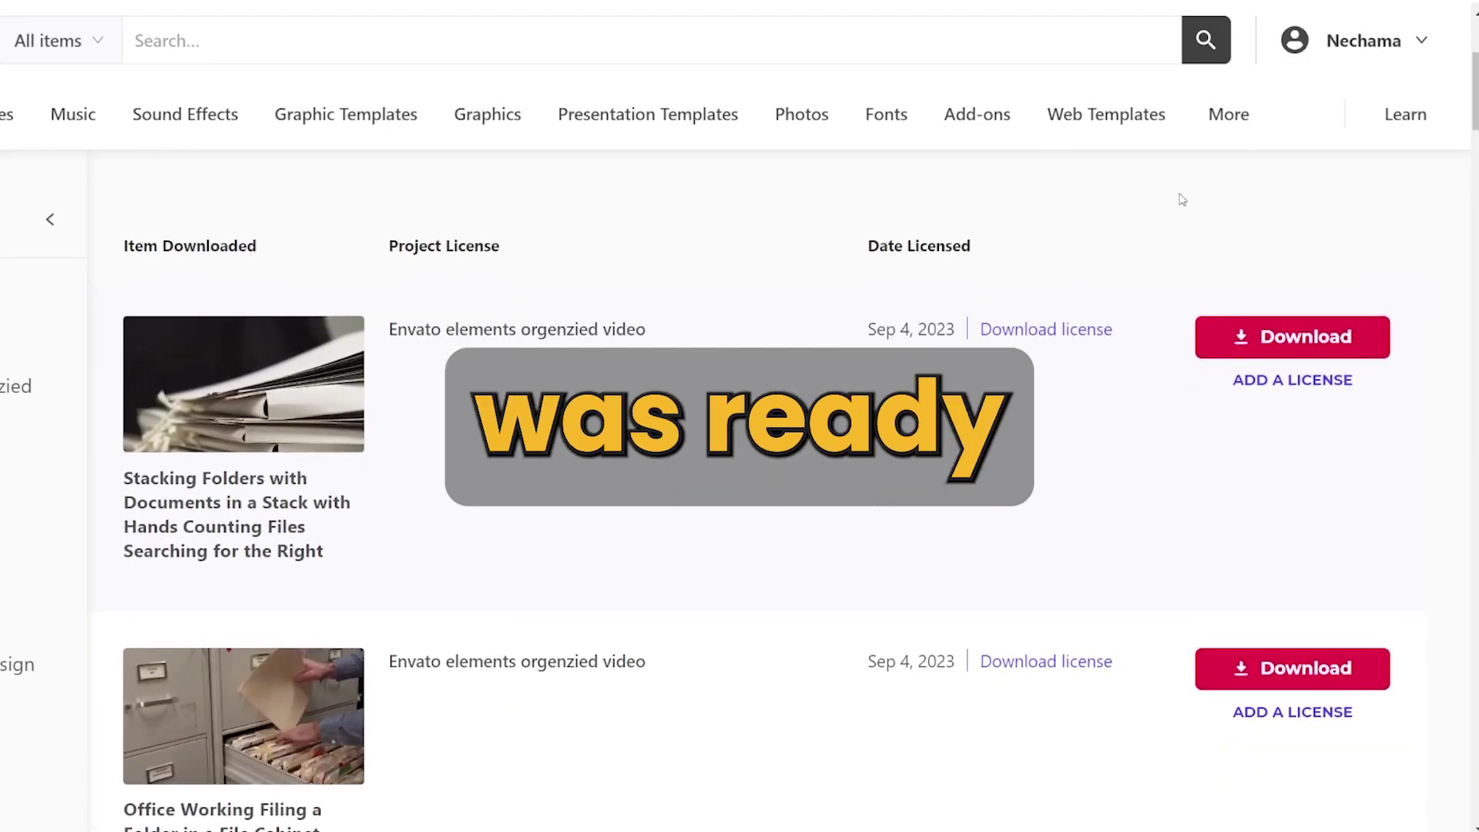
pyautogui.scroll(-1, 1186, 199)
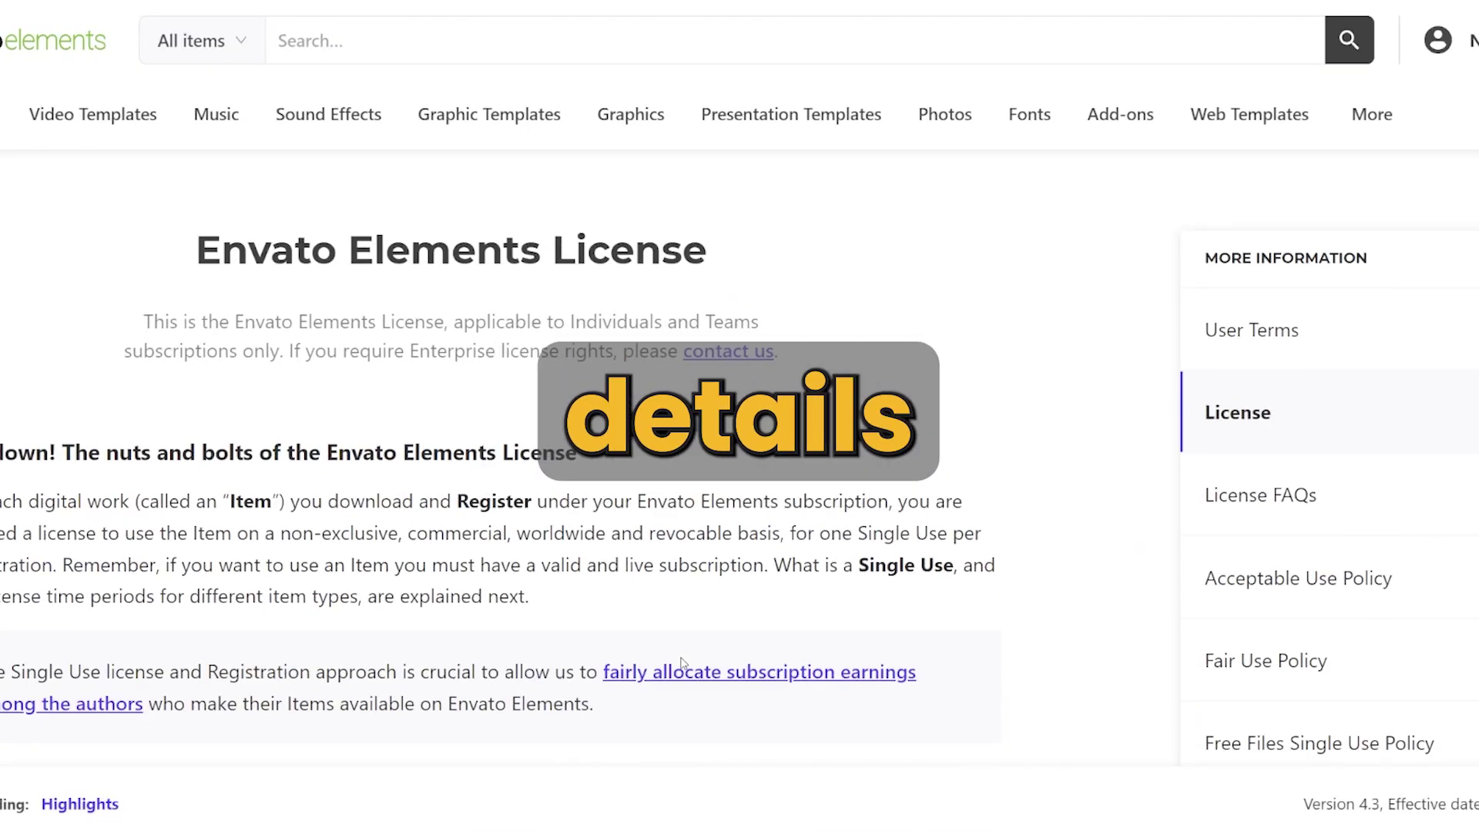
# - Read the Envato Elements License terms down to the usage restrictions and font and add-on sections
pyautogui.scroll(-1, 682, 662)
pyautogui.scroll(-2, 681, 657)
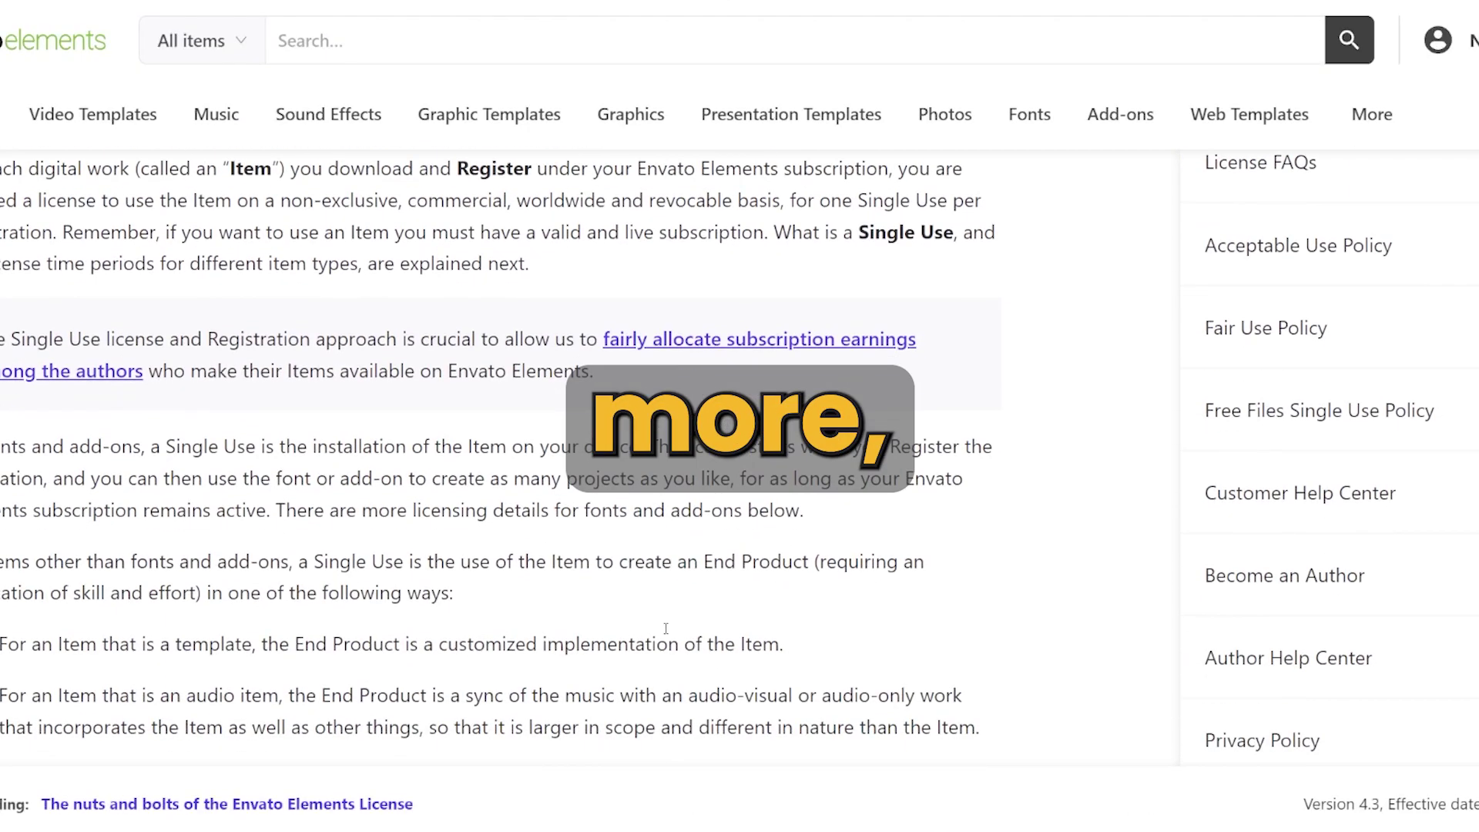
pyautogui.scroll(-1, 775, 395)
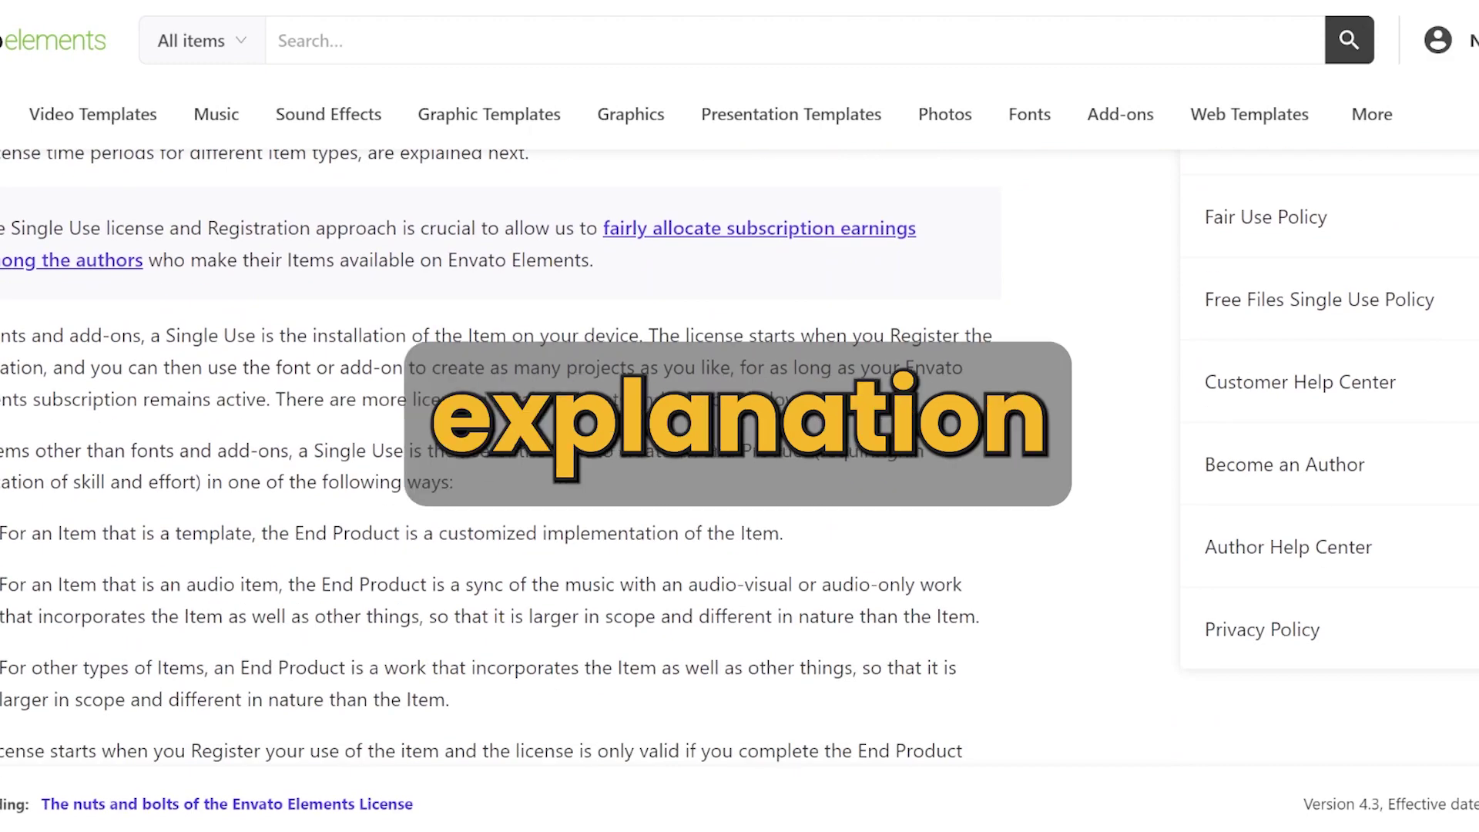
pyautogui.scroll(-8, 439, 453)
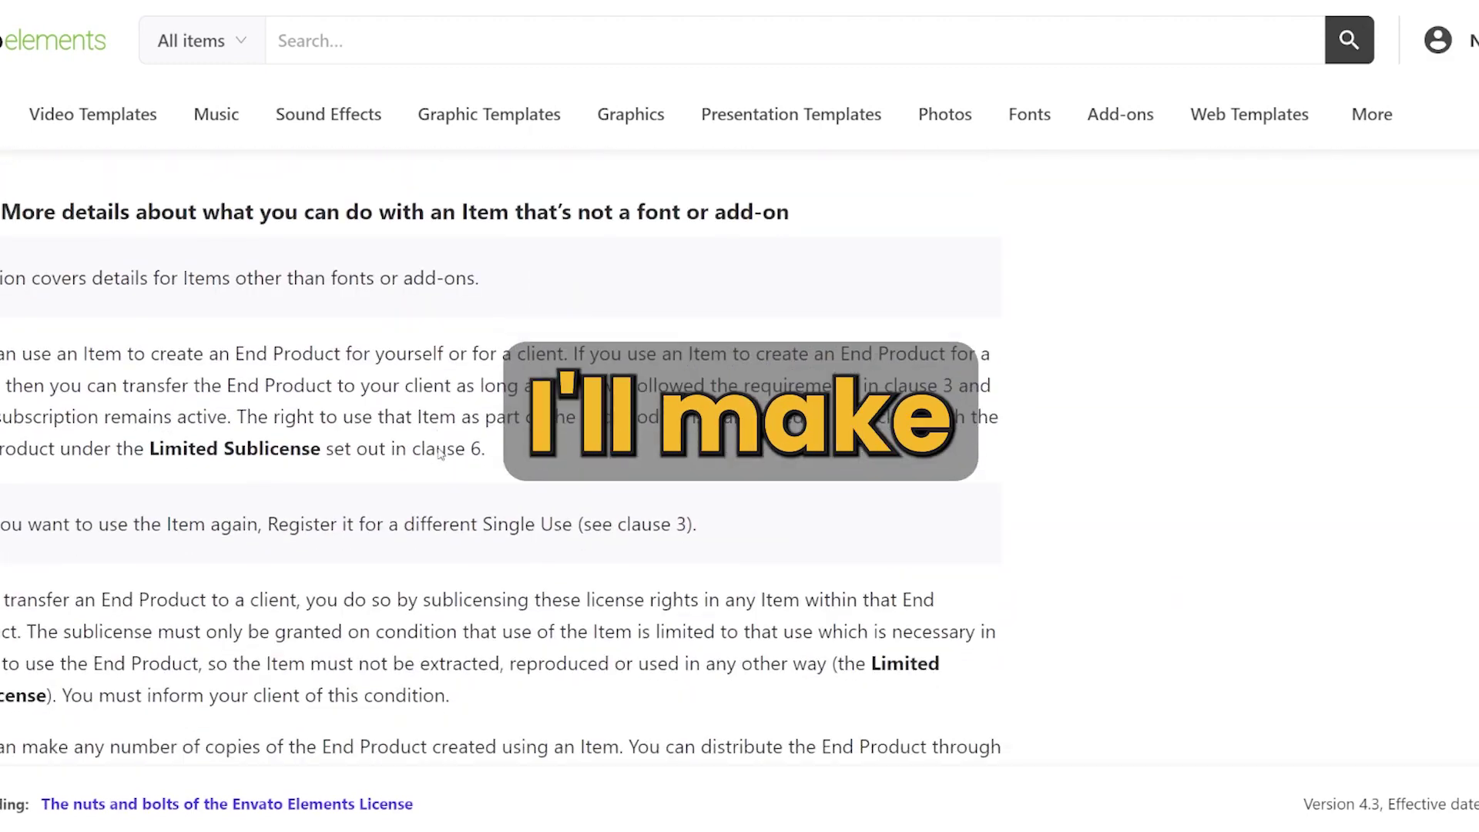
pyautogui.scroll(-8, 439, 453)
pyautogui.scroll(-9, 441, 455)
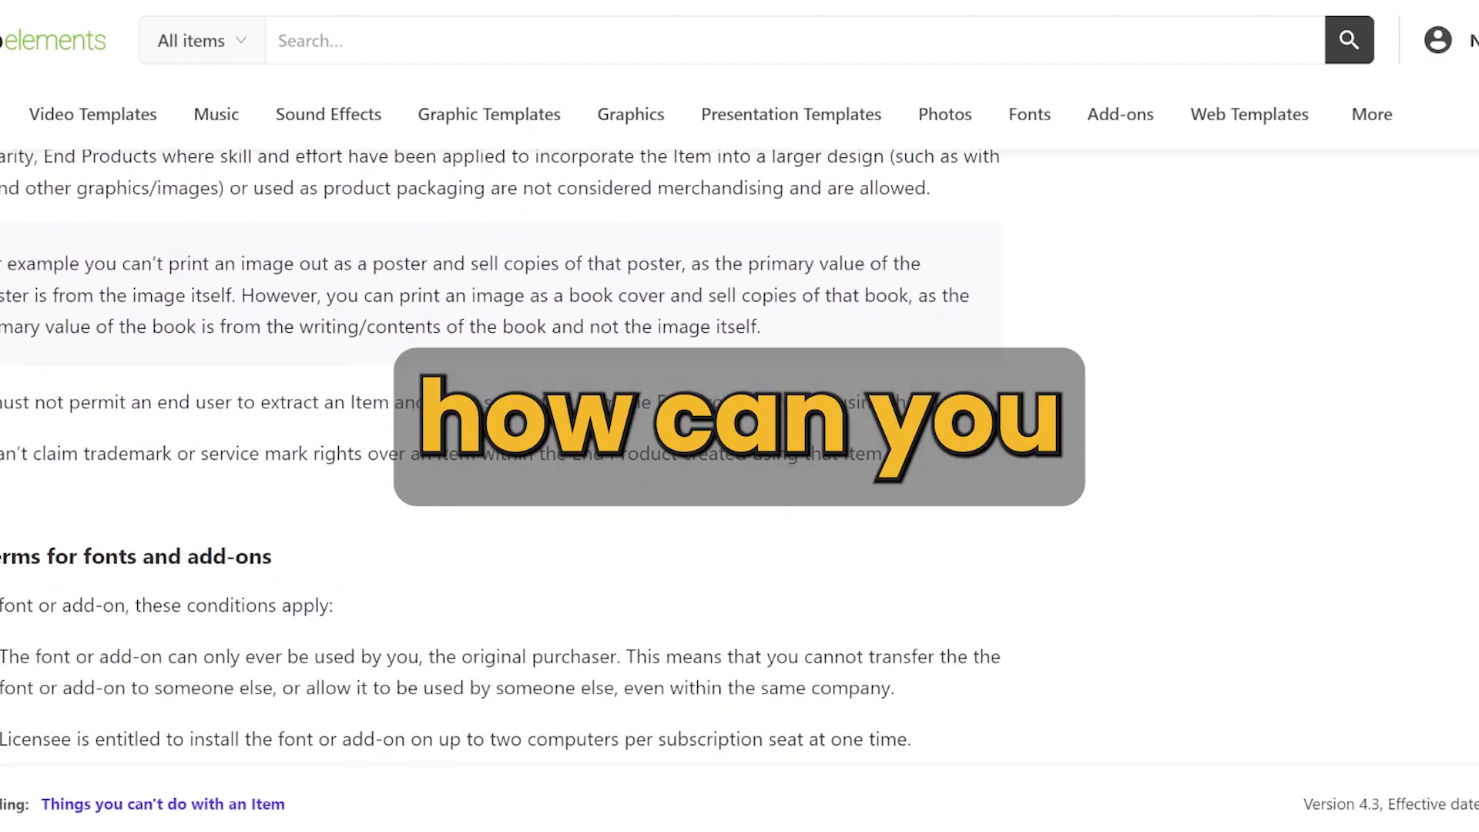
pyautogui.scroll(-6, 439, 451)
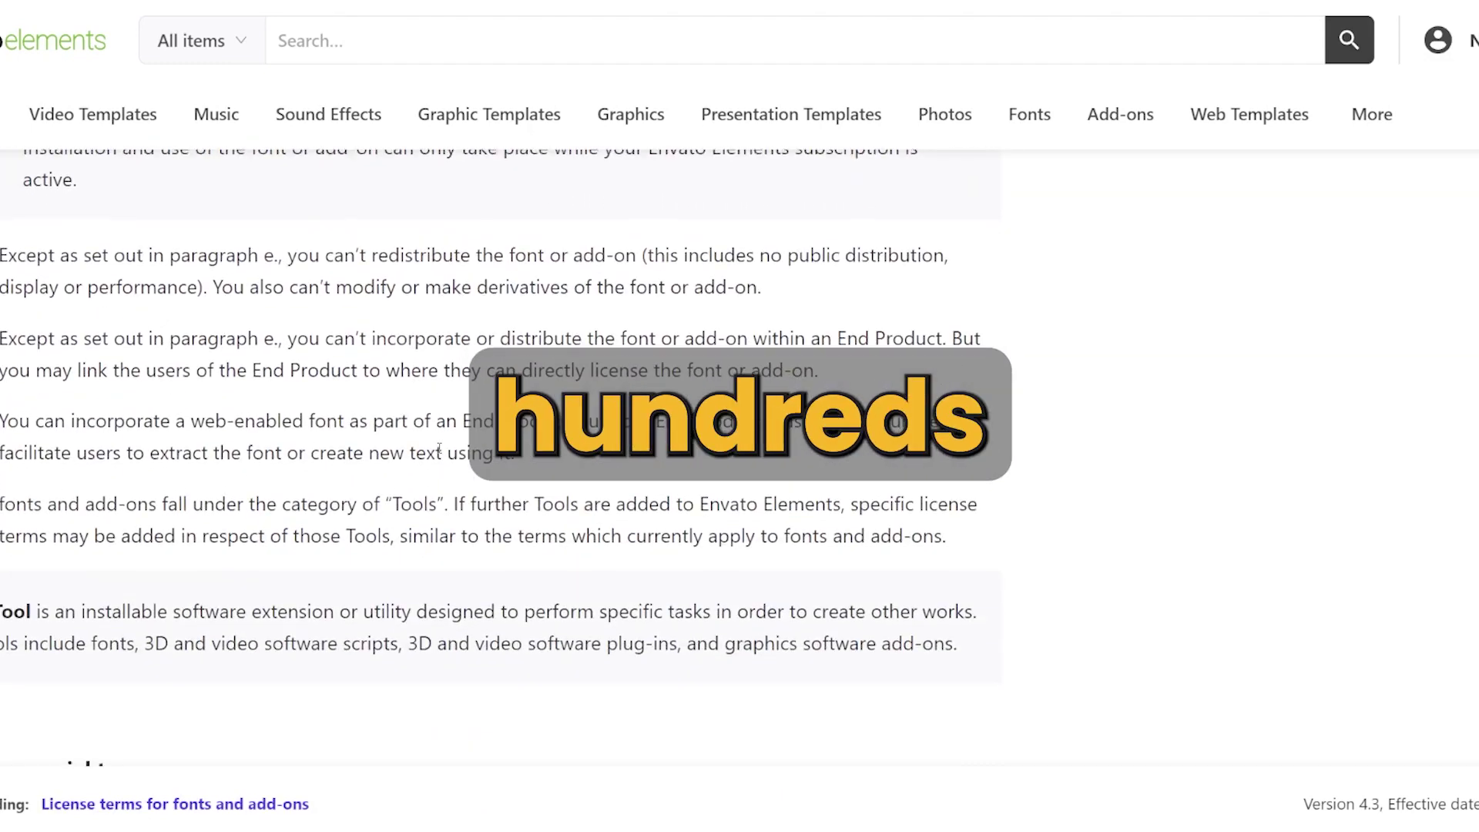
pyautogui.scroll(-4, 439, 451)
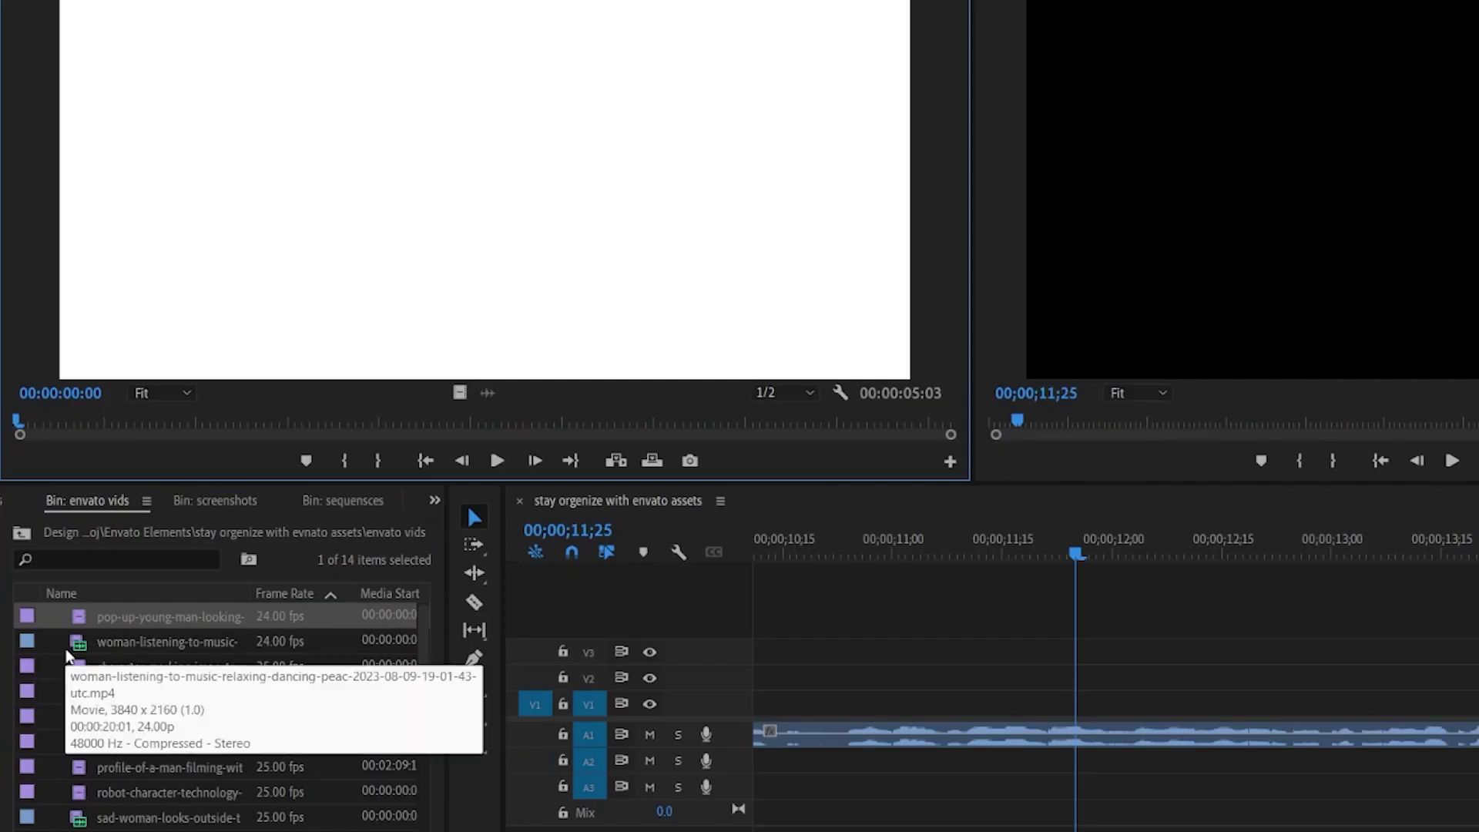
# - Preview each envato vids clip in the Source monitor, from woman listening to music to stacking folders
pyautogui.moveTo(20, 425)
pyautogui.mouseDown()
pyautogui.moveTo(348, 427)
pyautogui.moveTo(16, 425)
pyautogui.mouseUp()
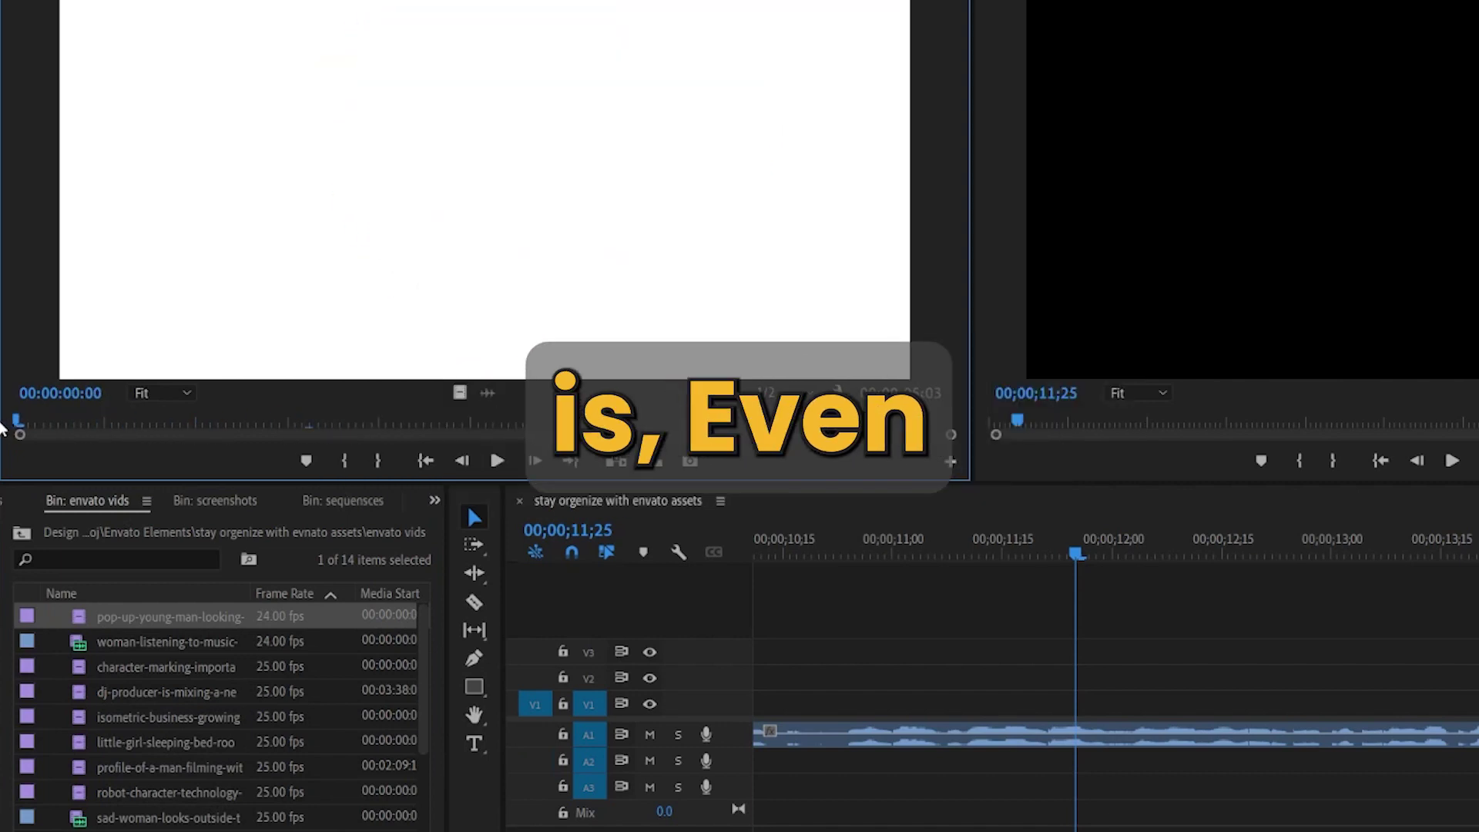
pyautogui.doubleClick(89, 642)
pyautogui.doubleClick(84, 674)
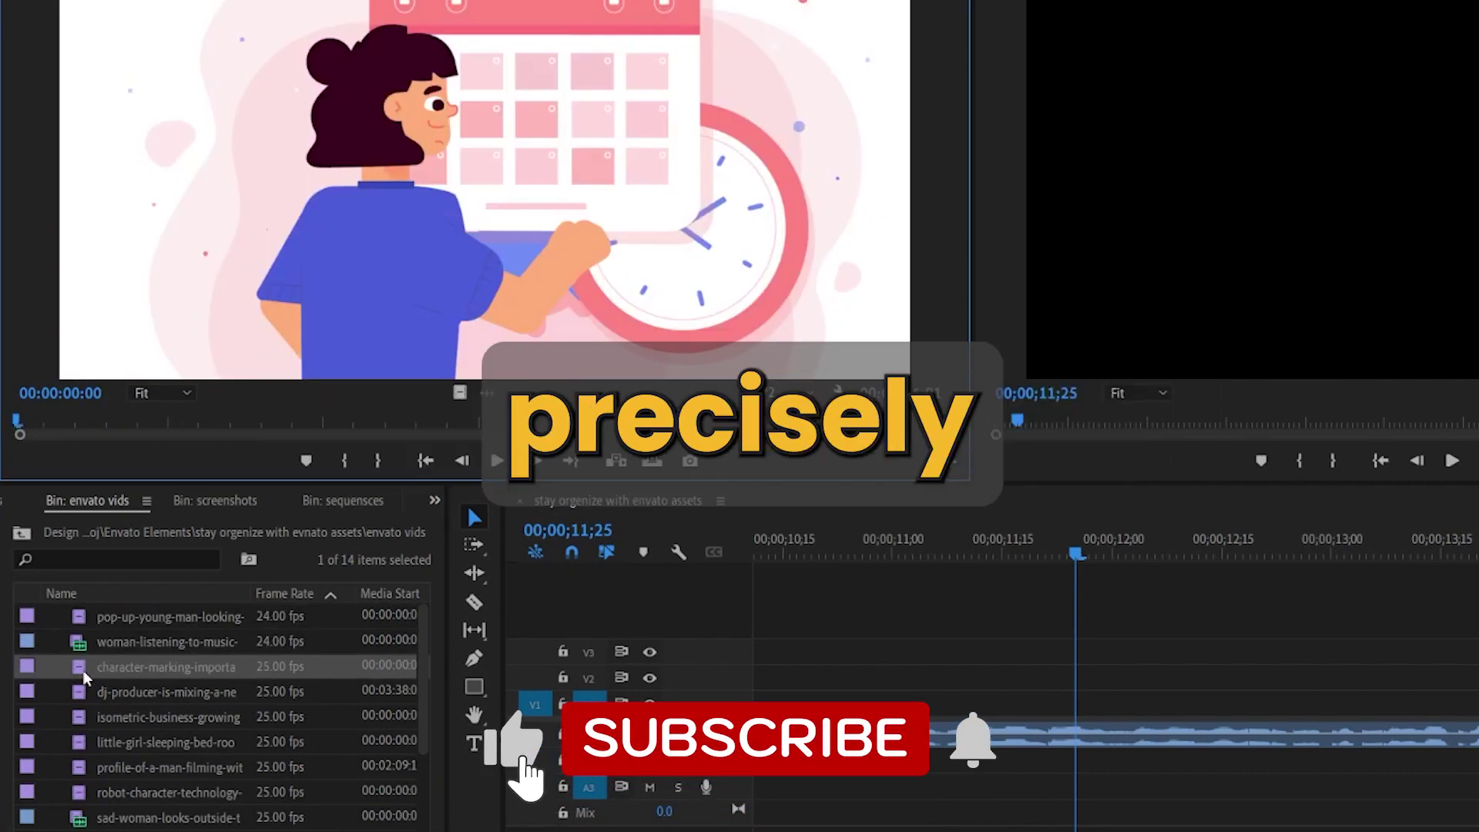
pyautogui.doubleClick(86, 692)
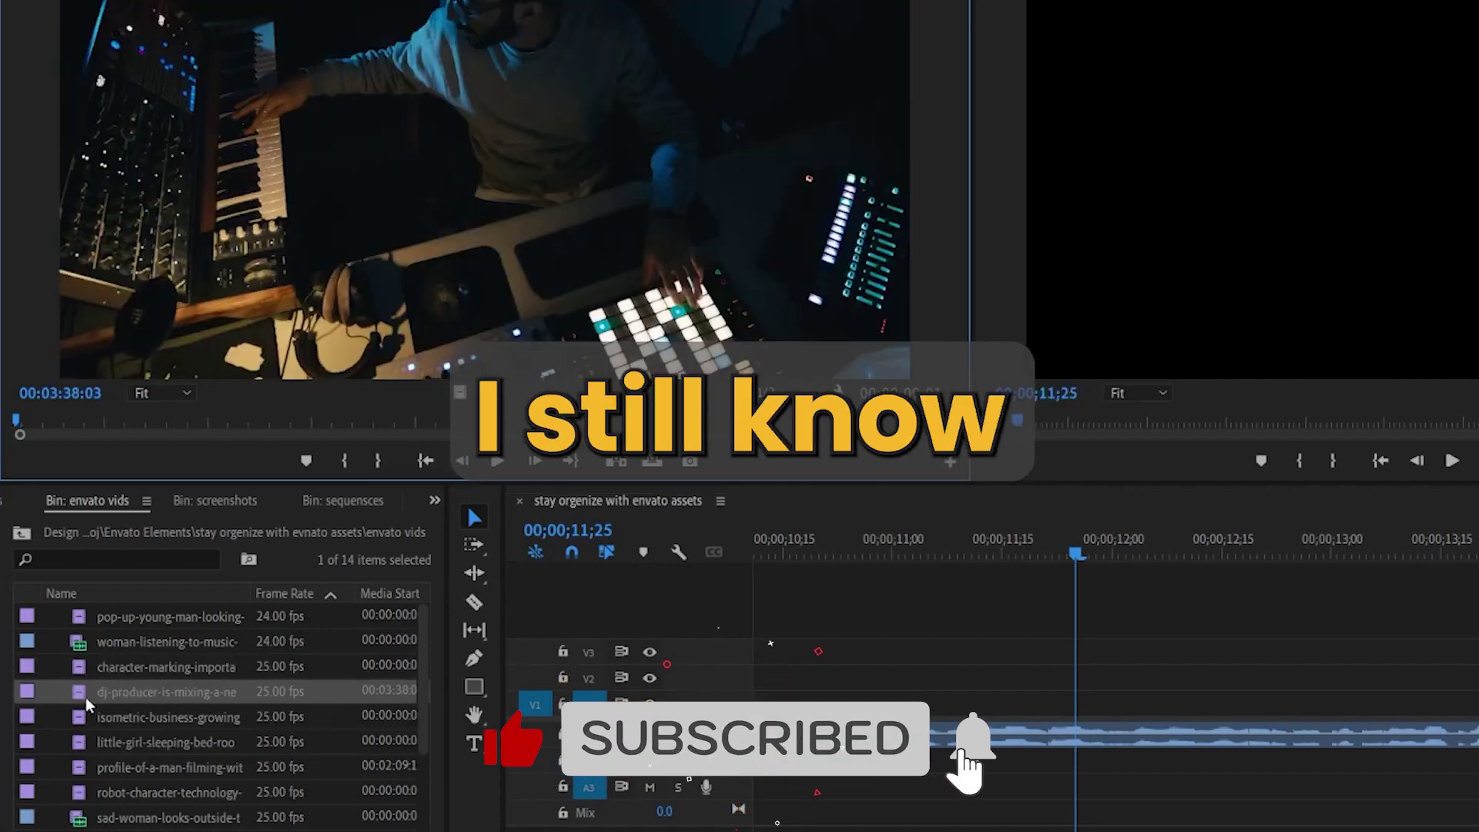
pyautogui.doubleClick(85, 719)
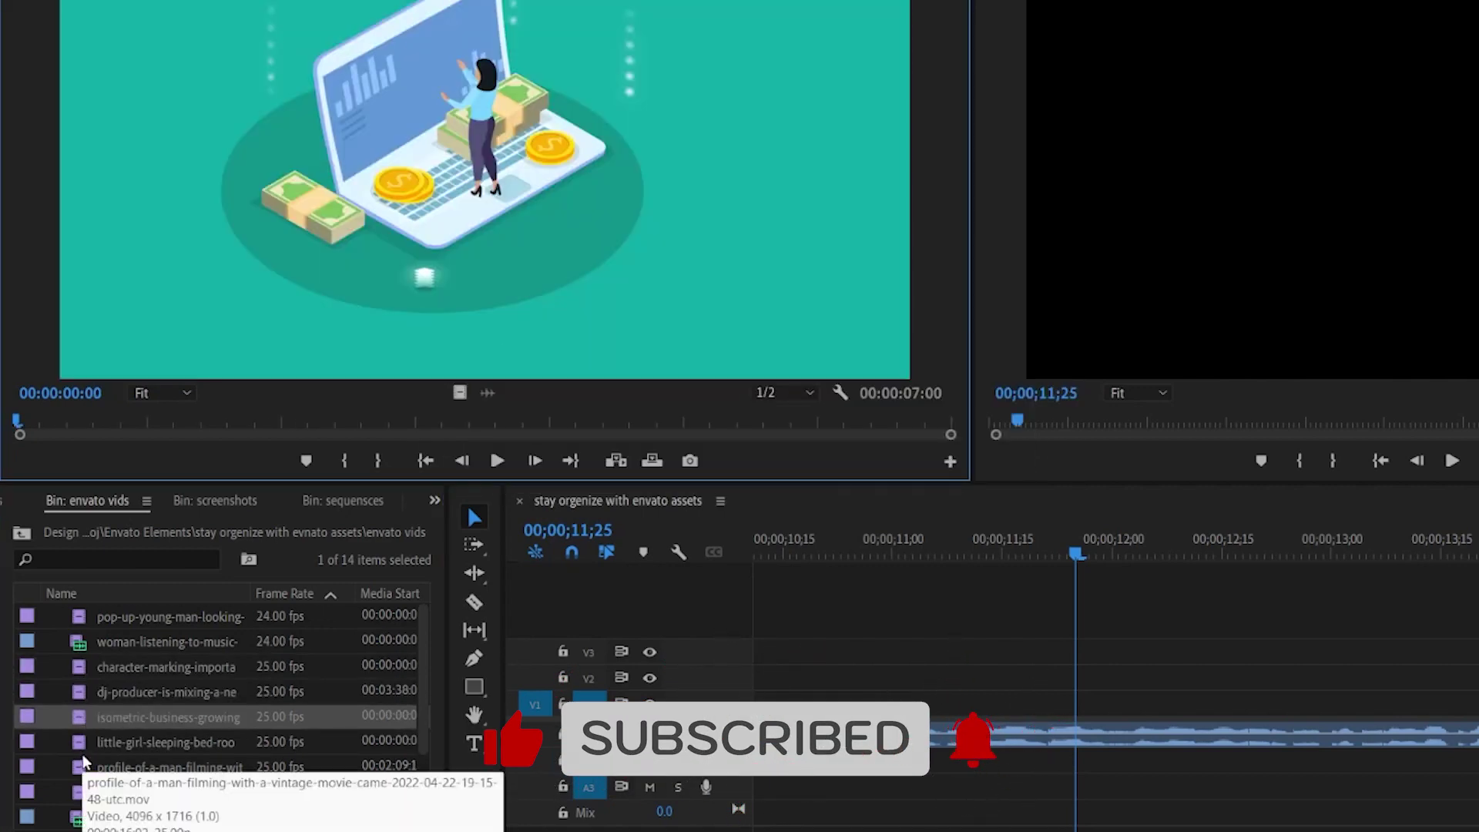
pyautogui.doubleClick(80, 741)
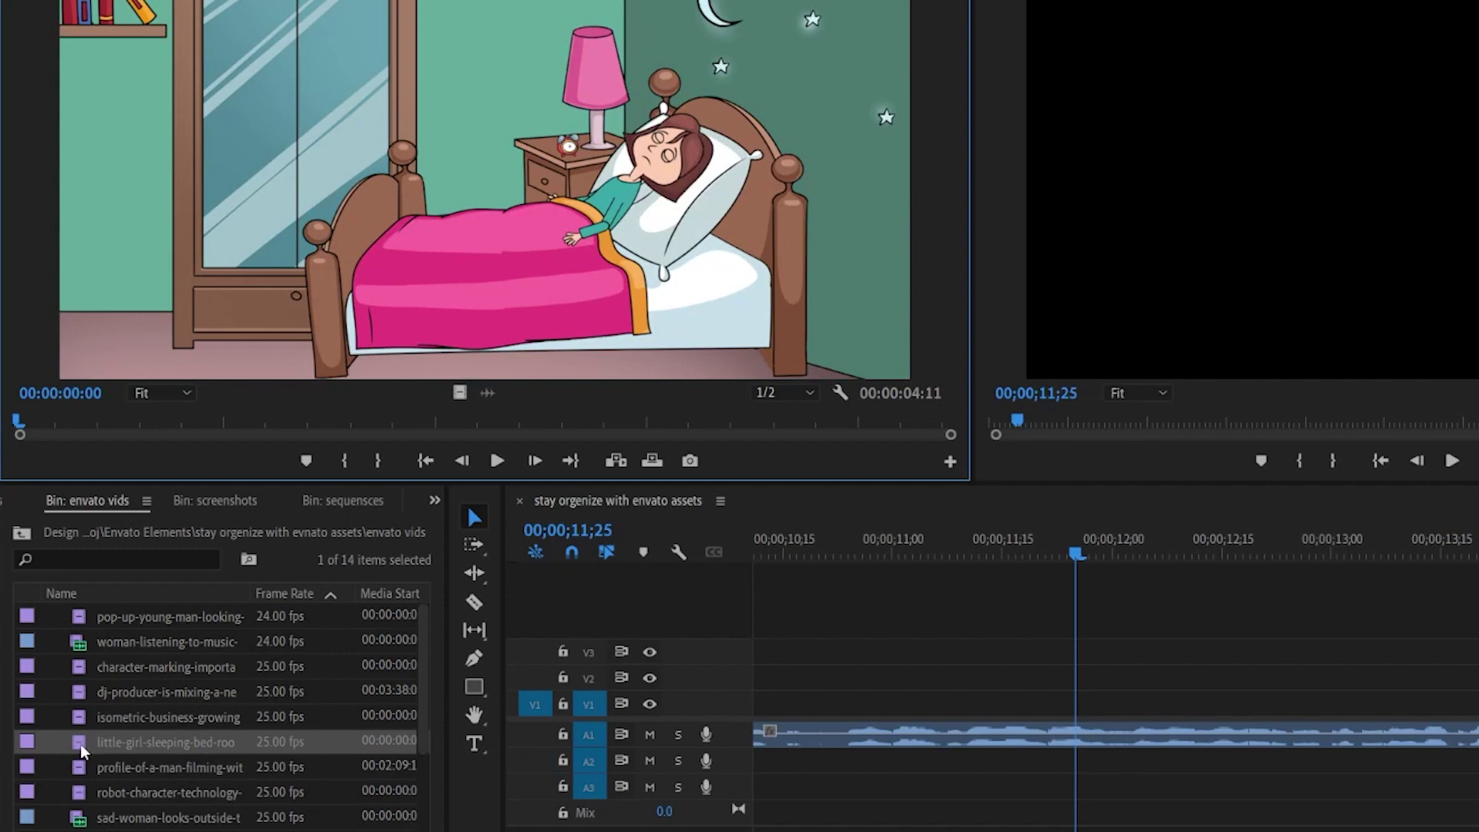
pyautogui.doubleClick(80, 767)
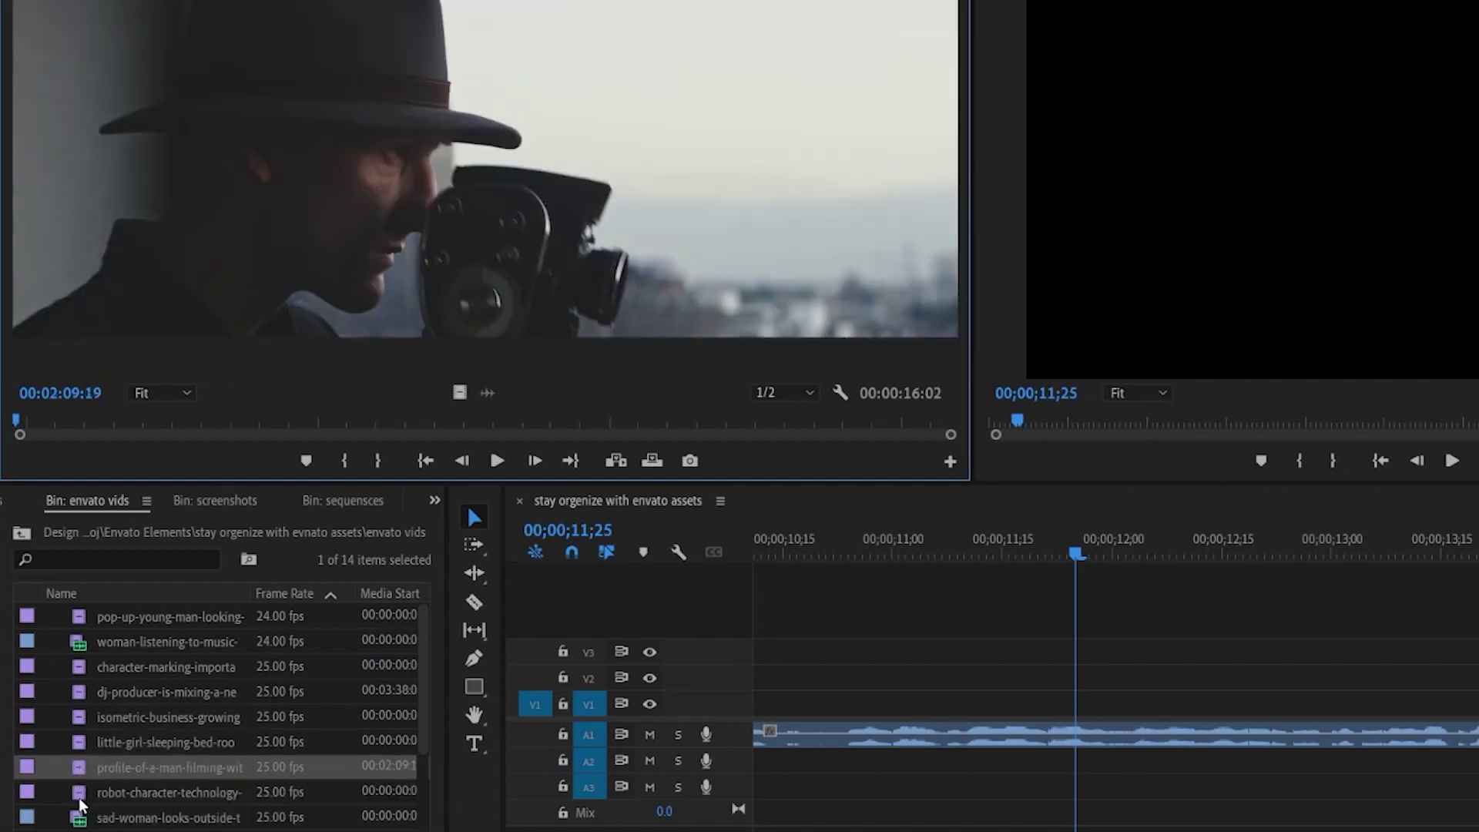
pyautogui.doubleClick(80, 793)
pyautogui.doubleClick(80, 818)
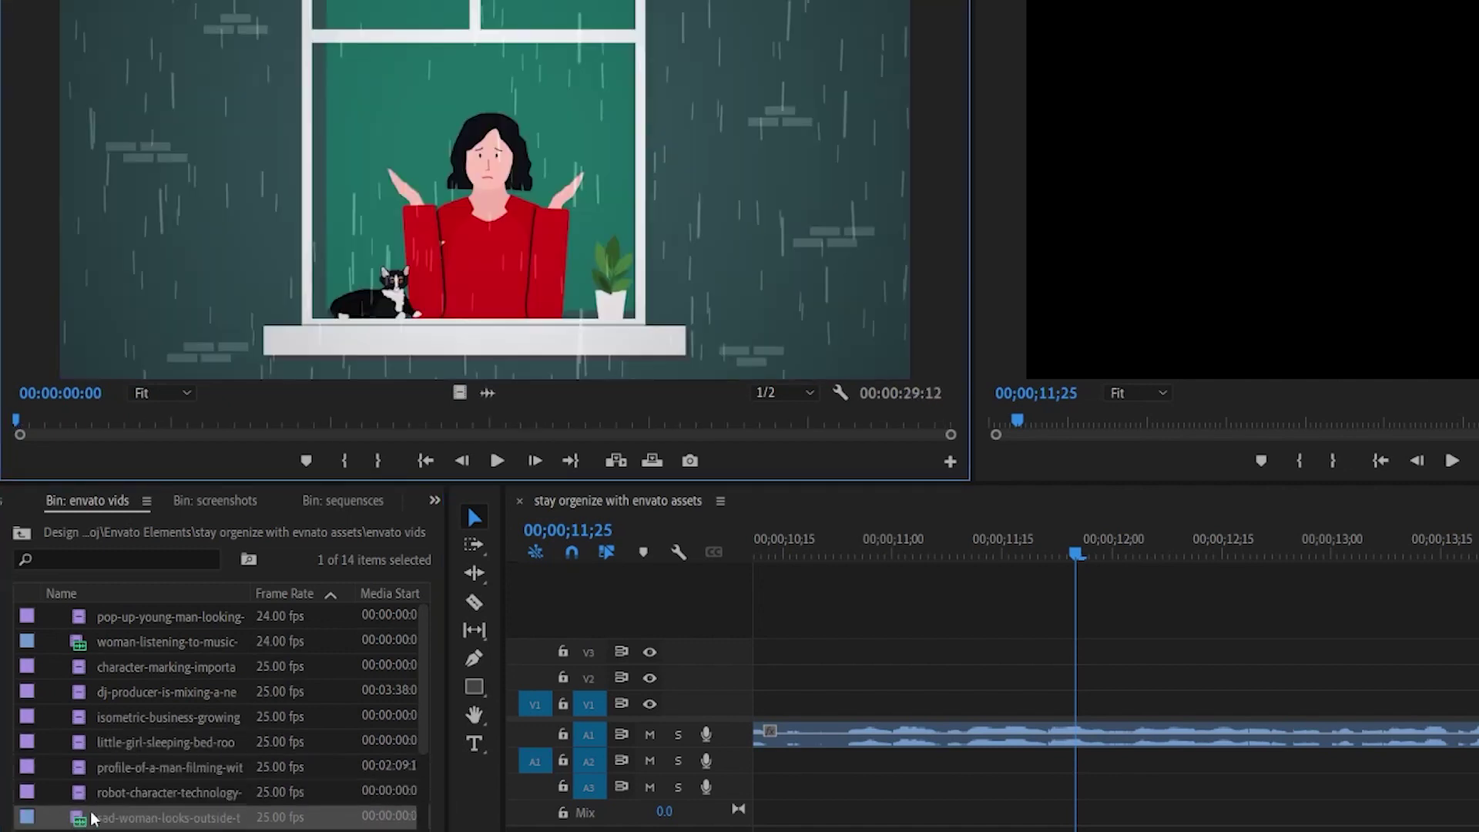
pyautogui.scroll(-3, 97, 778)
pyautogui.click(94, 720)
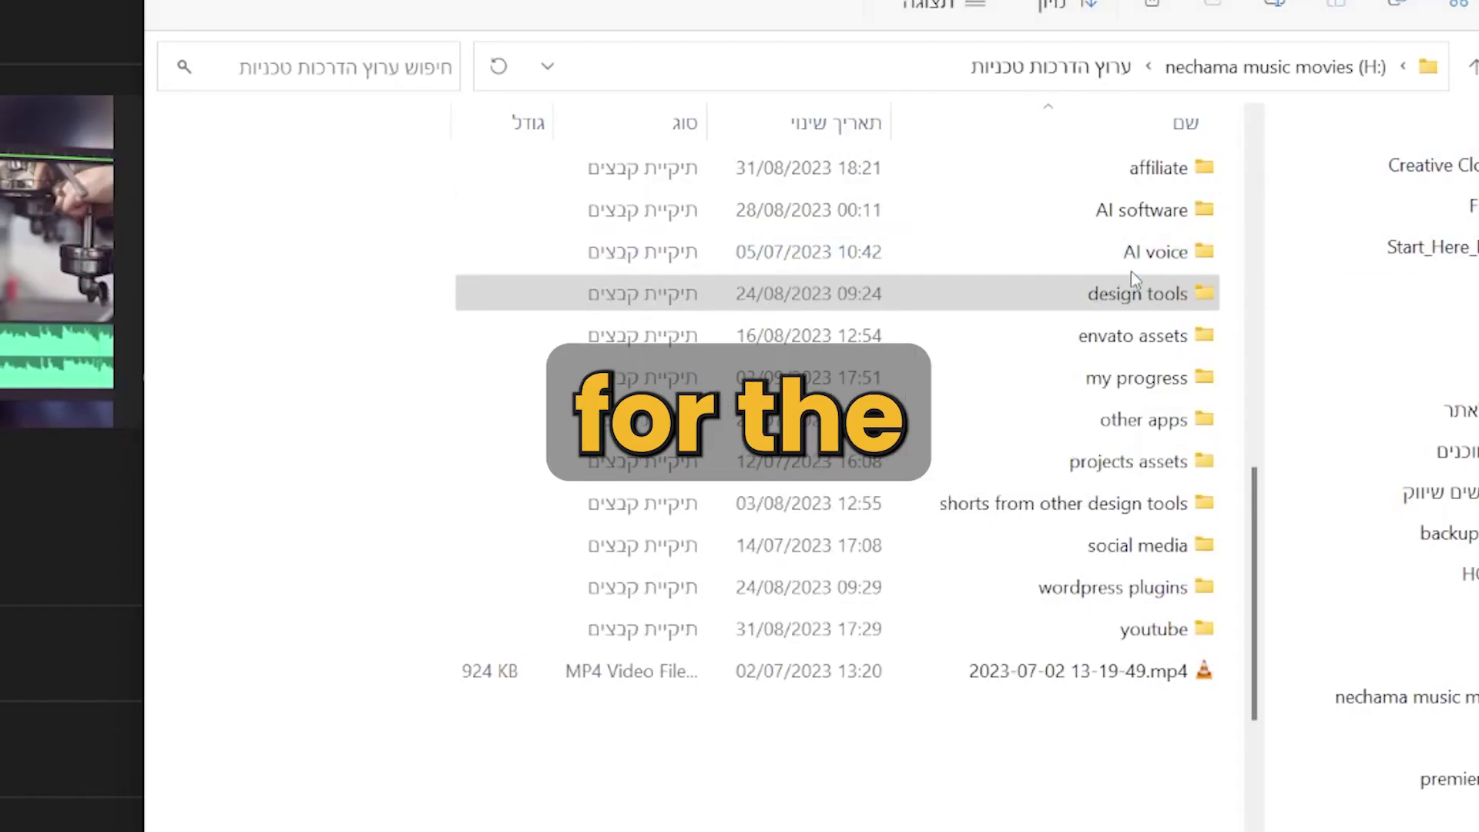
# - Create a new folder in design tools > envato elements tutorials, naming it 'Keep orgenize - envato elements'
pyautogui.doubleClick(1131, 293)
pyautogui.doubleClick(1084, 252)
pyautogui.hotkey('ctrl', 'shift', 'n')
pyautogui.write('Keep orgenize - envato elements')
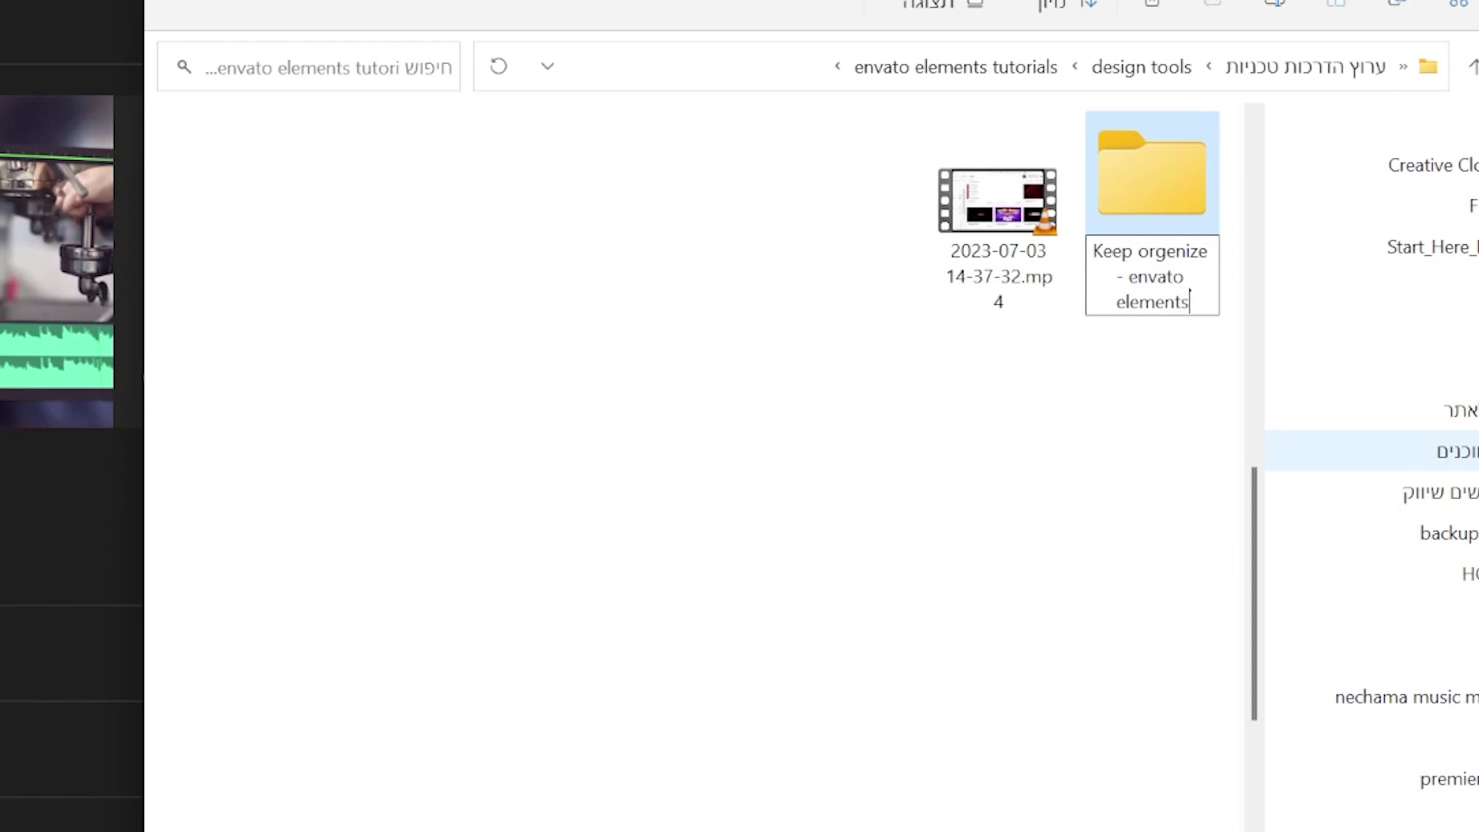
# - Confirm the Keep orgenize - envato elements video folder and add an Envato Music subfolder inside it
pyautogui.press('Return')
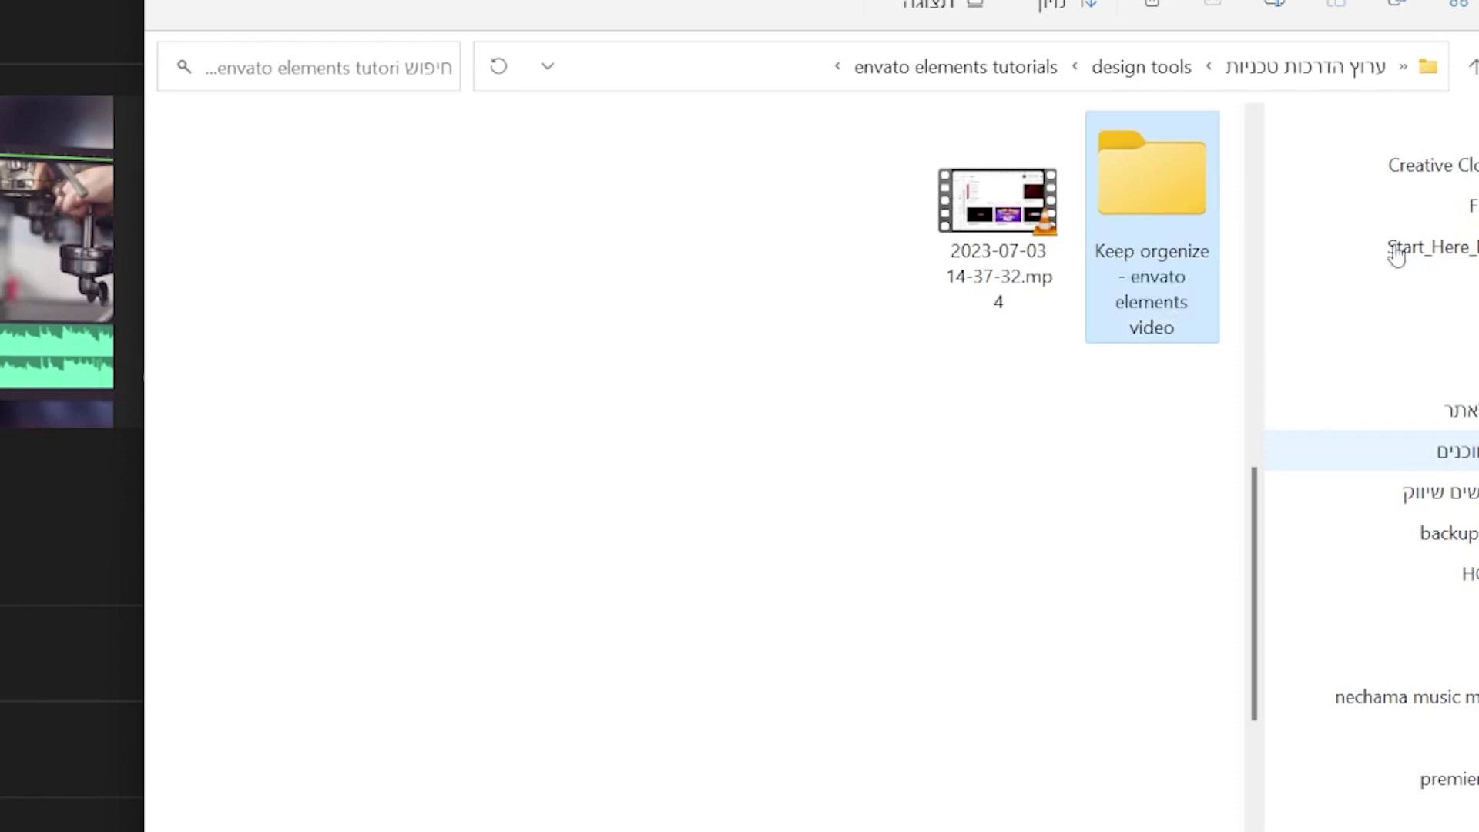
pyautogui.doubleClick(1182, 194)
pyautogui.hotkey('ctrl', 'shift', 'n')
pyautogui.write('Envato Music')
pyautogui.press('Return')
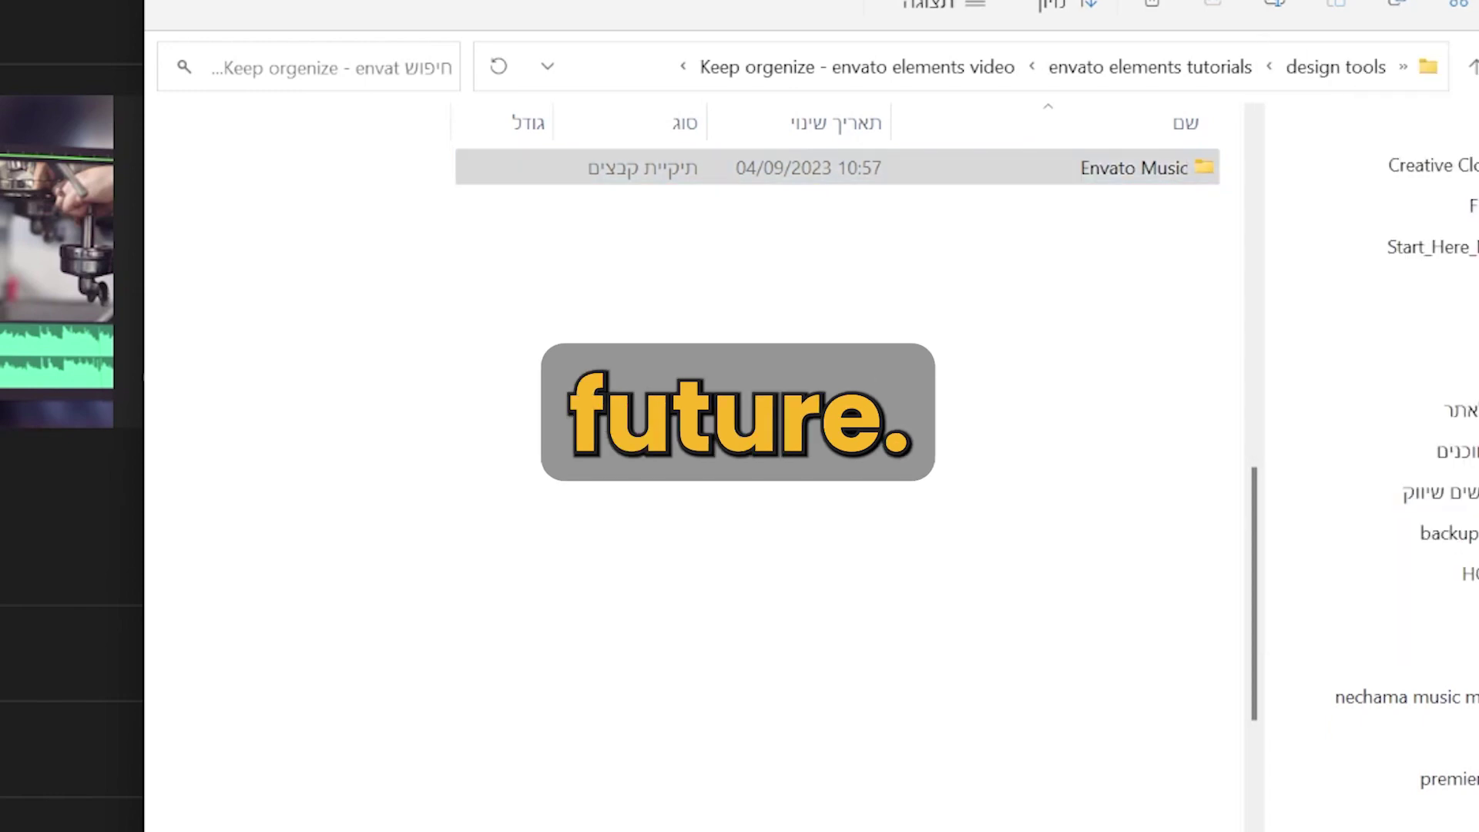
# - Add Envato Clips and Screenshots subfolders to the project folder
pyautogui.hotkey('ctrl', 'shift', 'n')
pyautogui.write('Envato Cli')
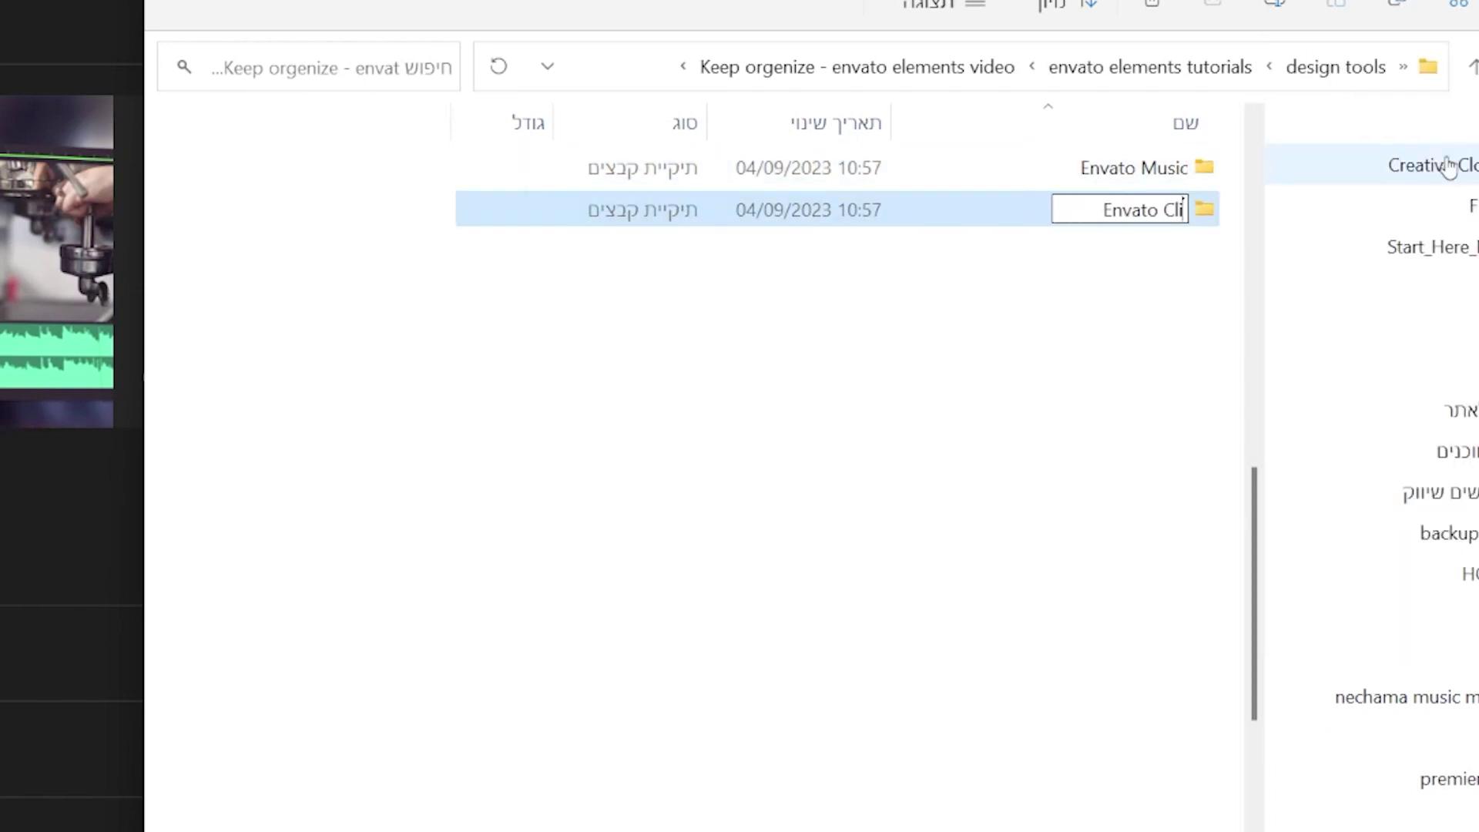
pyautogui.write('ps')
pyautogui.press('Return')
pyautogui.click(1468, 6)
pyautogui.click(1433, 73)
pyautogui.write('Screensho')
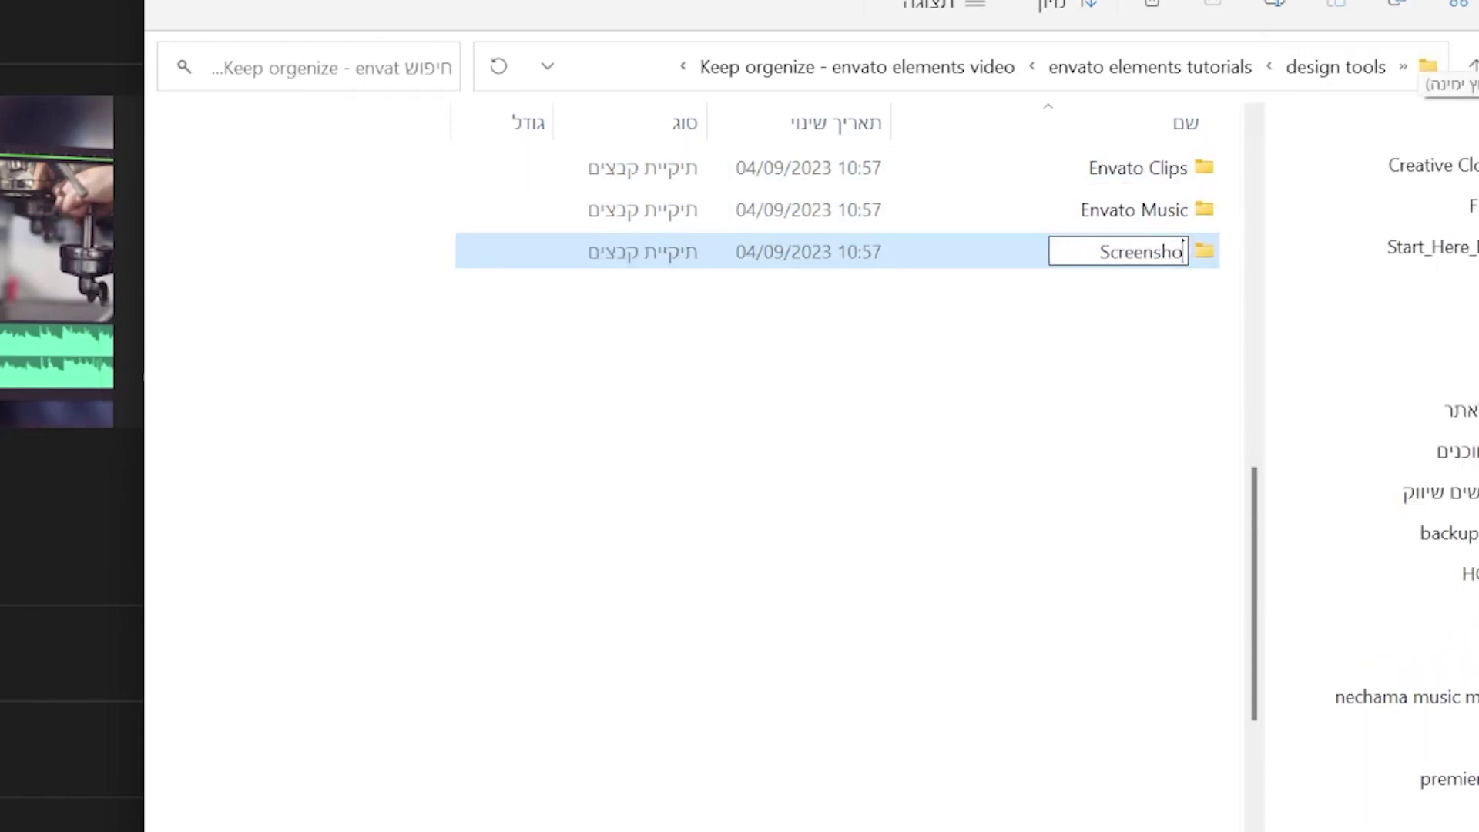
pyautogui.write('ts')
pyautogui.press('Return')
pyautogui.hotkey('ctrl', 'shift', 'n')
# - Name the fourth folder 'ready video' and the new Premiere bin 'Envato Elements'
pyautogui.write('re')
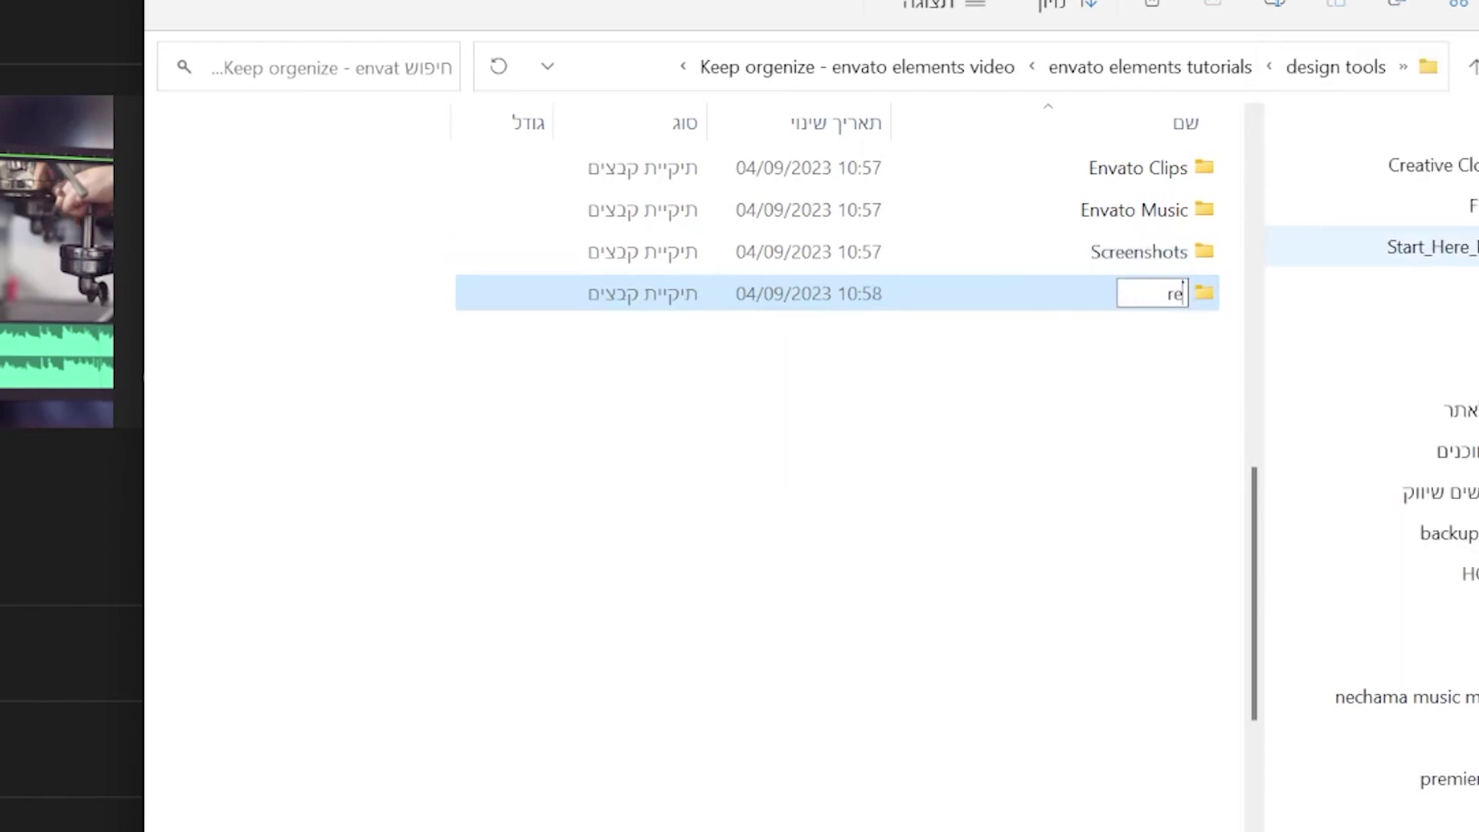
pyautogui.write('ady video')
pyautogui.press('Return')
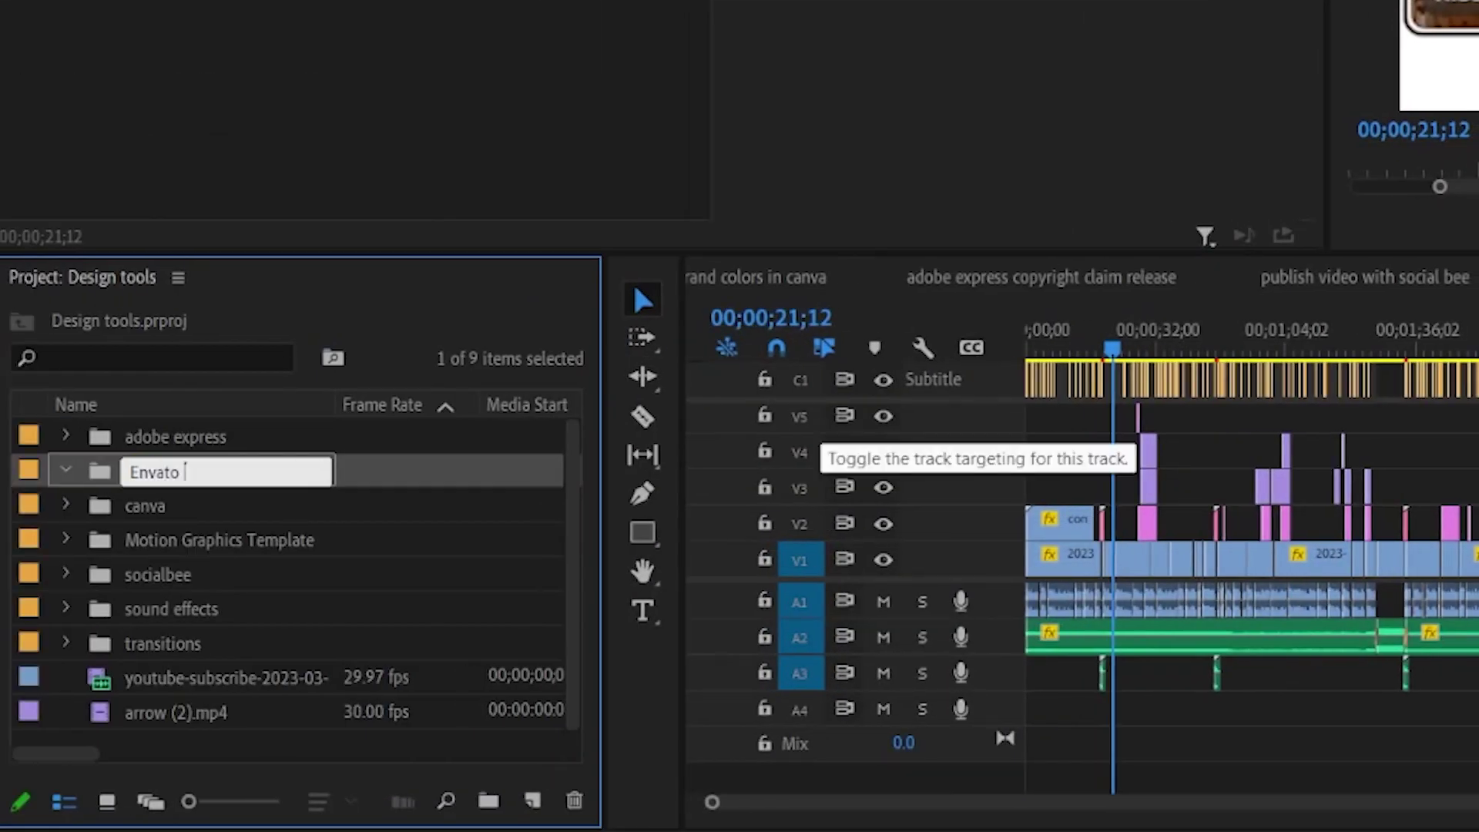
pyautogui.write('Elements')
pyautogui.press('Return')
pyautogui.hotkey('ctrl', 'b')
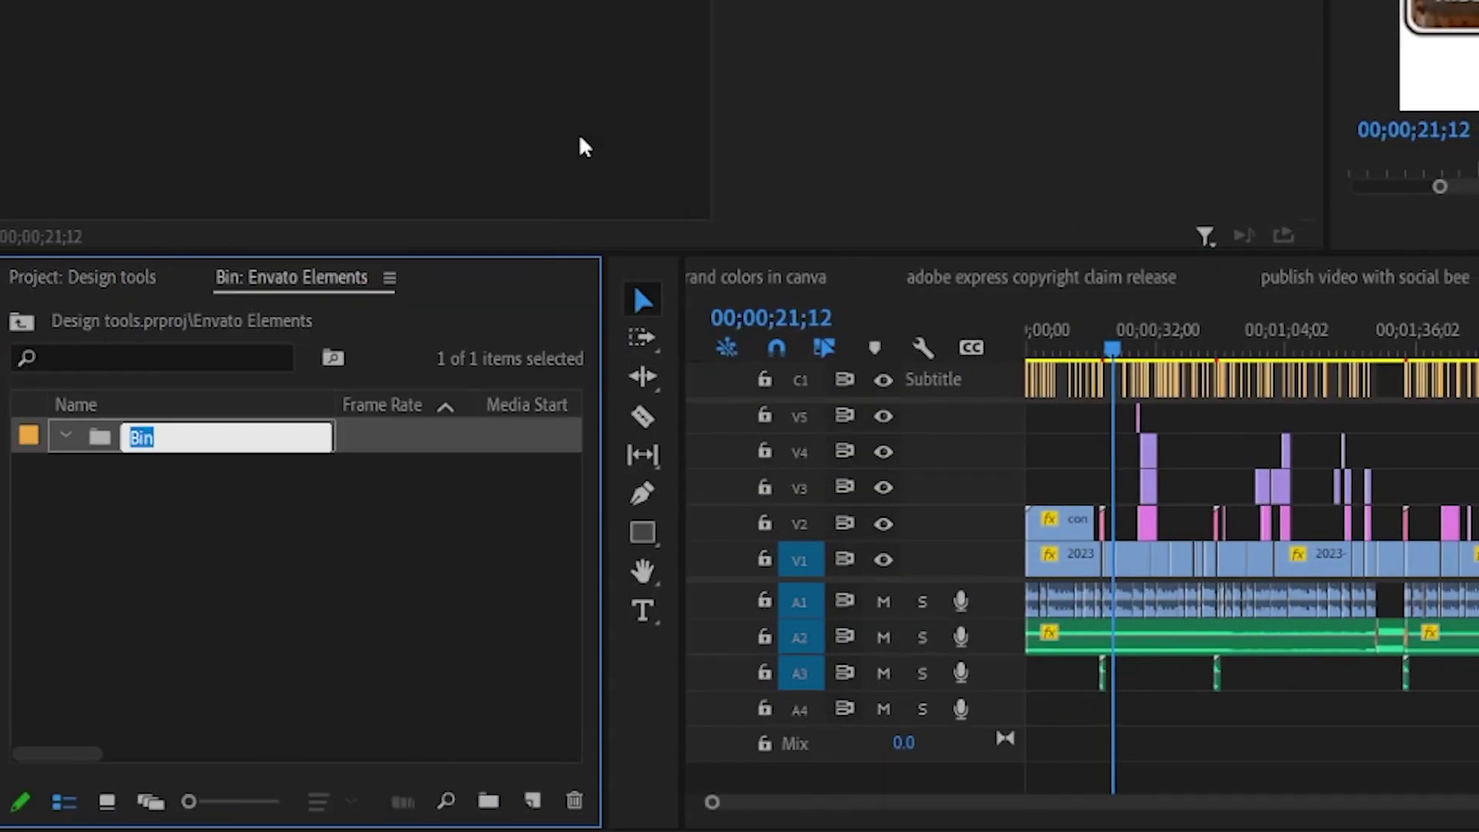
# - Add envato music, envato vids and screenshots sub-bins inside the Envato Elements bin
pyautogui.write('envato music')
pyautogui.press('Return')
pyautogui.hotkey('ctrl', 'b')
pyautogui.write('enva')
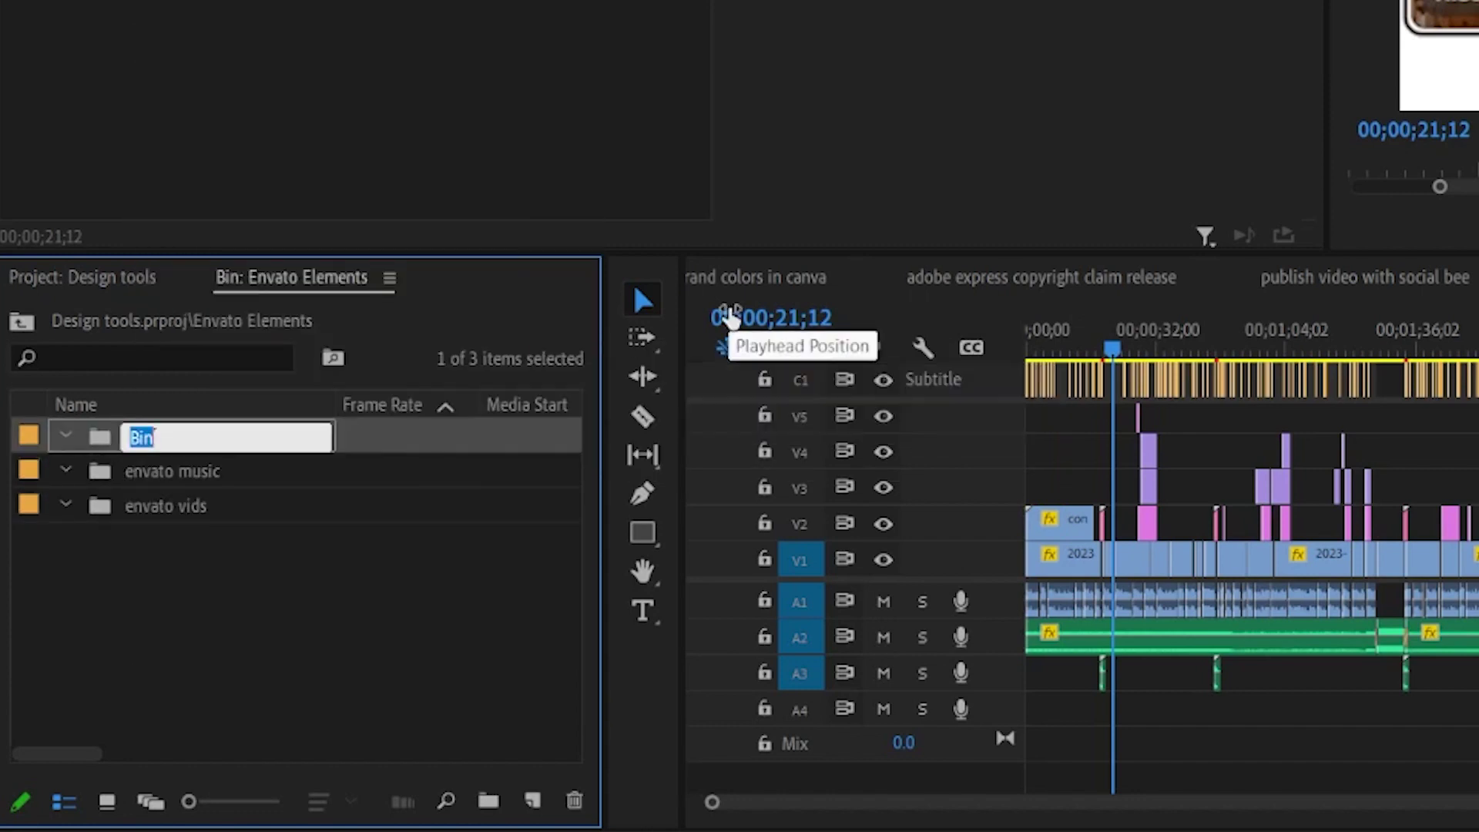
pyautogui.write('screenshots')
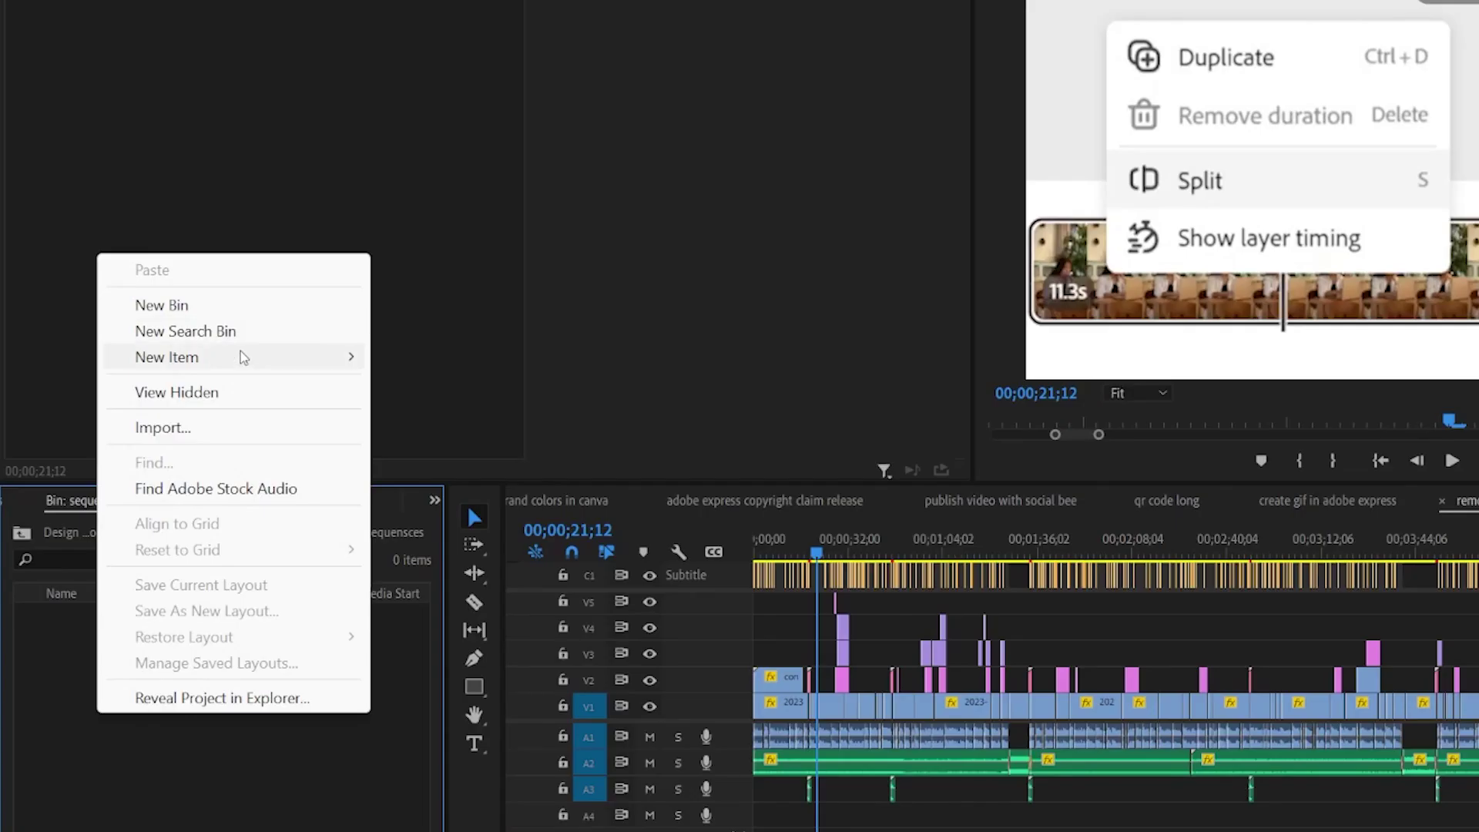
# - Create a new sequence named 'stary orgenize with envato assets'
pyautogui.moveTo(243, 357)
pyautogui.click(413, 355)
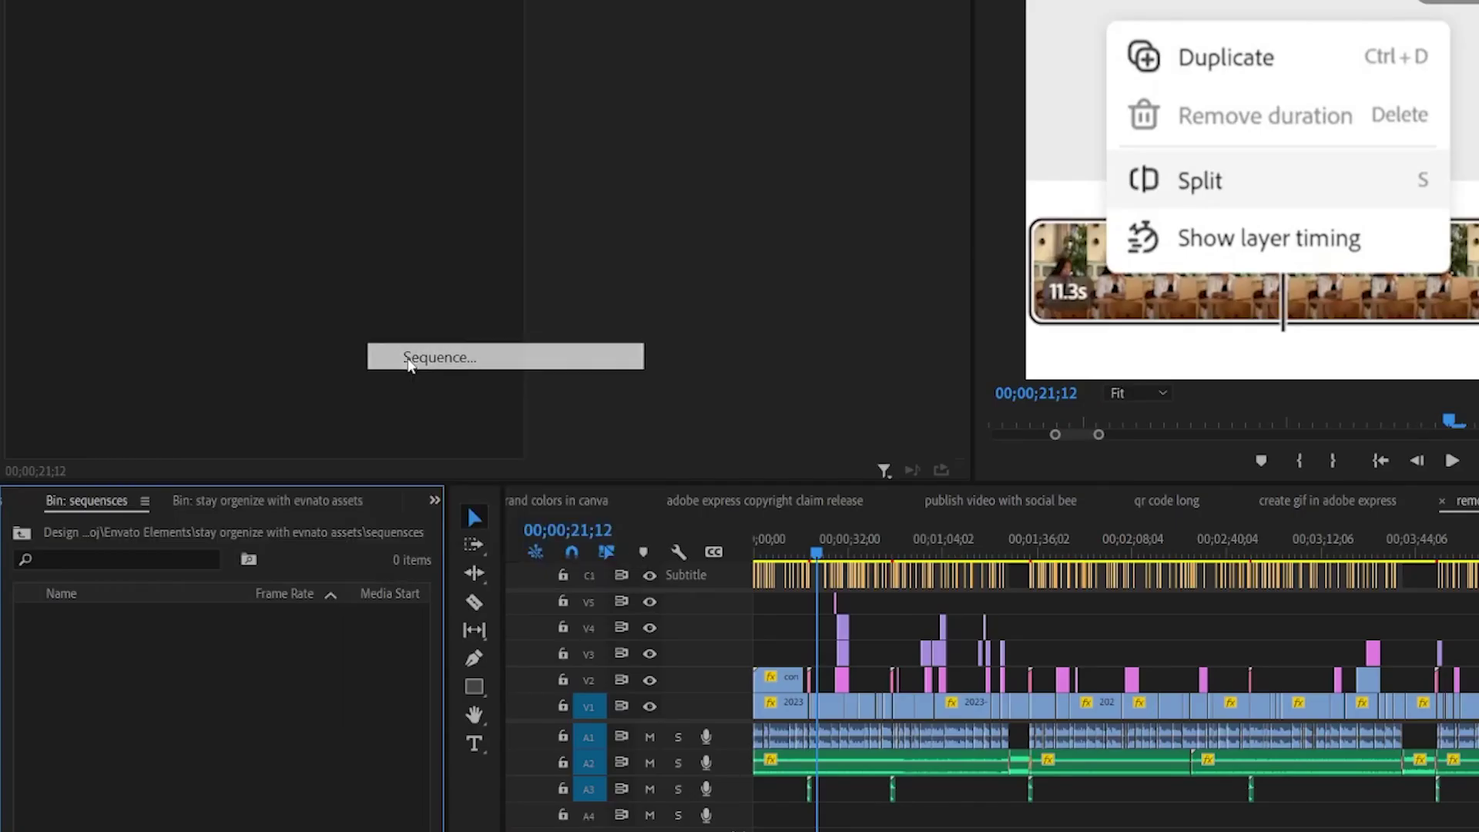
pyautogui.write('stary orgenize with envato assets')
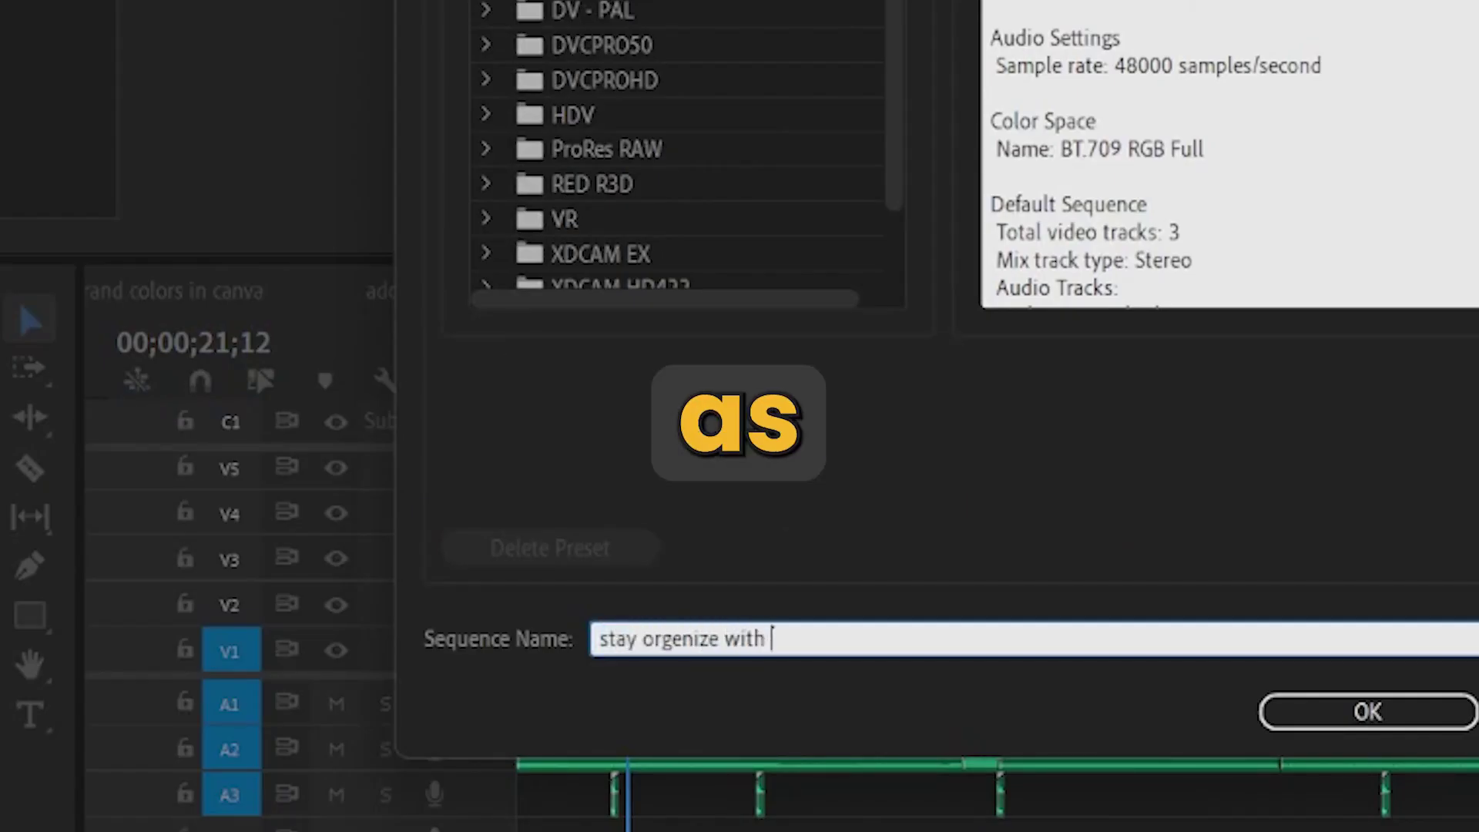
pyautogui.press('Return')
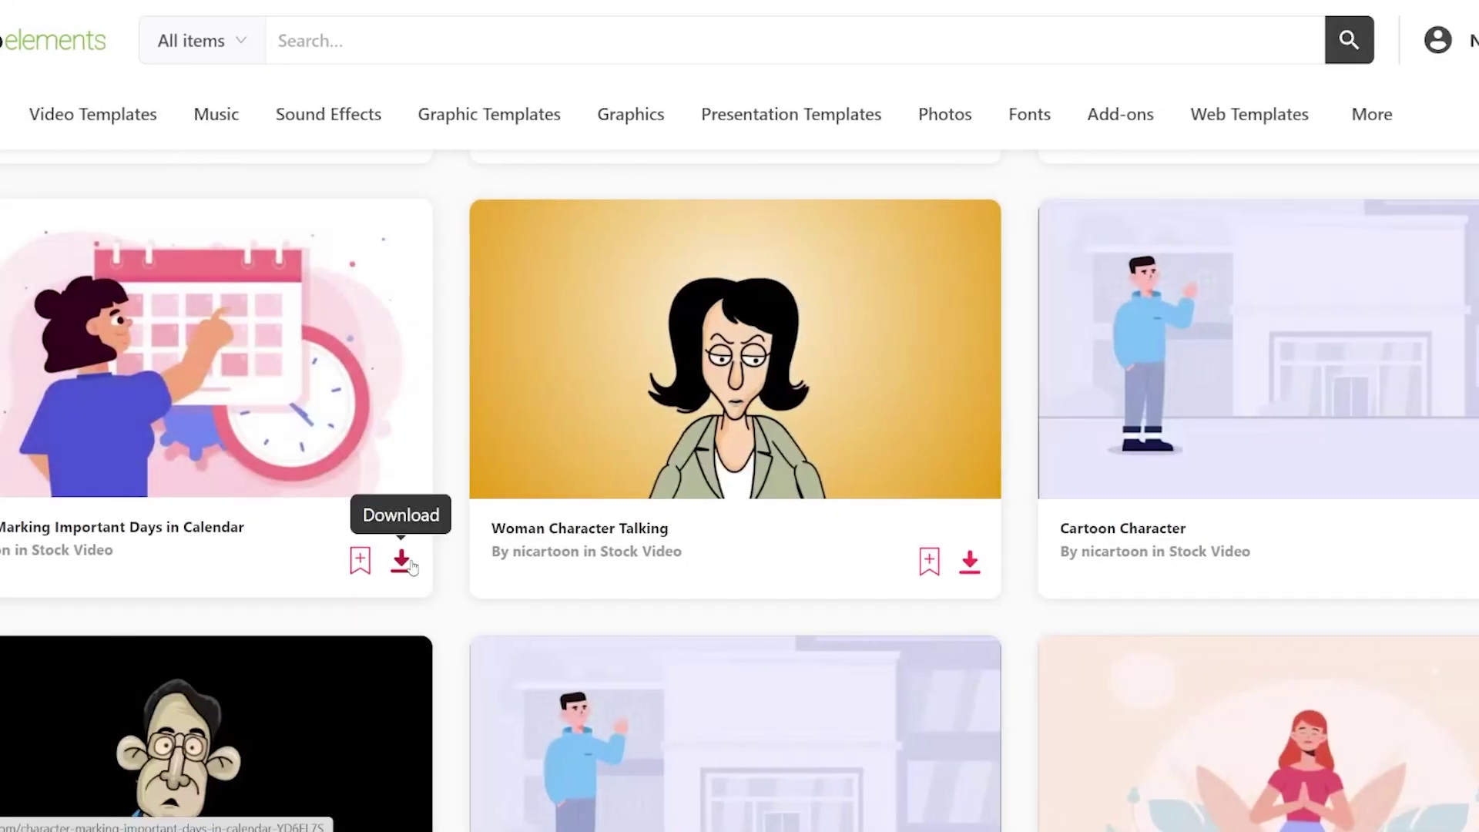
# - License the Character Marking Important Days in Calendar clip to new project 'Envato elements orgenzied video' and download
pyautogui.click(402, 561)
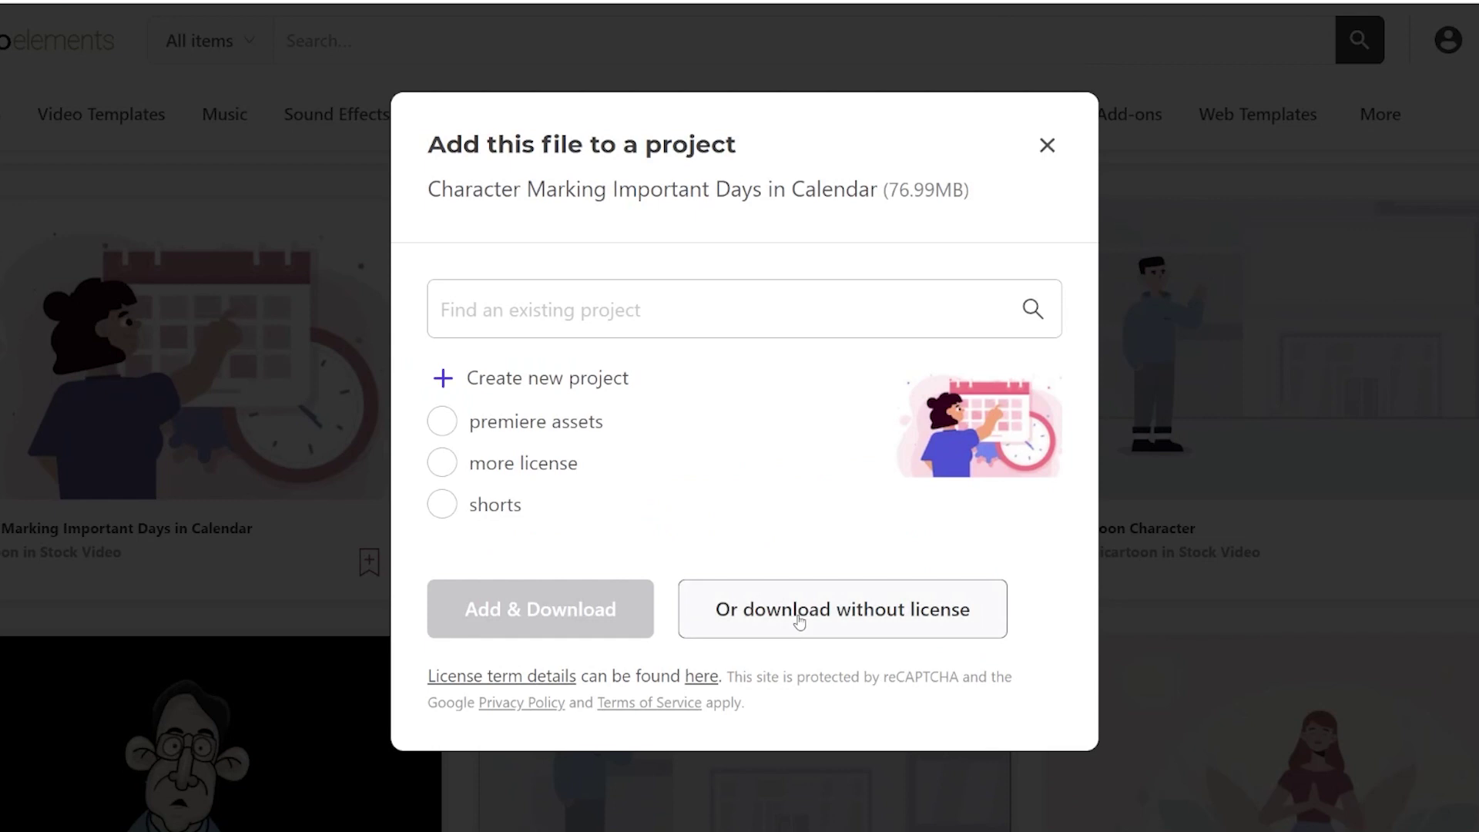
pyautogui.click(501, 306)
pyautogui.write('Envato element')
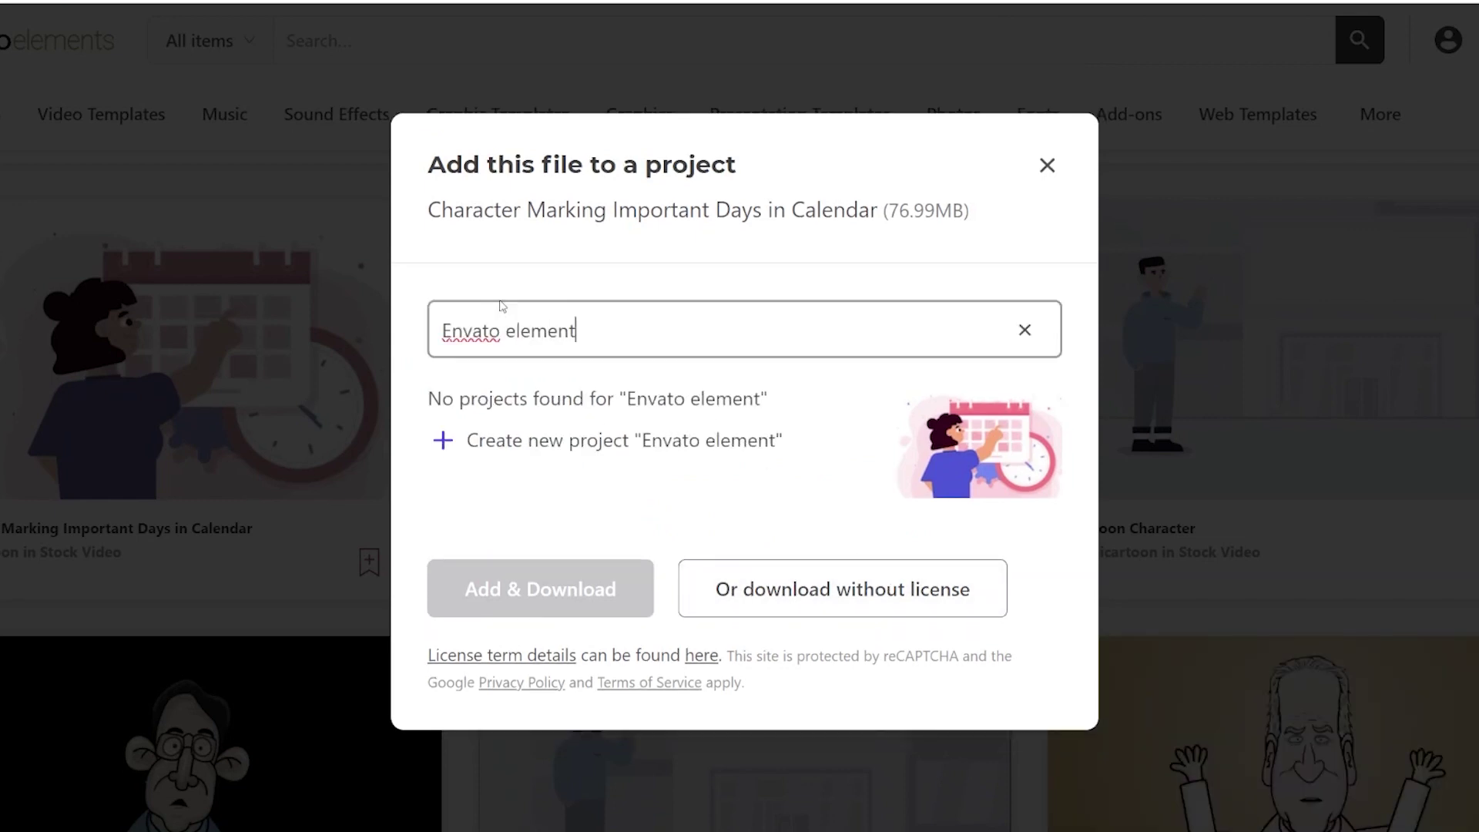
pyautogui.write('s orgenzied video')
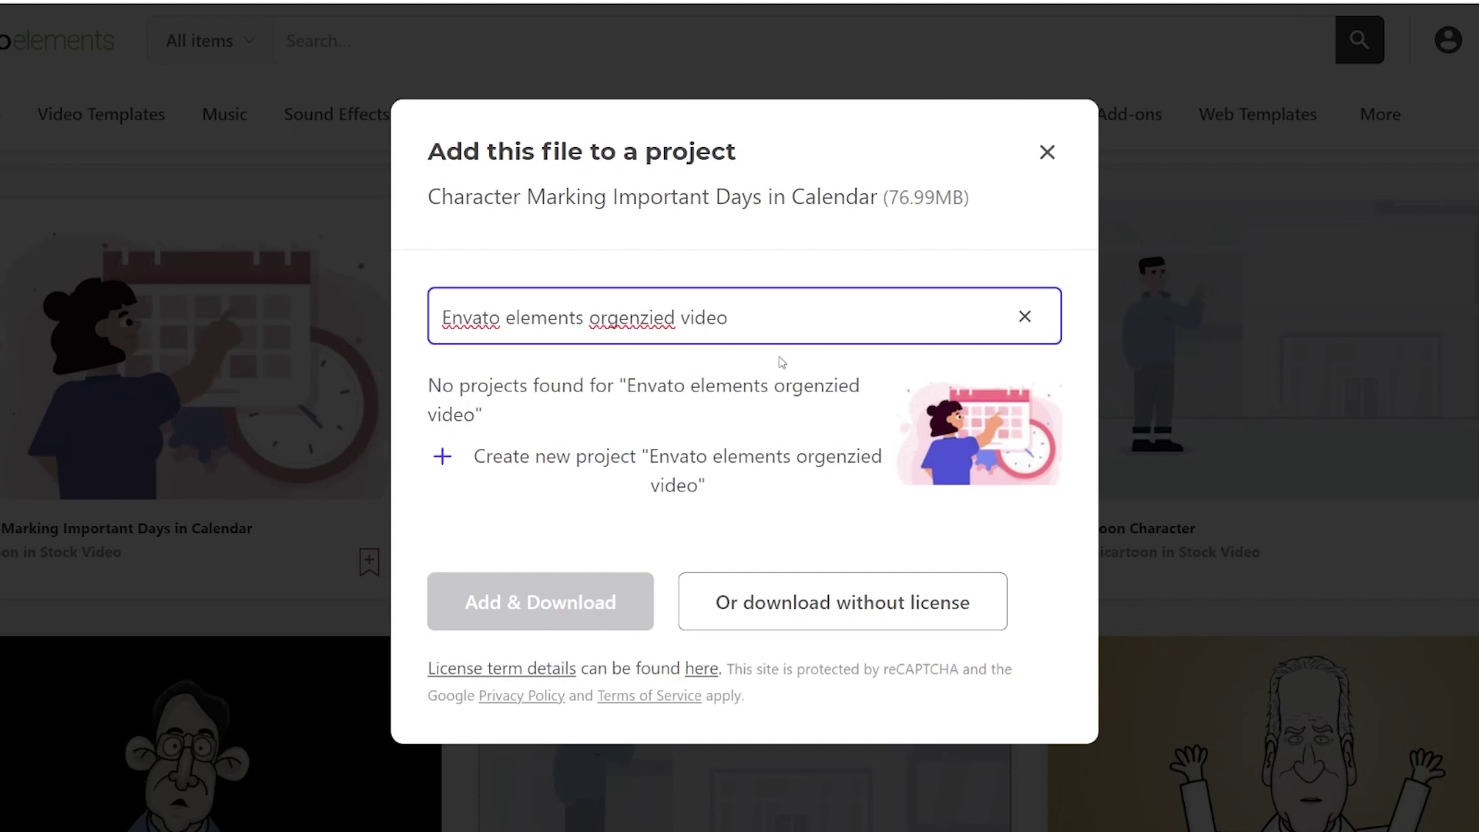
pyautogui.click(567, 462)
pyautogui.click(506, 589)
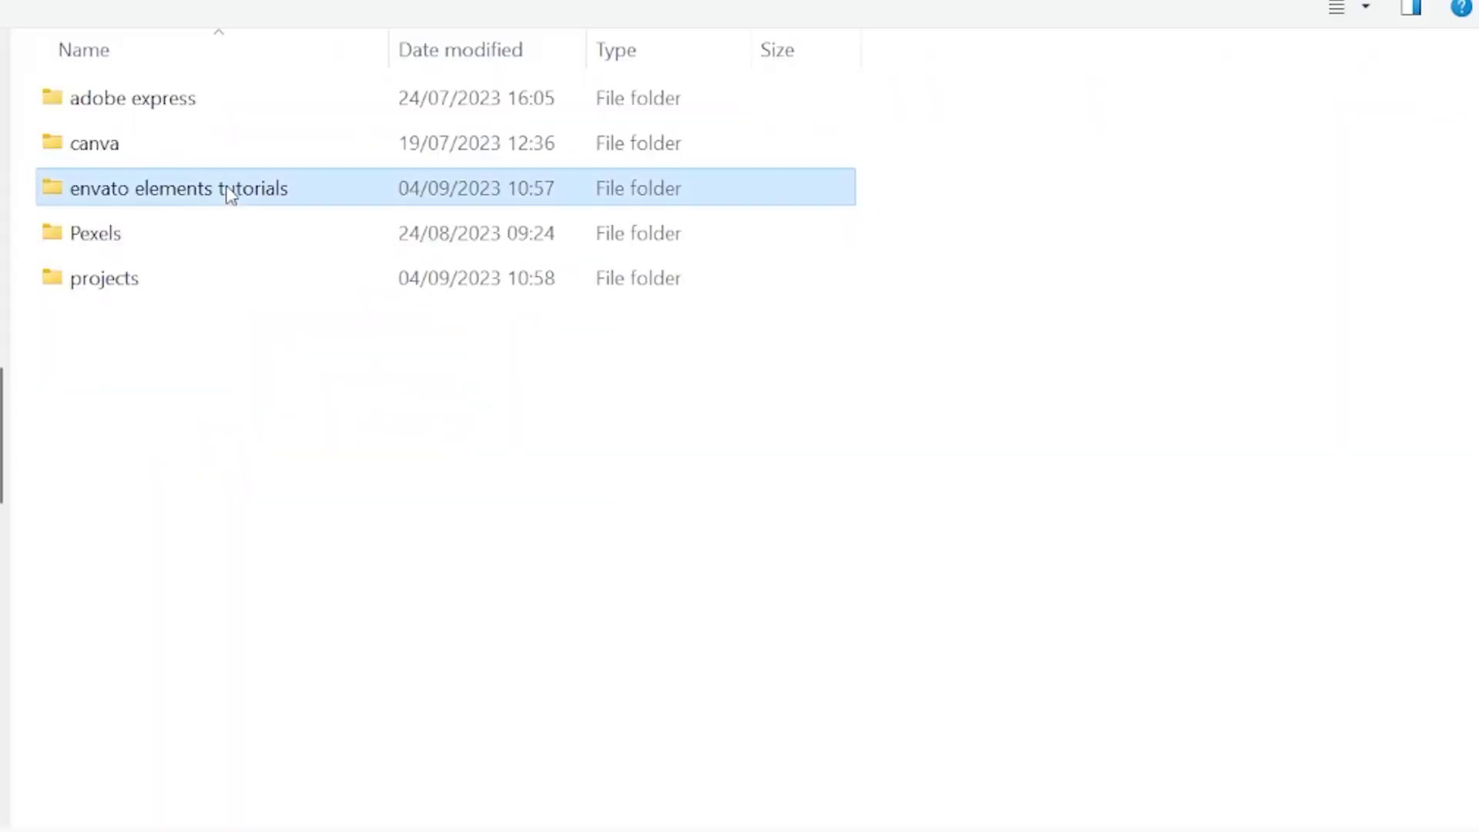
# - Import two 2023-09-04 screen recordings from the project's Screenshots folder into the screenshots bin
pyautogui.doubleClick(229, 189)
pyautogui.doubleClick(158, 202)
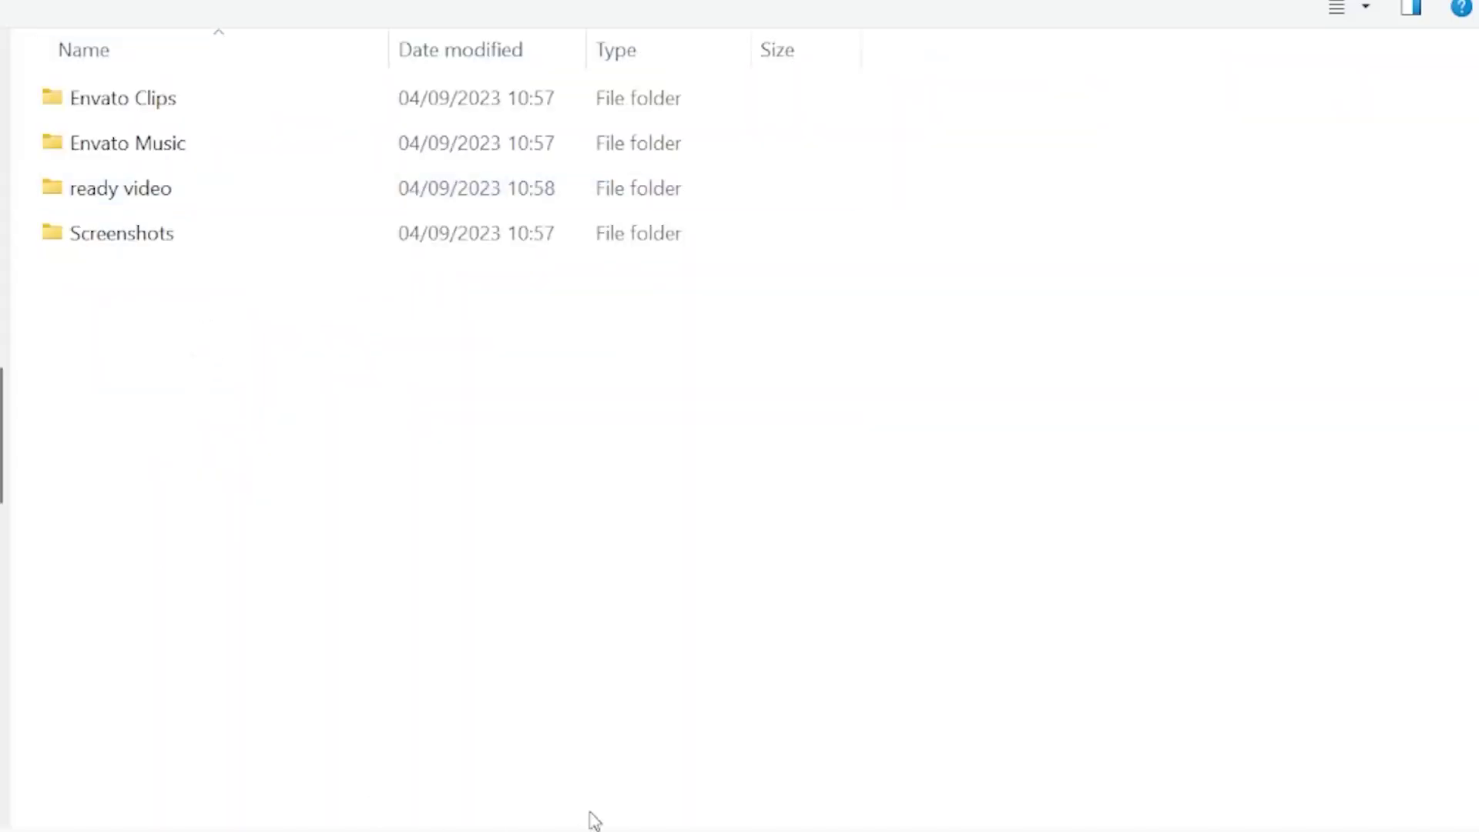
pyautogui.click(173, 242)
pyautogui.doubleClick(176, 245)
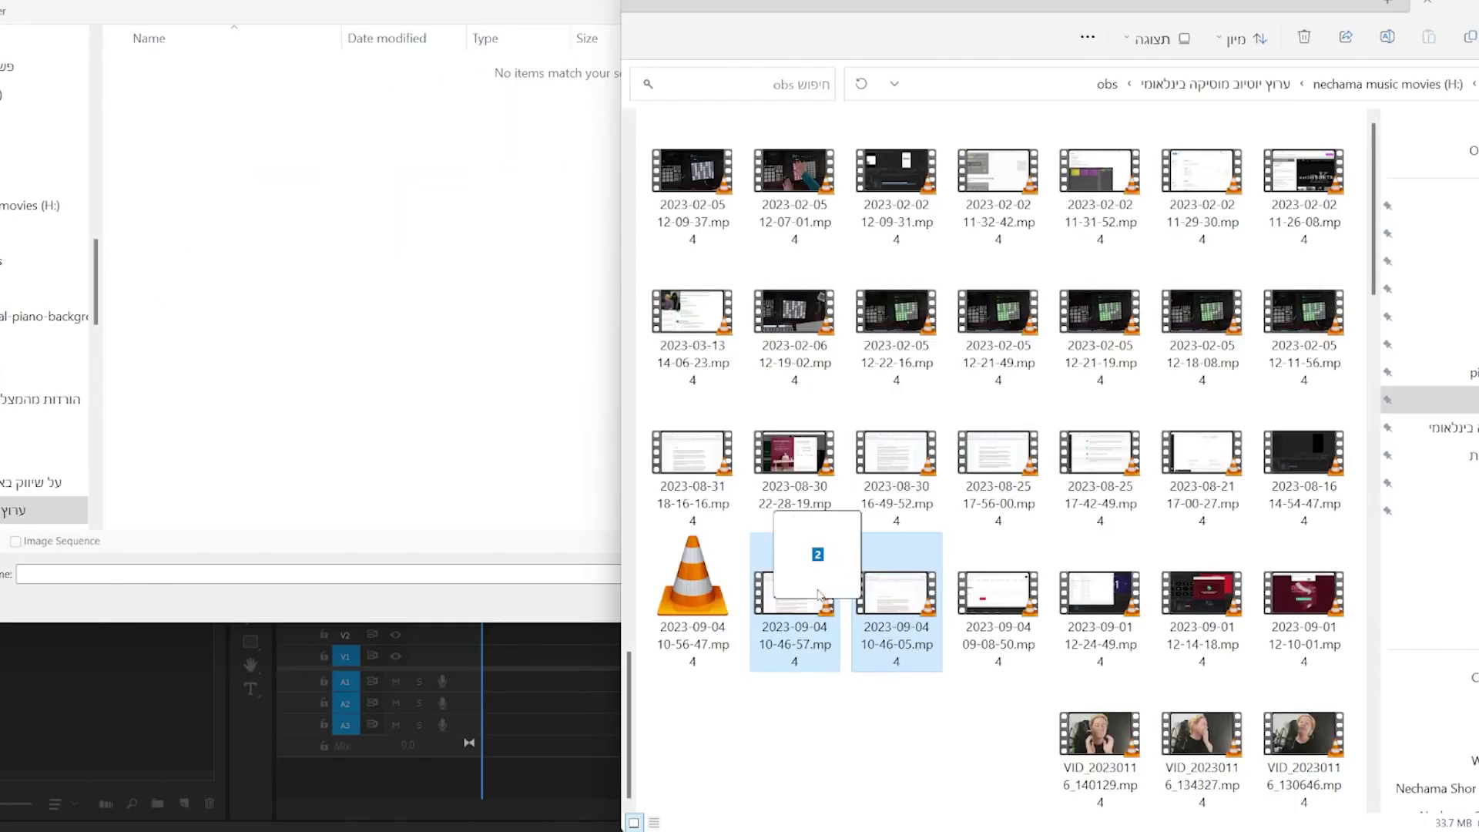
pyautogui.moveTo(818, 594); pyautogui.dragTo(439, 400)
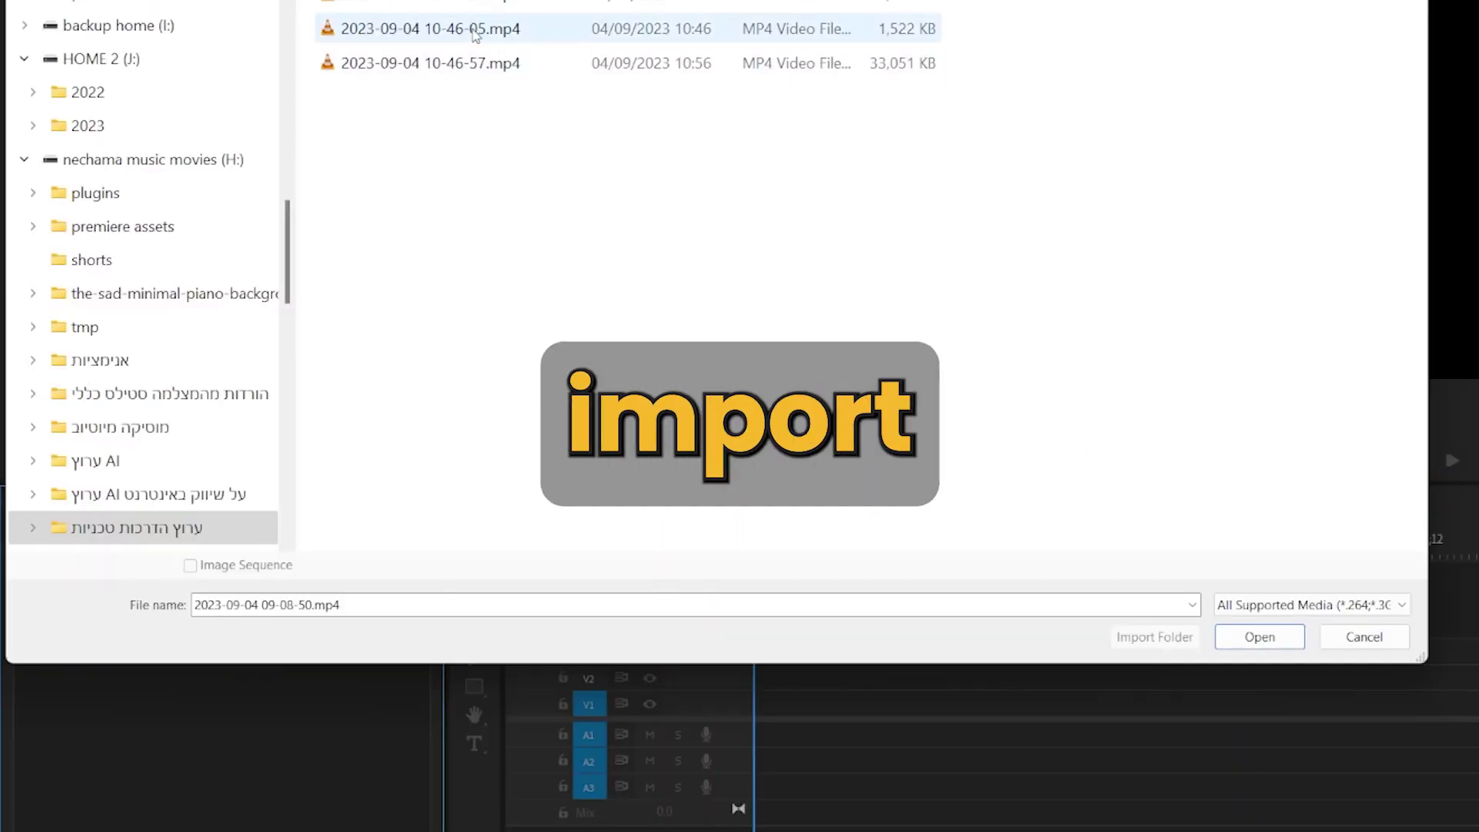
pyautogui.click(475, 35)
pyautogui.keyDown('shift'); pyautogui.click(463, 64); pyautogui.keyUp('shift')
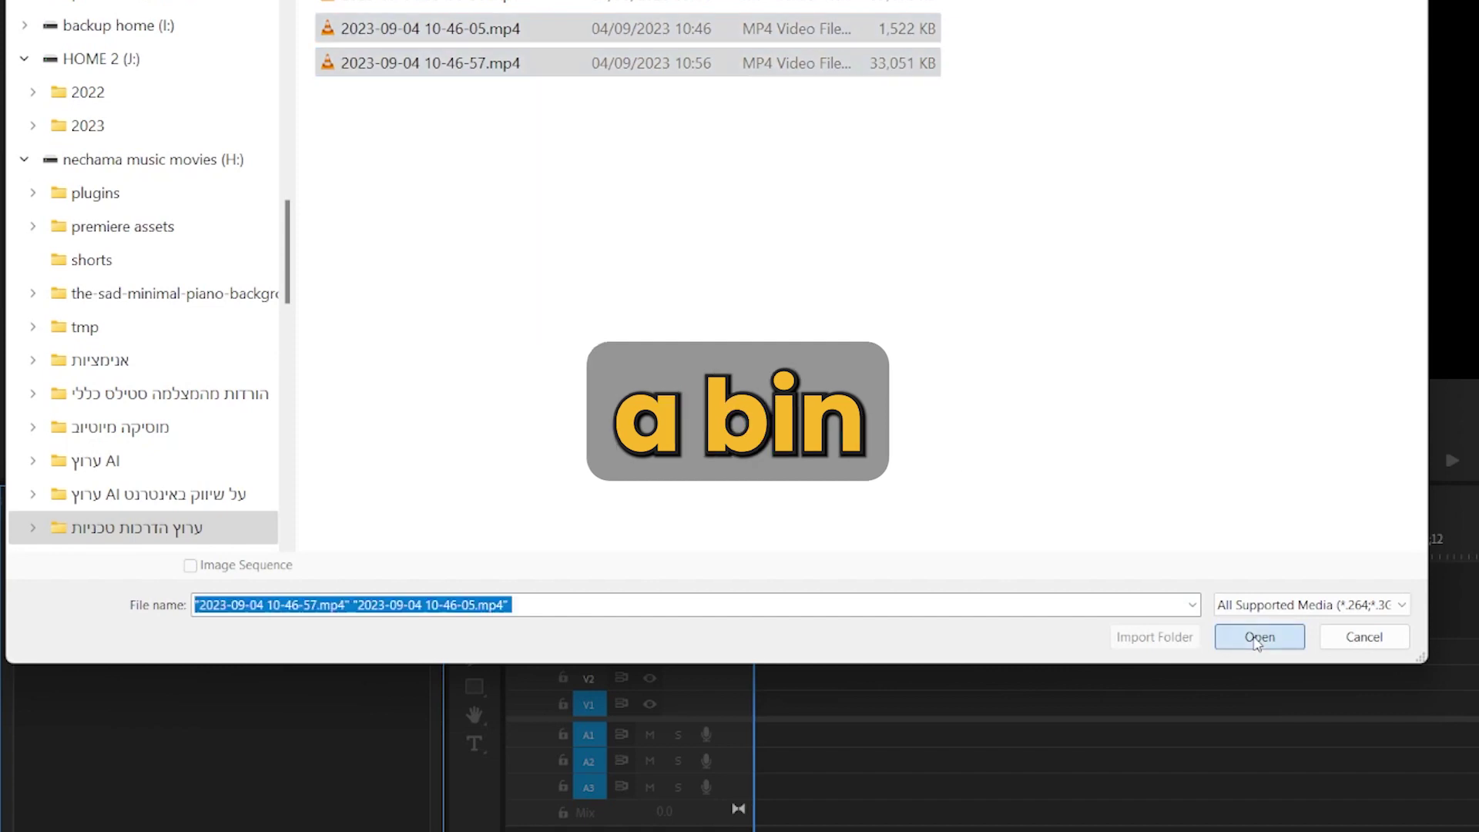
pyautogui.click(1259, 638)
pyautogui.click(172, 785)
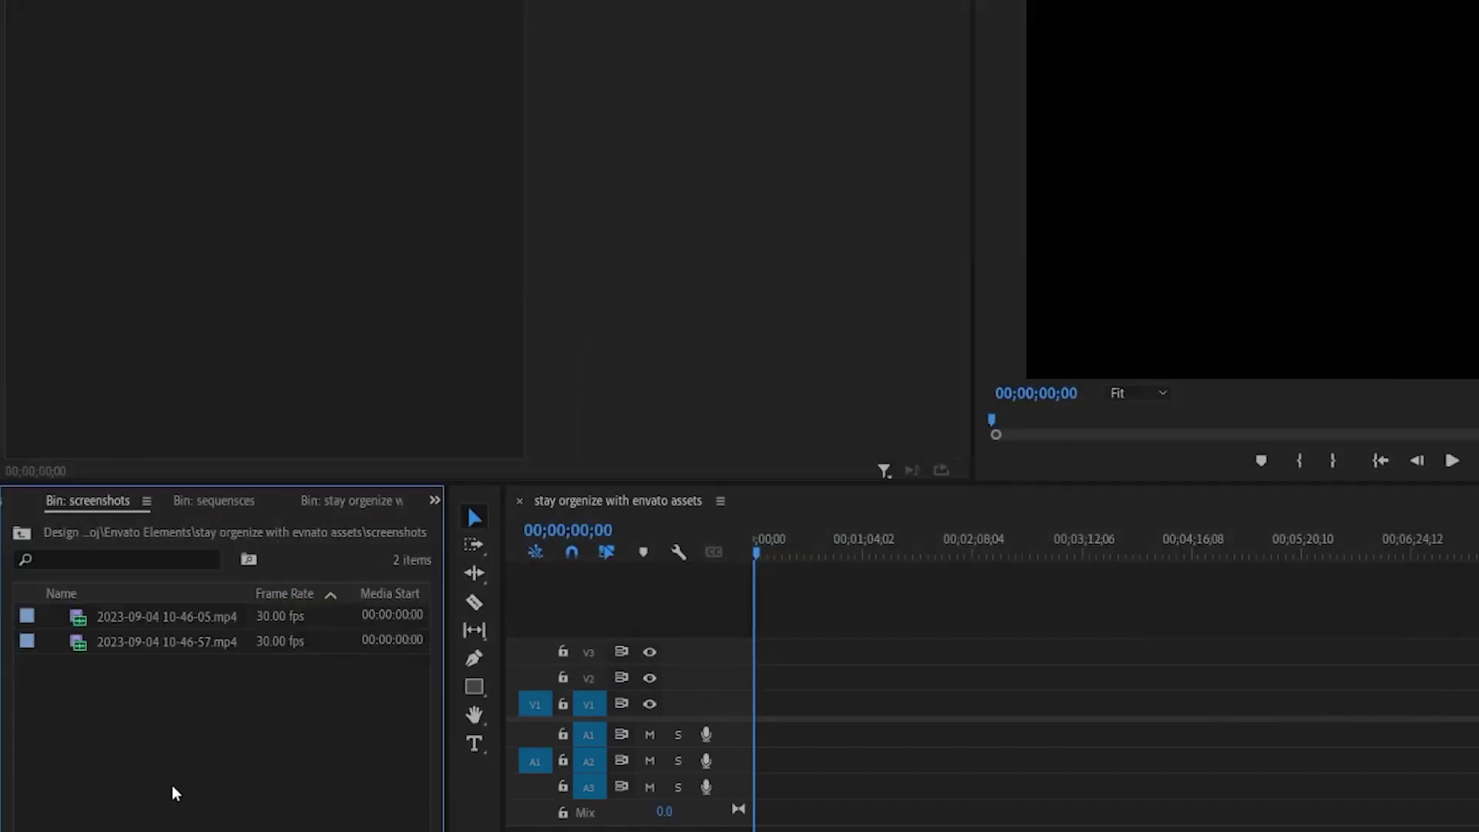
pyautogui.click(76, 620)
pyautogui.moveTo(834, 723); pyautogui.dragTo(746, 741)
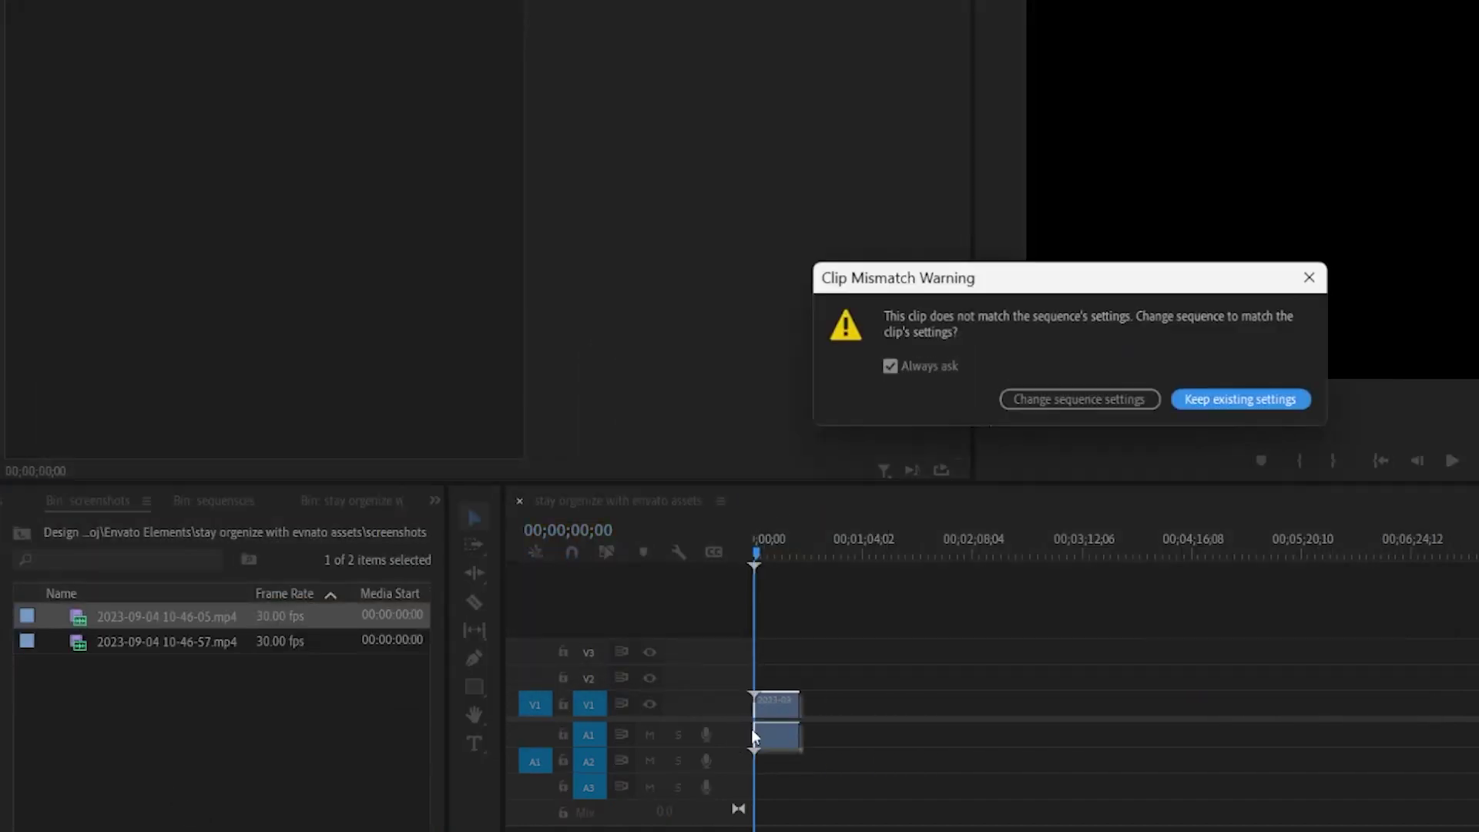
pyautogui.click(1294, 402)
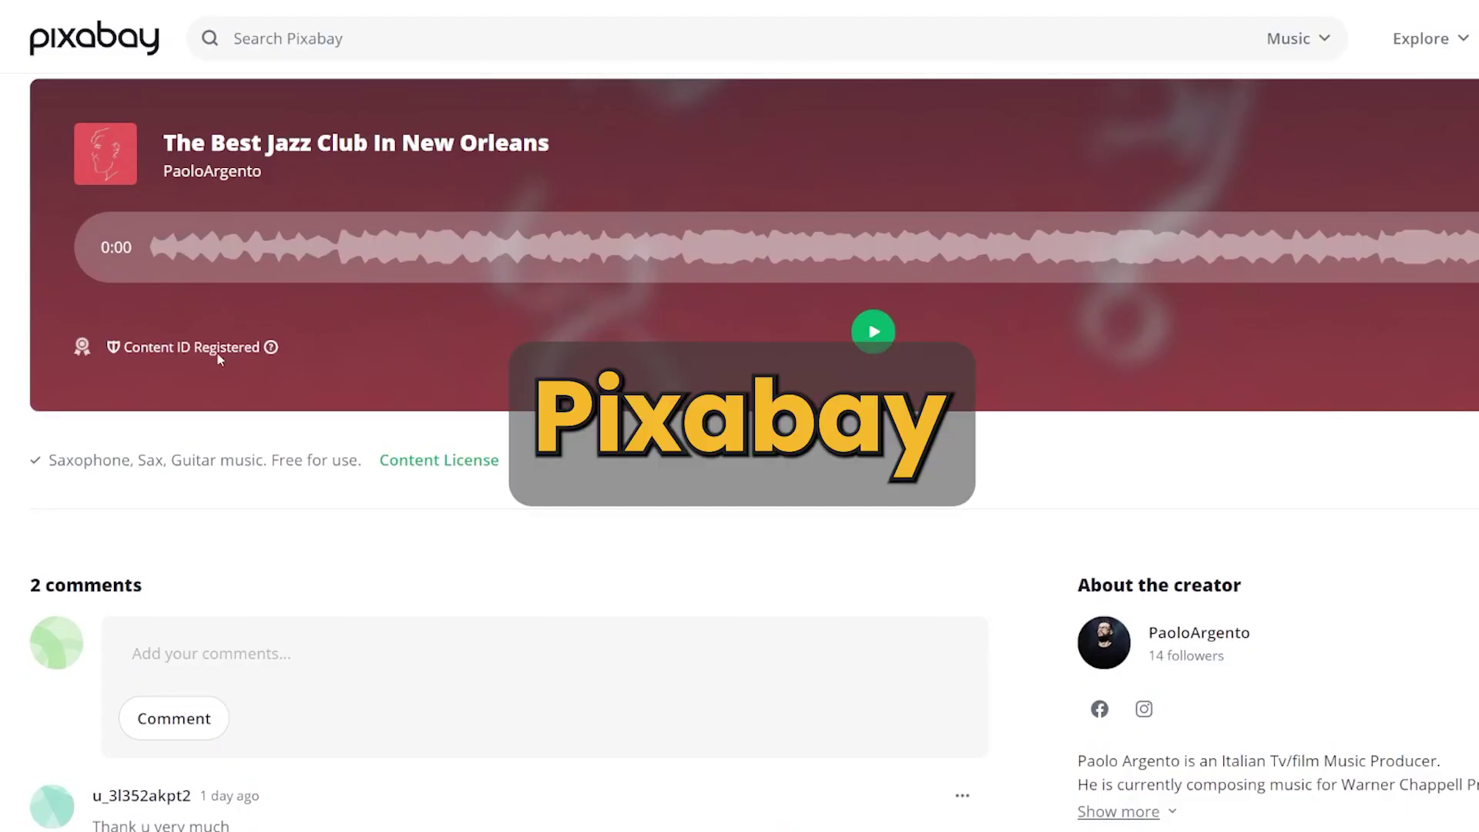
pyautogui.moveTo(274, 353)
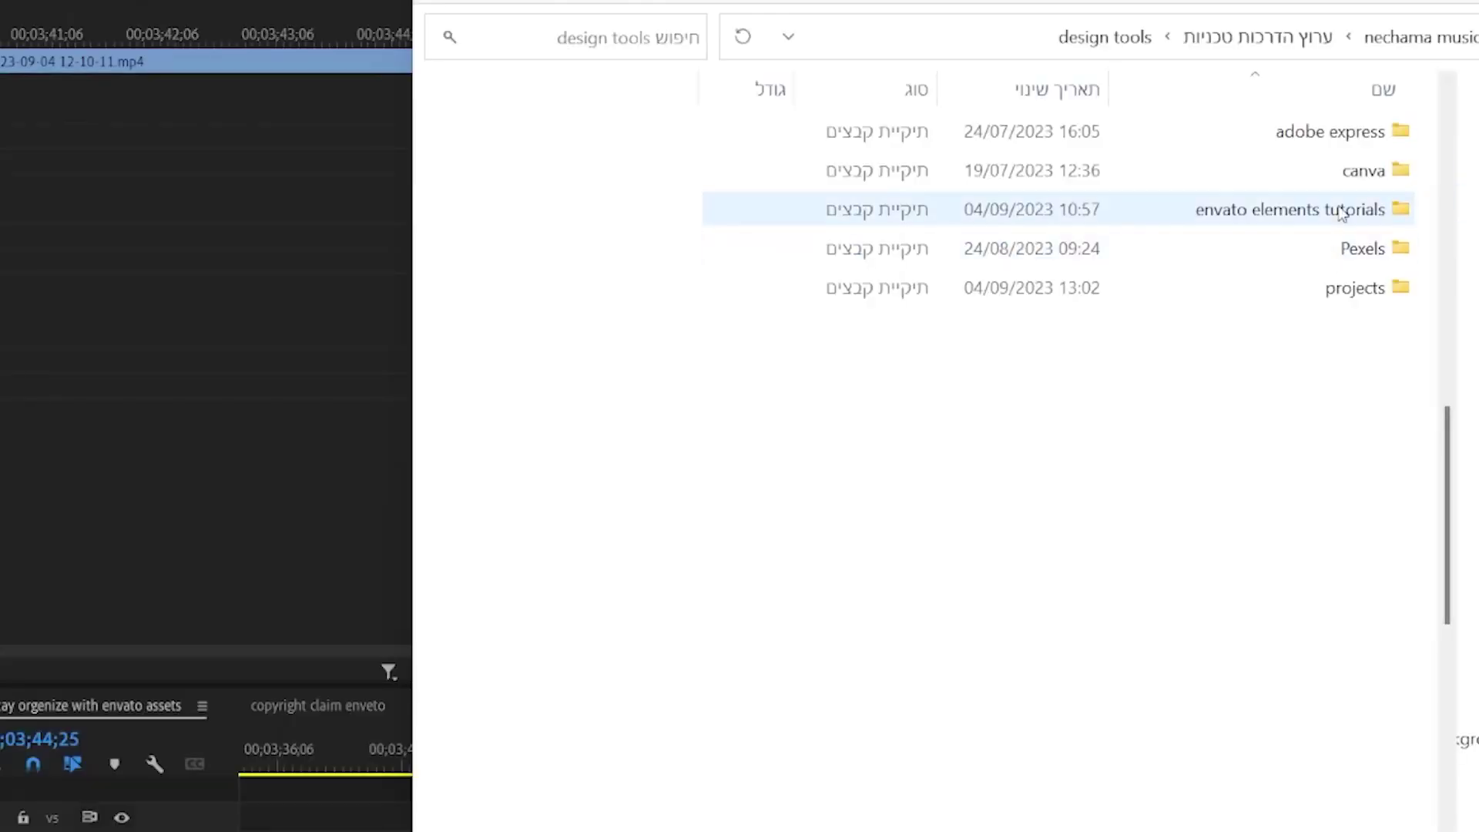
# - Create a 'pixabay music' folder inside Keep orgenize - envato elements video
pyautogui.doubleClick(1002, 209)
pyautogui.doubleClick(1356, 139)
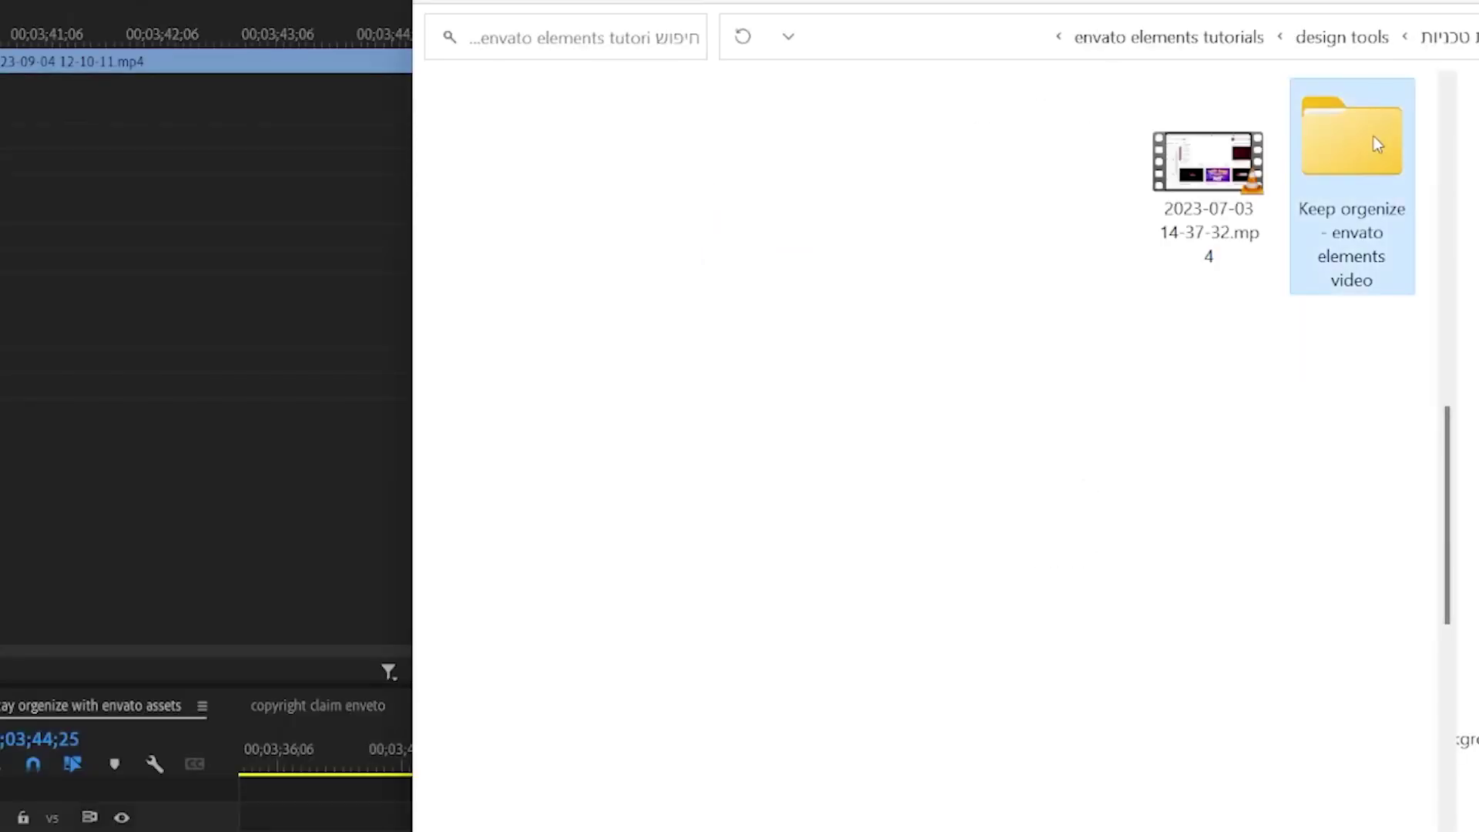
pyautogui.hotkey('ctrl', 'shift', 'n')
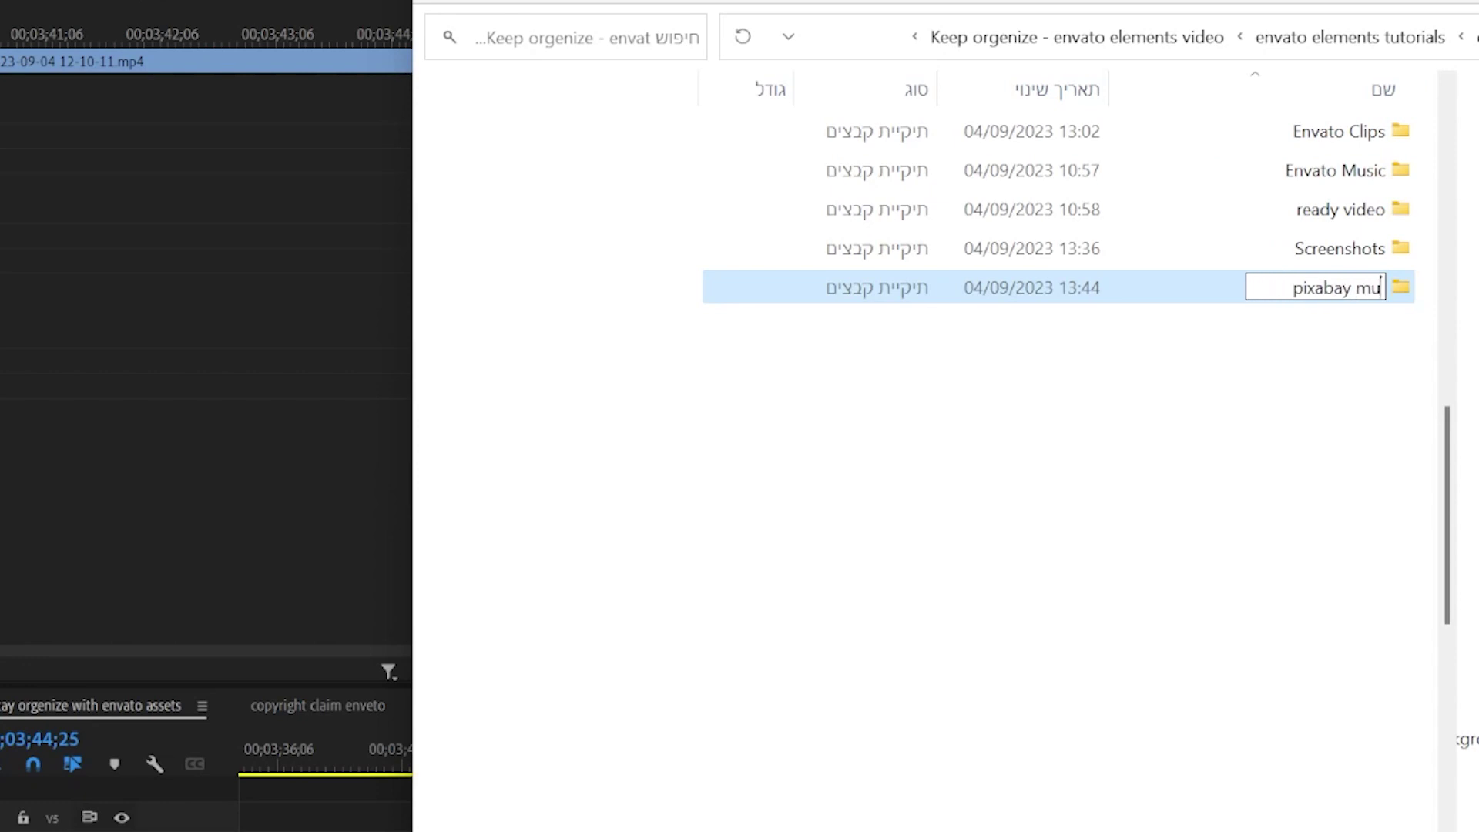
pyautogui.press('Return')
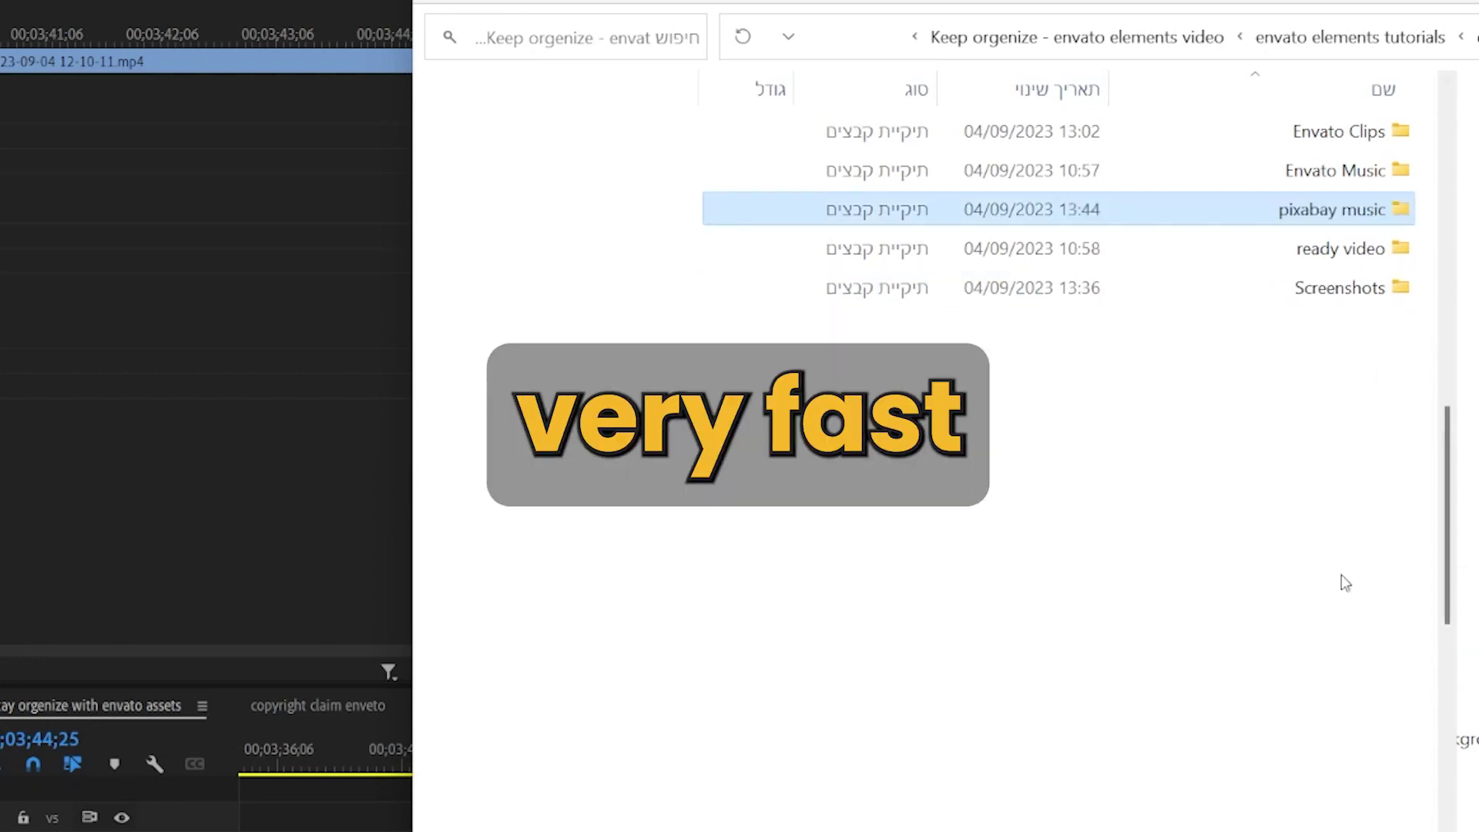
pyautogui.click(1344, 581)
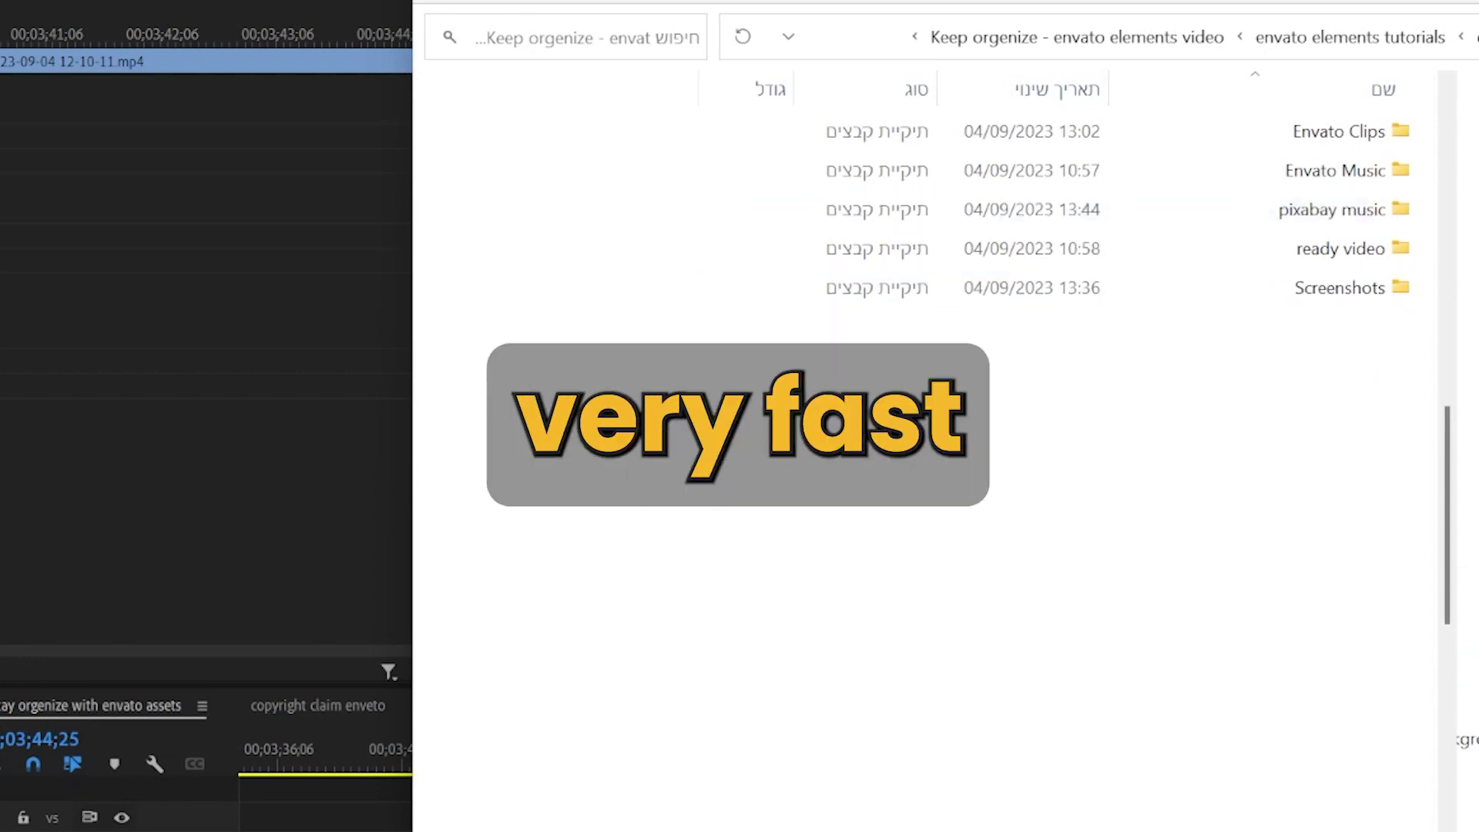
pyautogui.click(981, 219)
# - Name the template folder 'example folder' and add 'music envato' and 'video envato' subfolders inside it
pyautogui.write('ex')
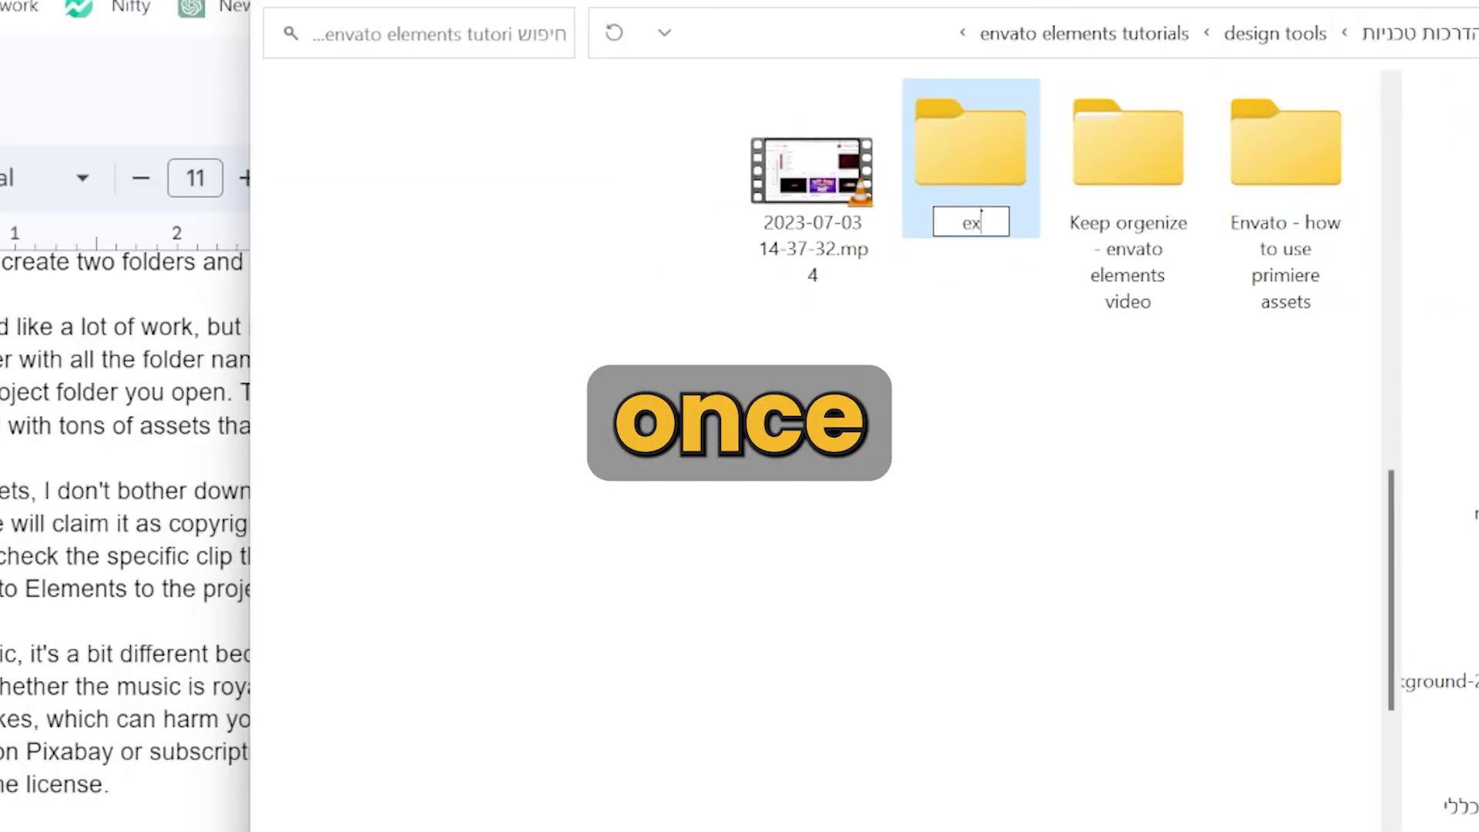
pyautogui.write('ample folder')
pyautogui.press('Return')
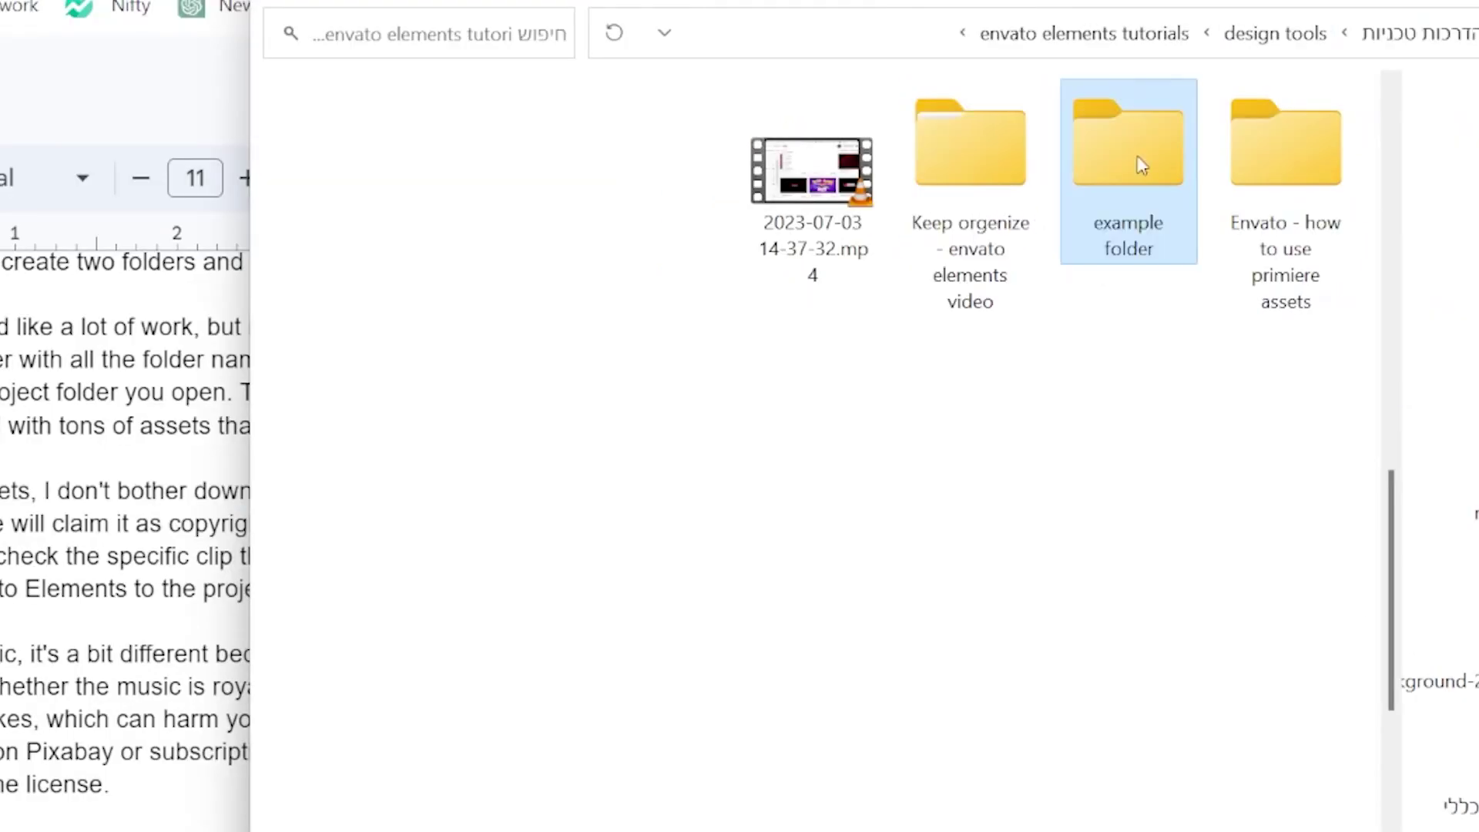
pyautogui.doubleClick(1136, 159)
pyautogui.hotkey('ctrl', 'shift', 'n')
pyautogui.write('music envato')
pyautogui.press('Return')
pyautogui.hotkey('ctrl', 'shift', 'n')
pyautogui.write('video envato')
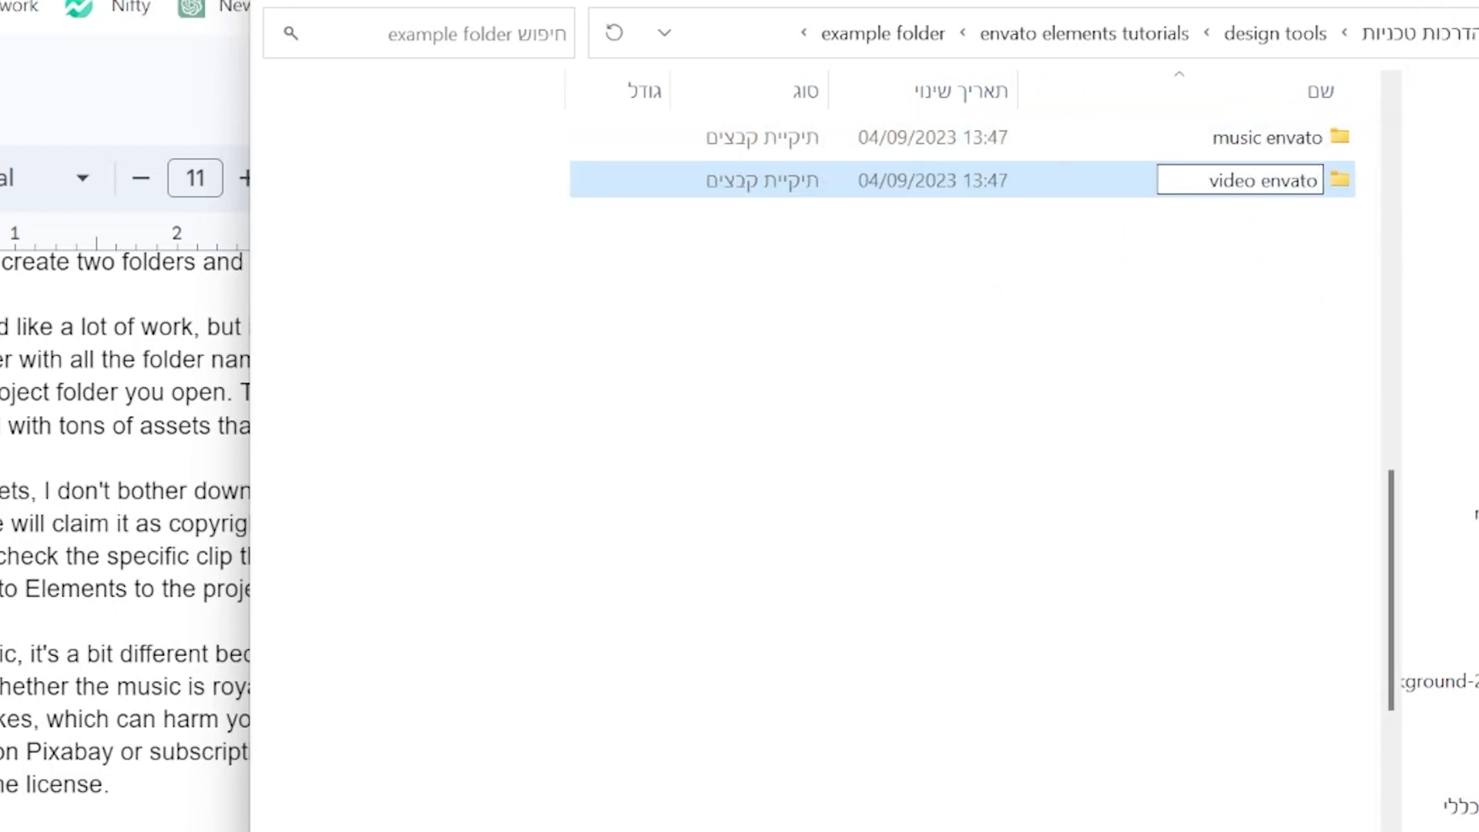
pyautogui.press('Return')
# - Add 'screenshots', 'ready video' and a fifth subfolder to the example folder
pyautogui.hotkey('ctrl', 'shift', 'n')
pyautogui.write('screensho')
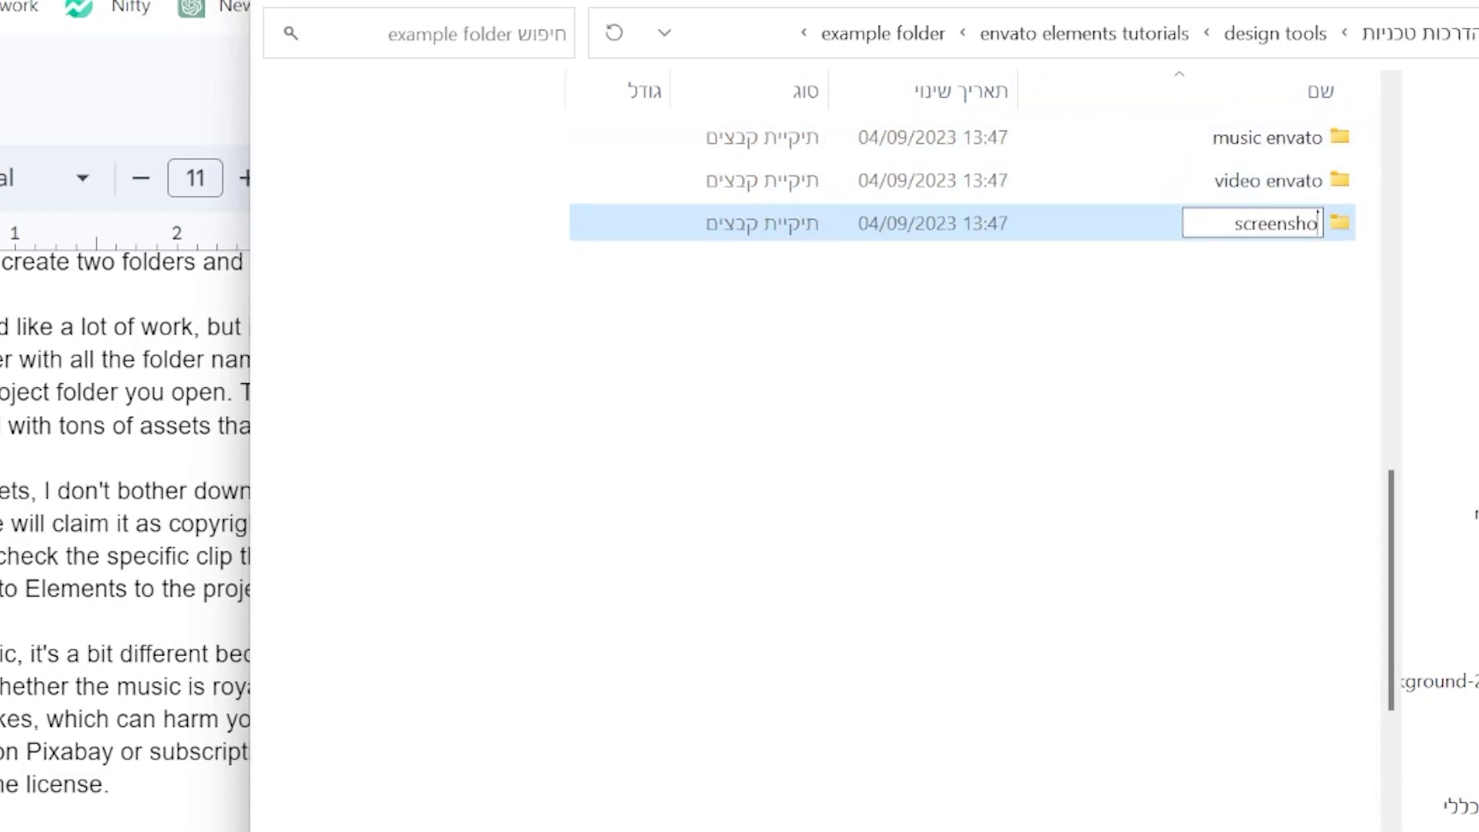
pyautogui.write('ts')
pyautogui.press('Return')
pyautogui.hotkey('ctrl', 'shift', 'n')
pyautogui.write('ready video')
pyautogui.press('Return')
pyautogui.hotkey('ctrl', 'shift', 'n')
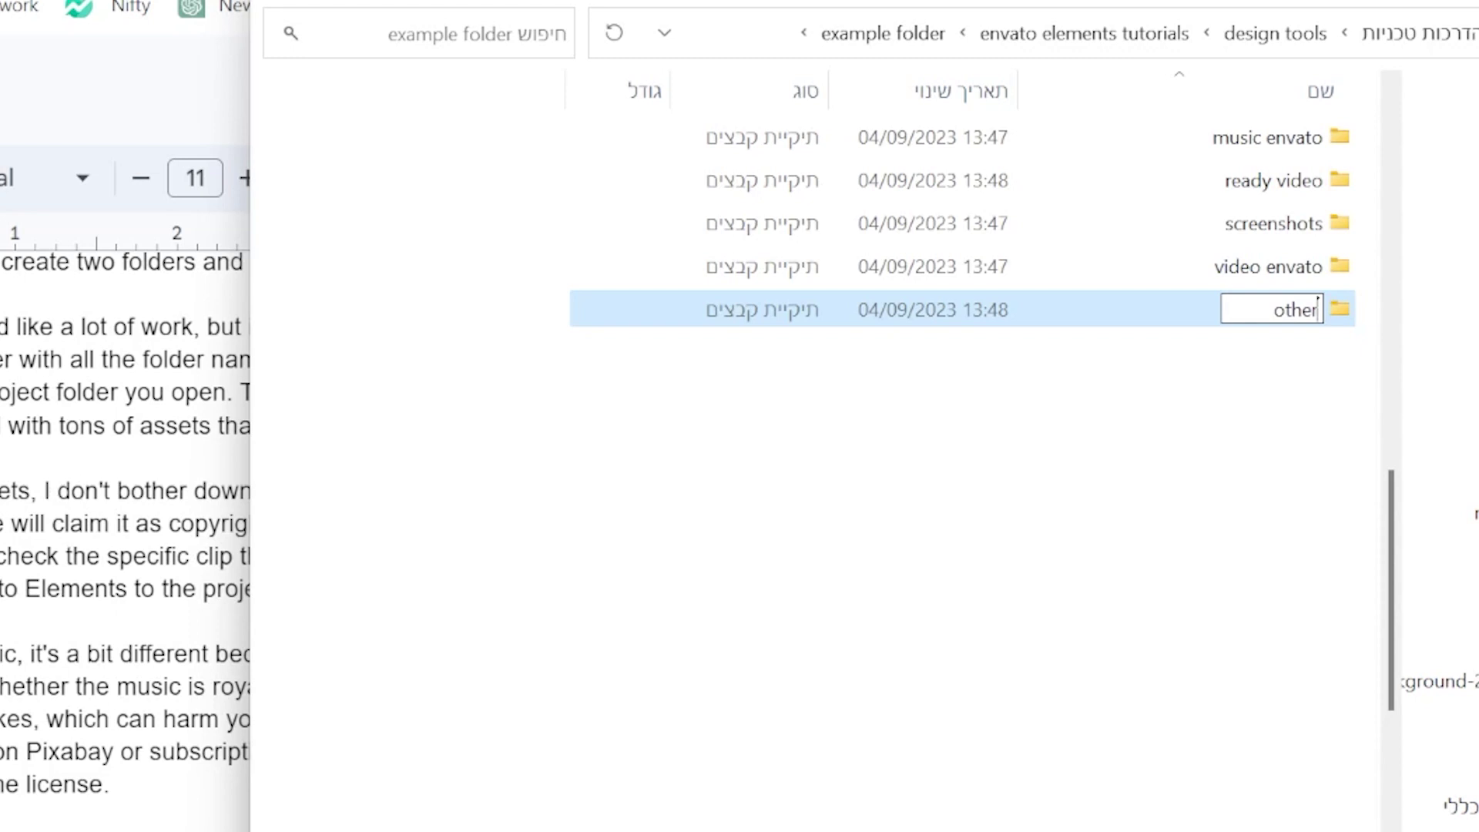
pyautogui.write('e primiere assete')
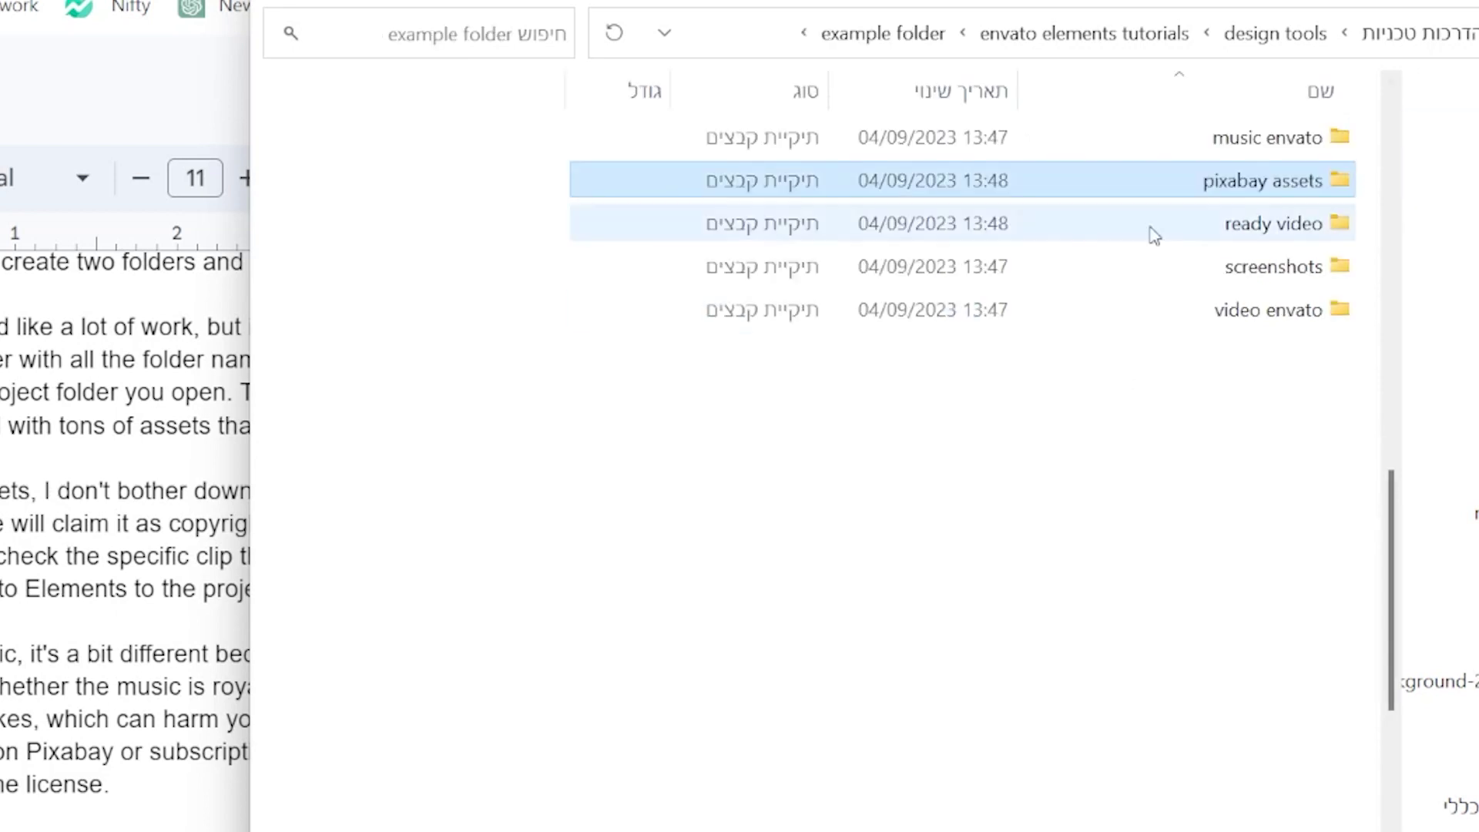
# - Copy all template subfolders into the 'Envato - how to use primiere assets' project folder
pyautogui.hotkey('ctrl', 'a')
pyautogui.click(1059, 34)
pyautogui.doubleClick(1293, 180)
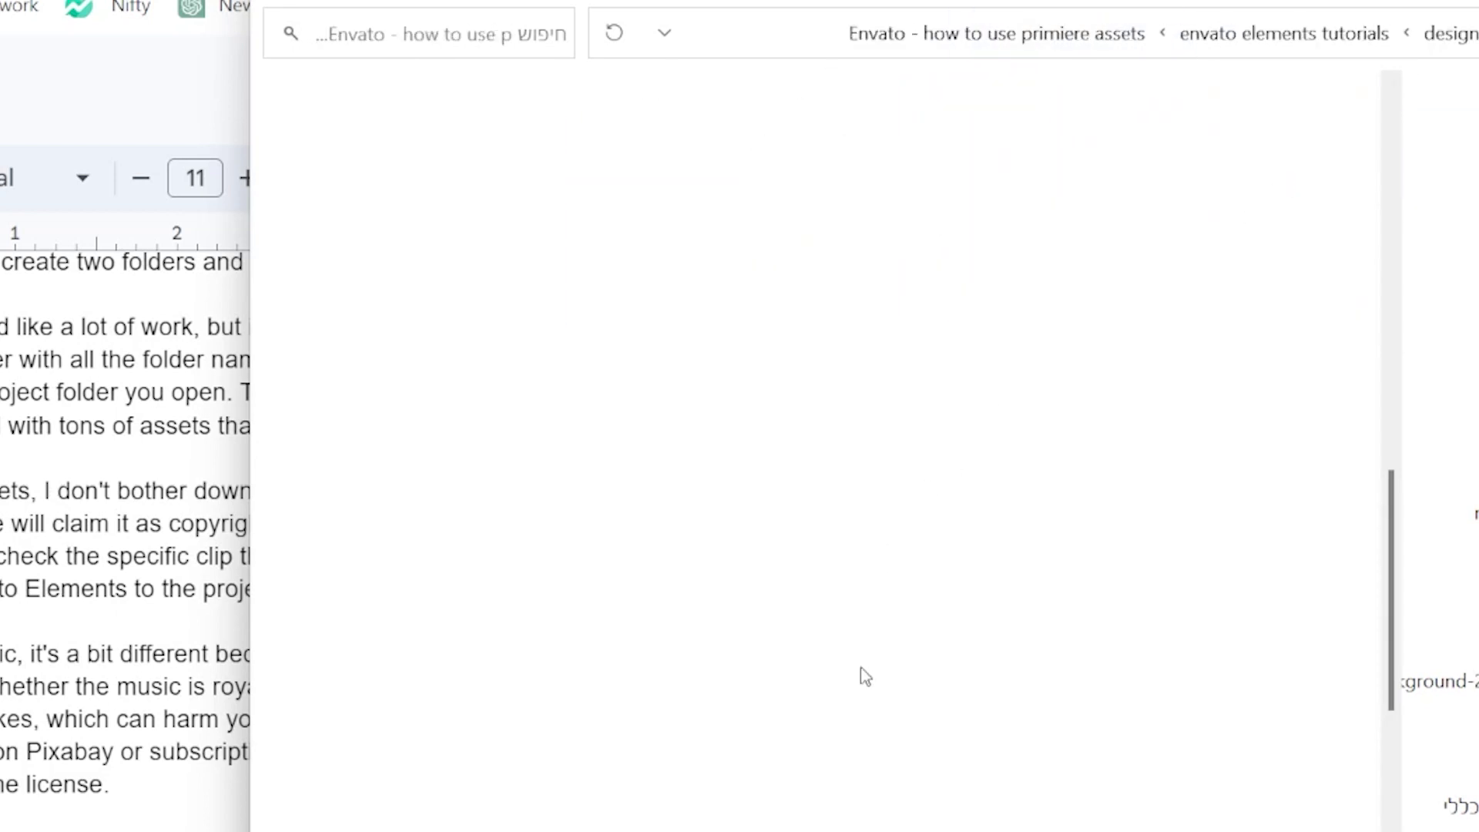
pyautogui.hotkey('ctrl', 'v')
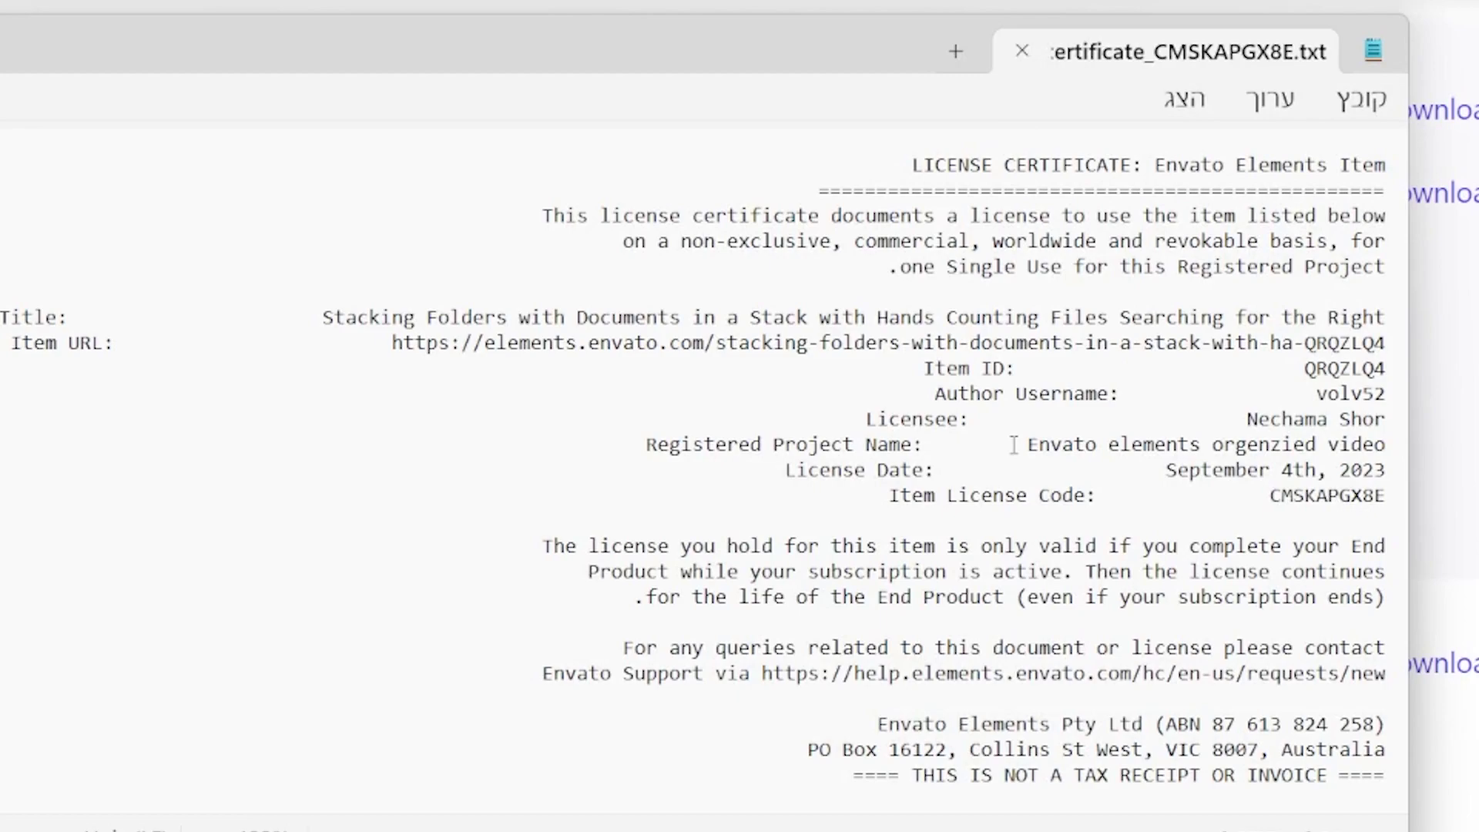
pyautogui.moveTo(1015, 445); pyautogui.dragTo(786, 471)
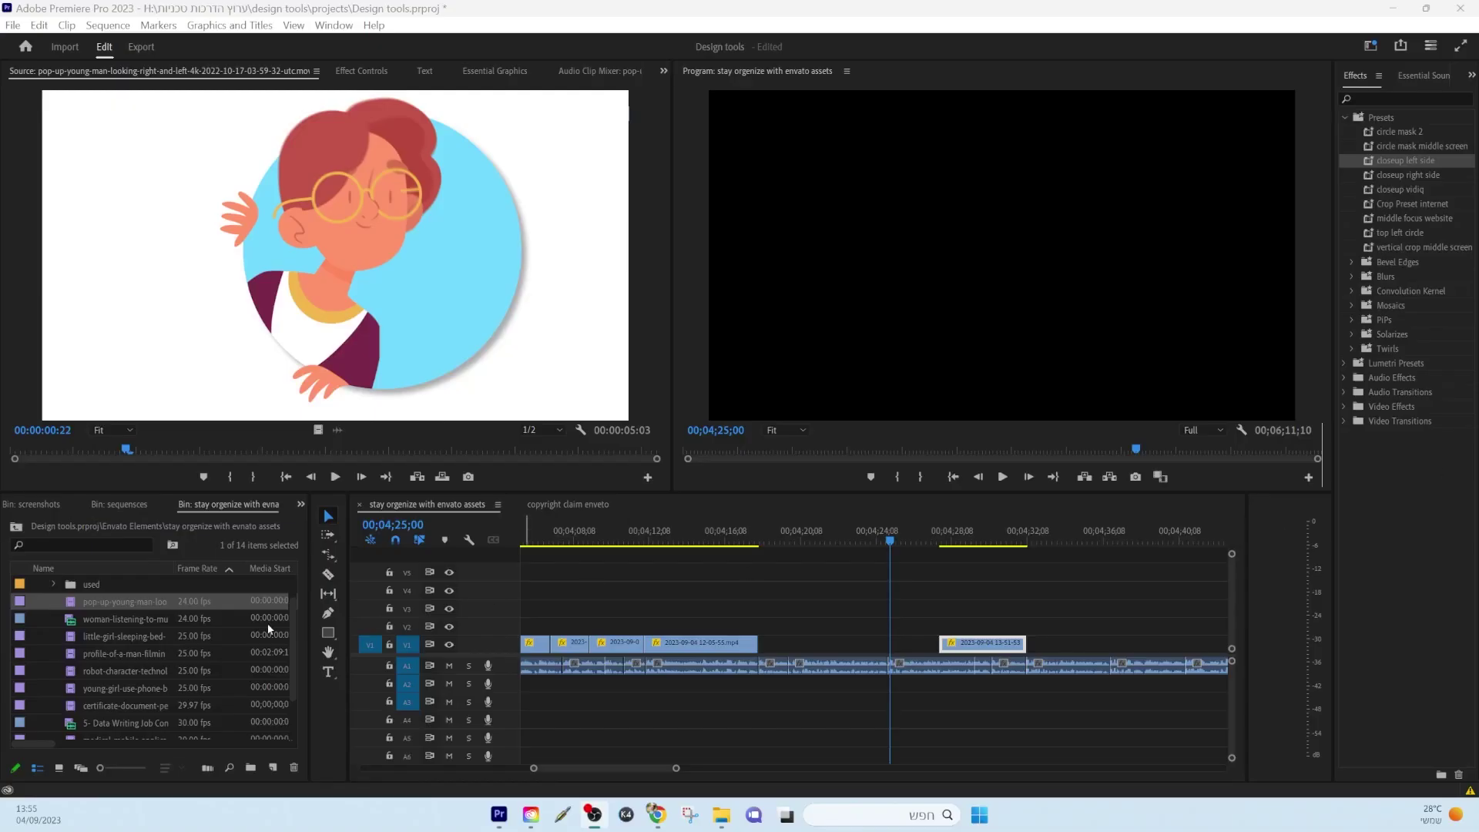
pyautogui.click(69, 608)
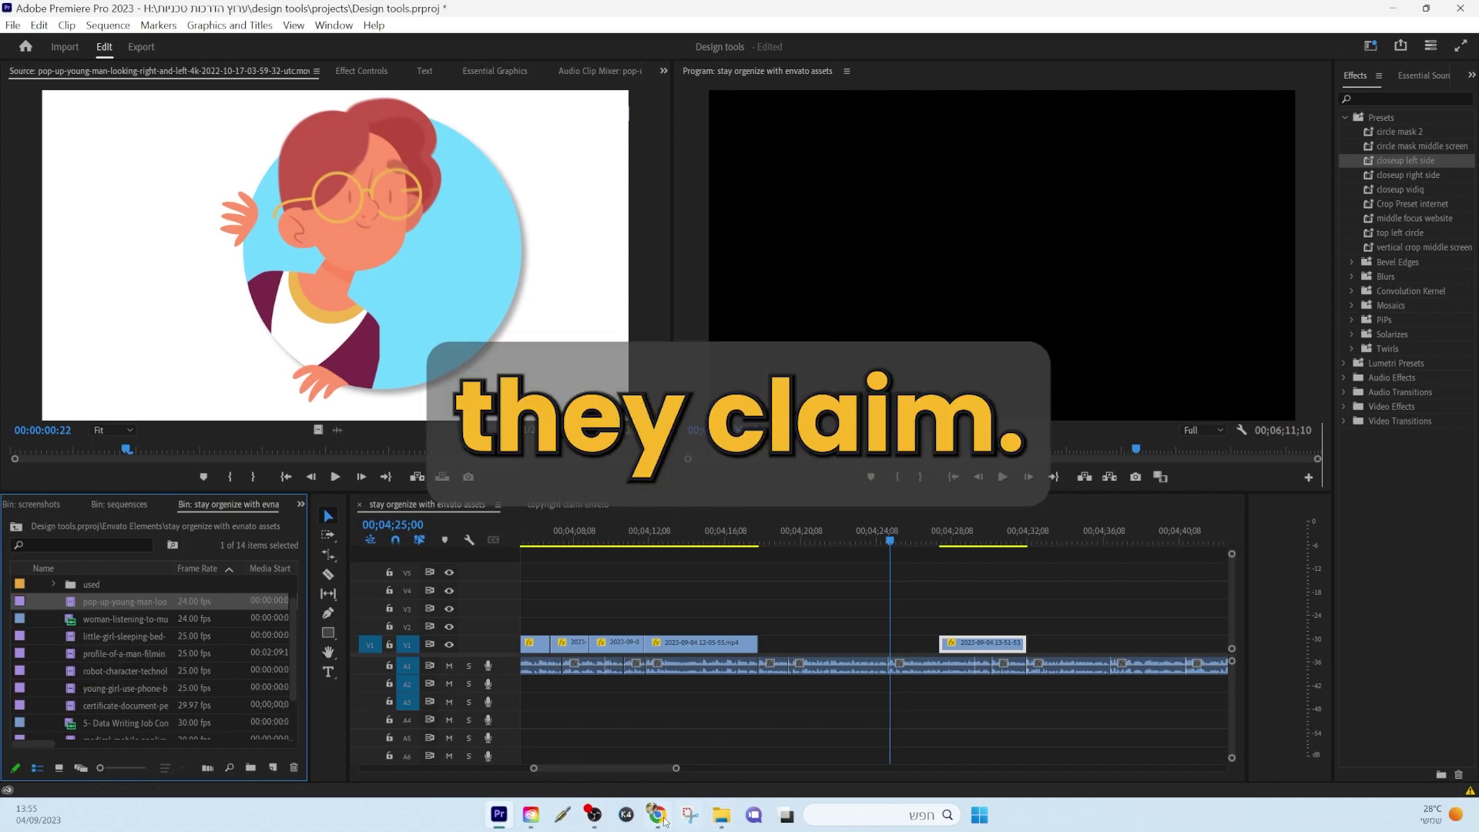
pyautogui.hotkey('alt', 'Tab')
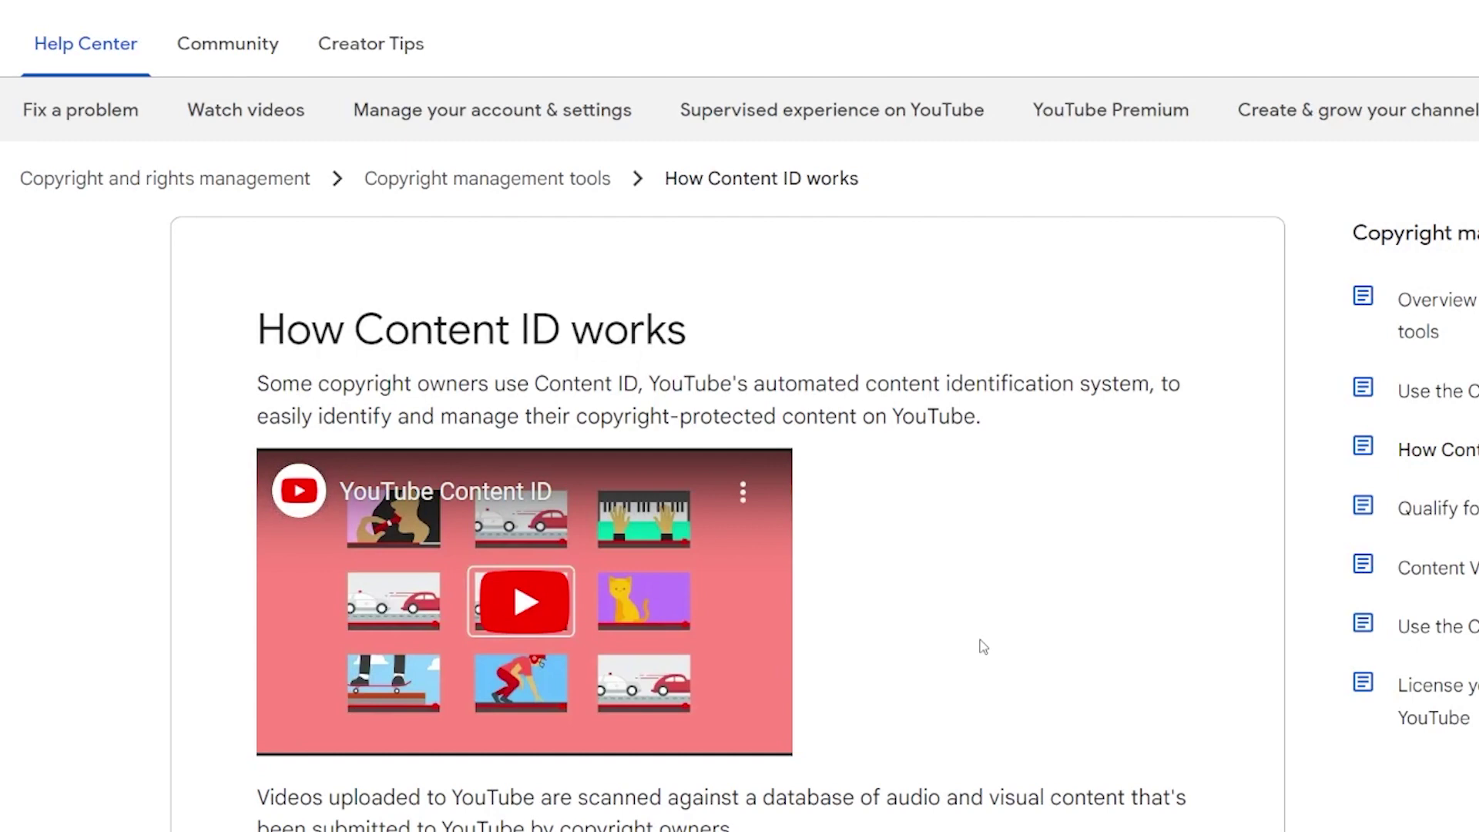
pyautogui.scroll(-3, 984, 647)
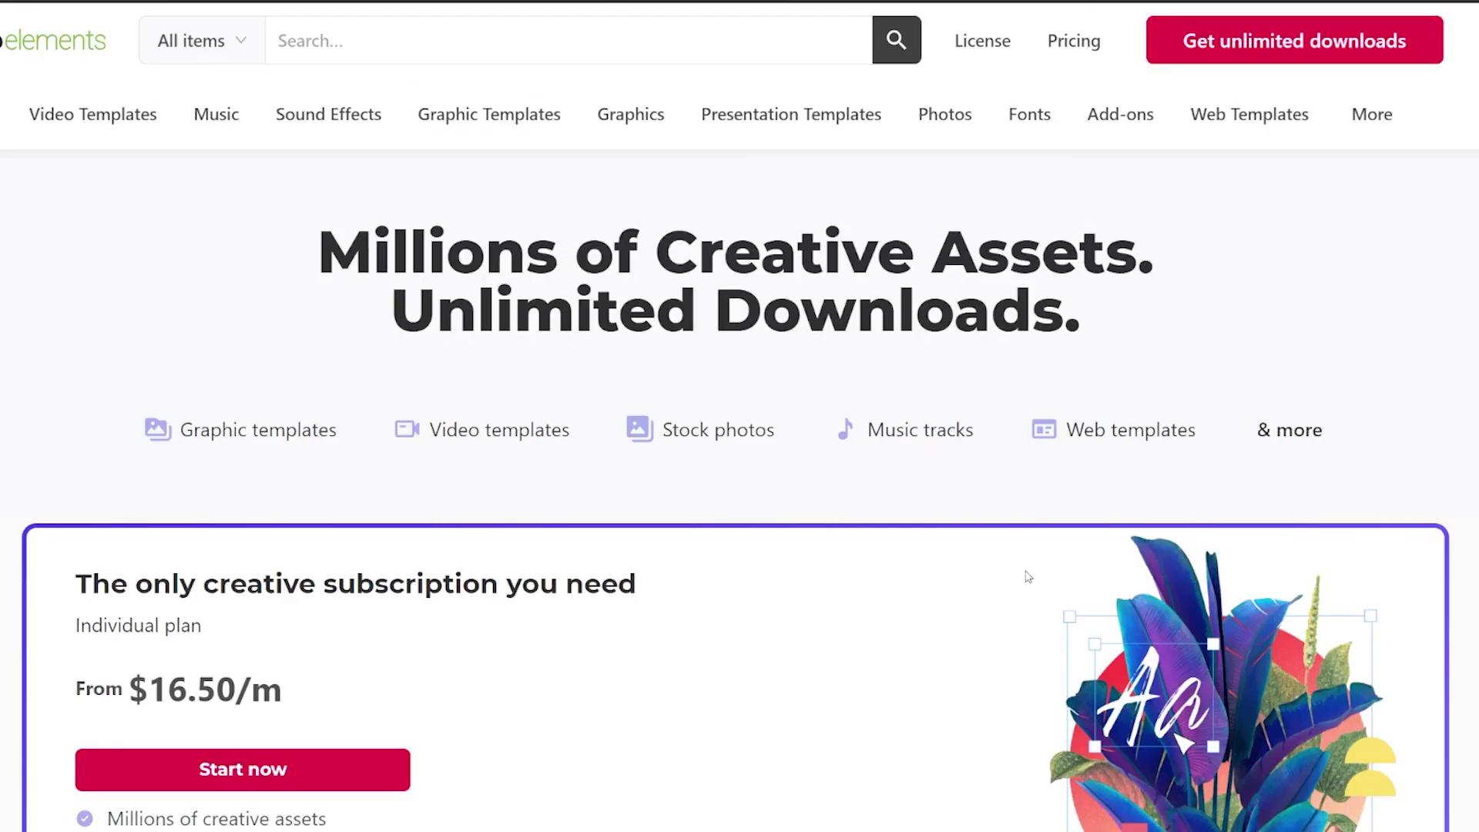
# - Add and download Cute Robot Theme for the project, then go to My Downloads
pyautogui.scroll(-4, 949, 552)
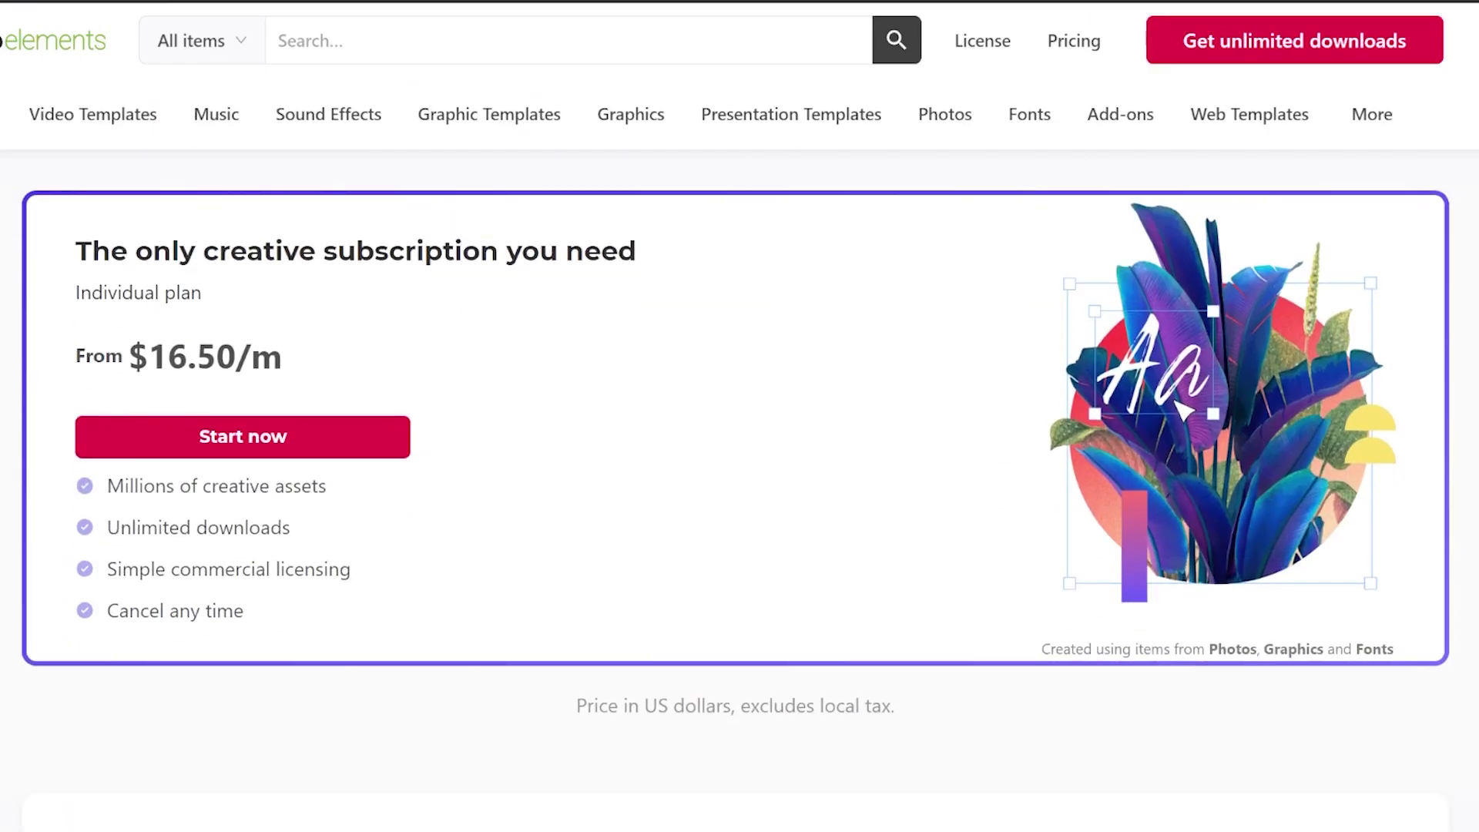
pyautogui.scroll(2, 1275, 605)
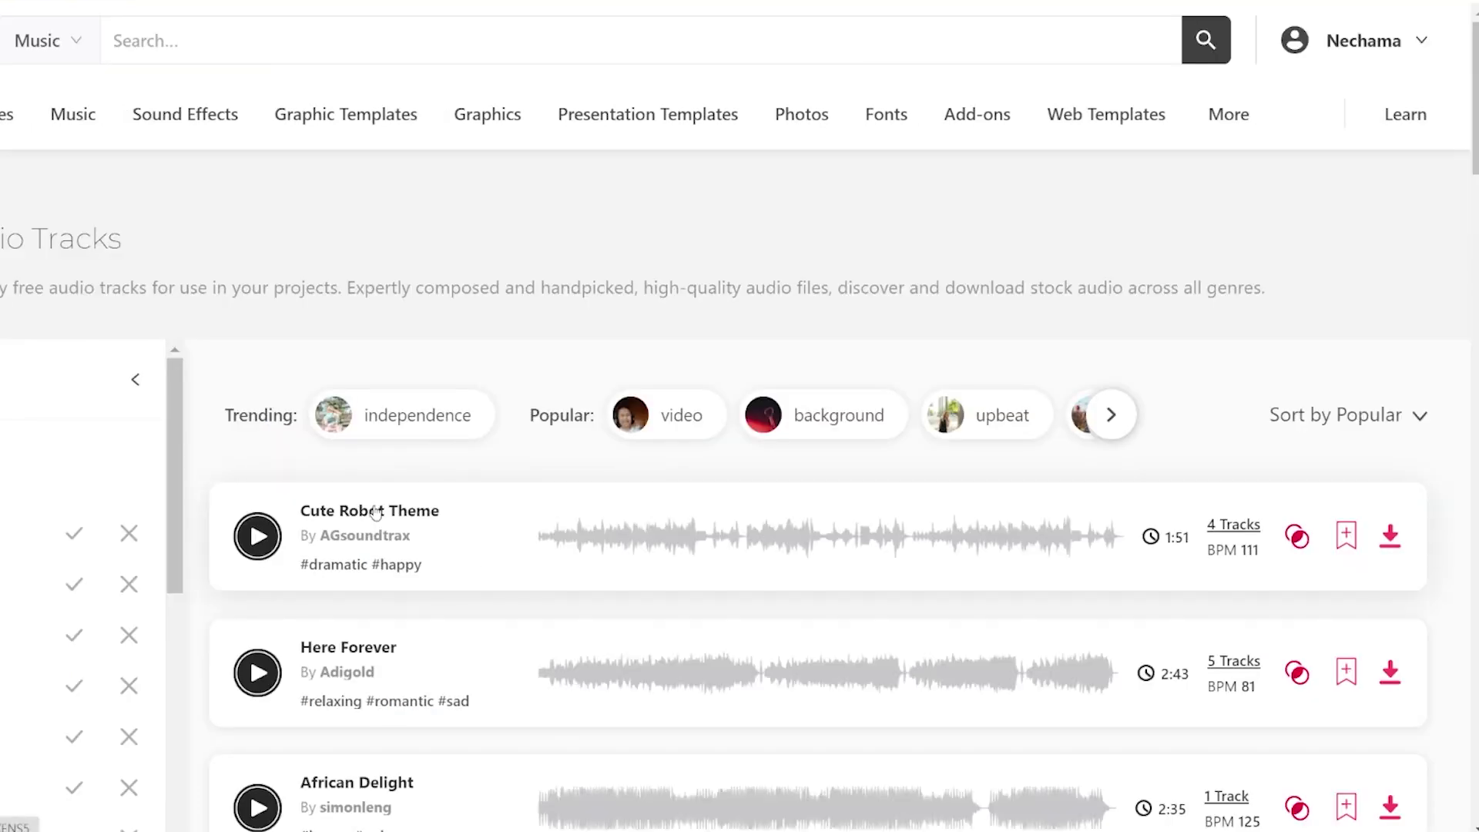
pyautogui.scroll(-2, 419, 548)
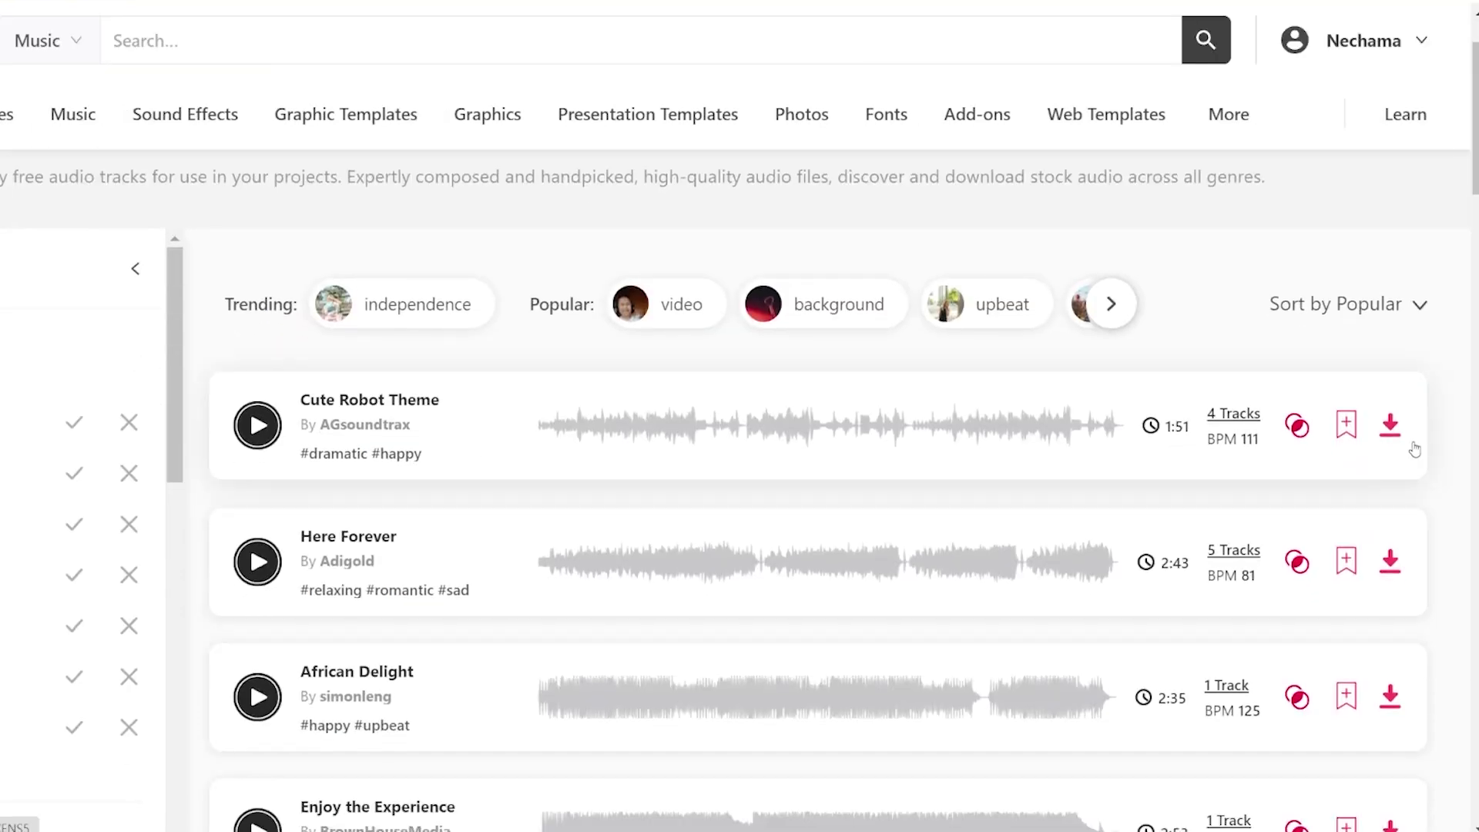
pyautogui.click(1391, 426)
pyautogui.click(474, 667)
pyautogui.click(1378, 41)
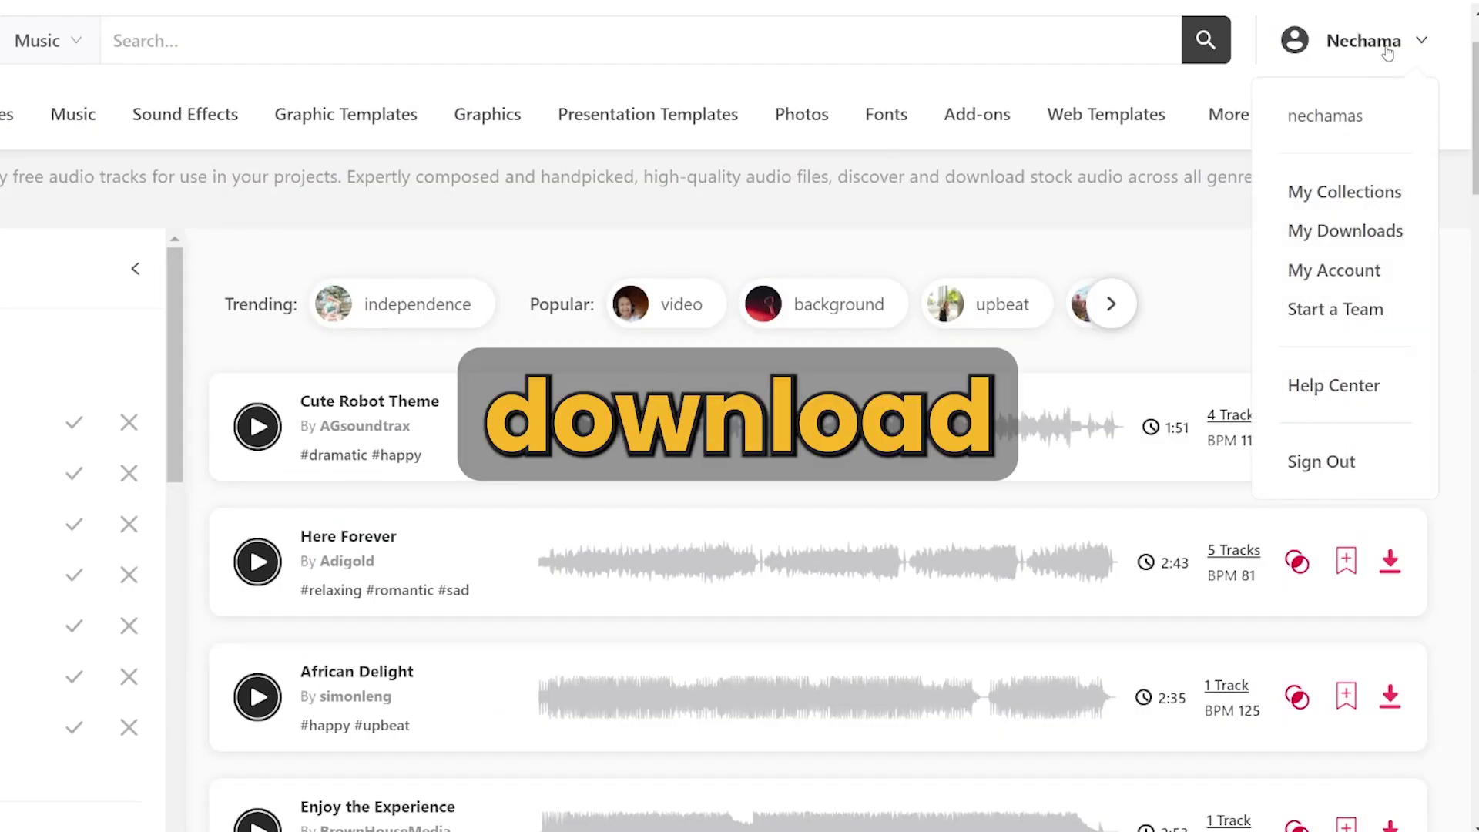
pyautogui.click(1361, 232)
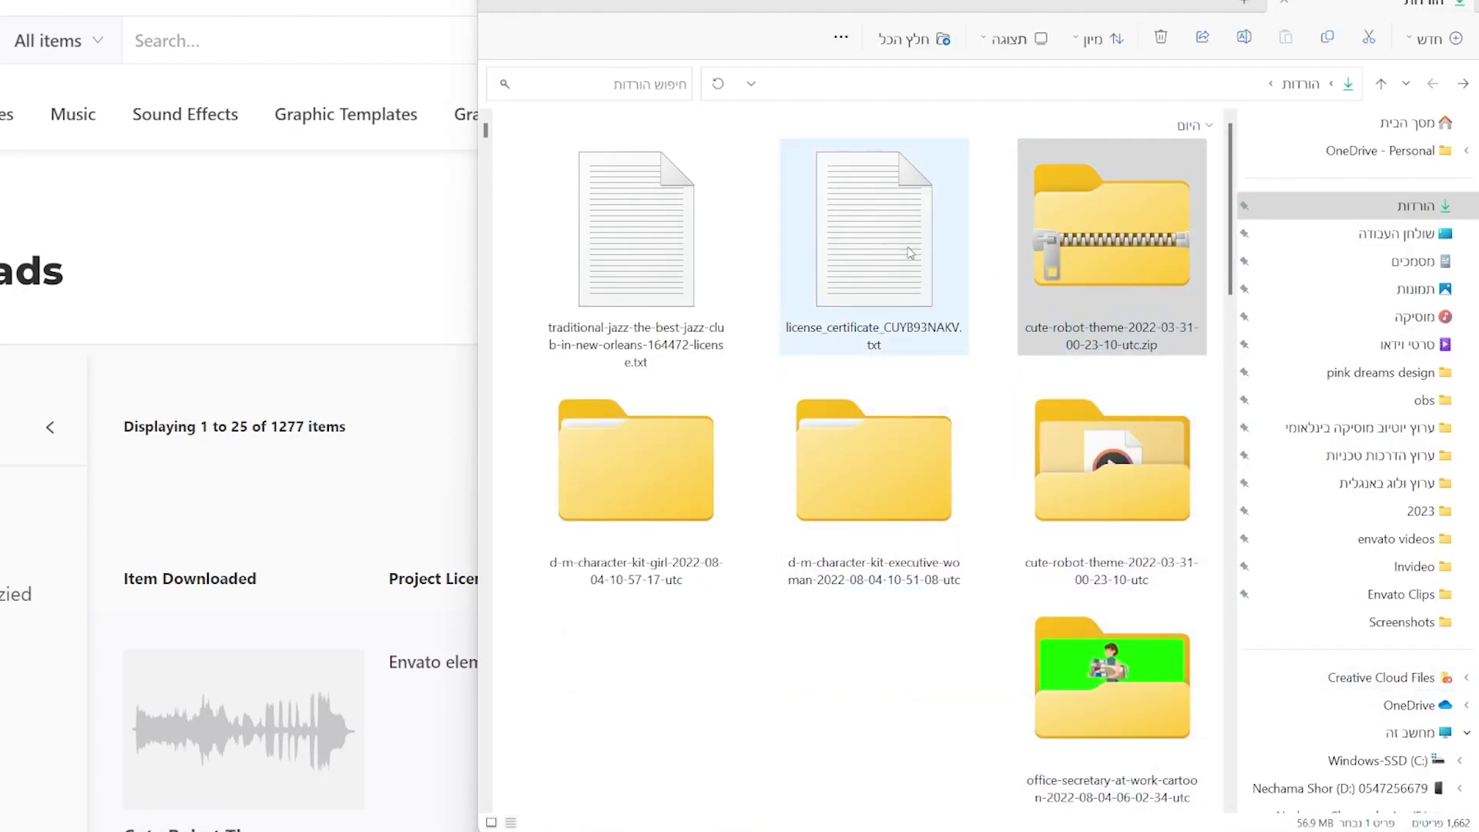
# - Open the cute-robot-theme license certificate, check its 'Envato elements orgenzied video' project, then open ready videos
pyautogui.click(875, 280)
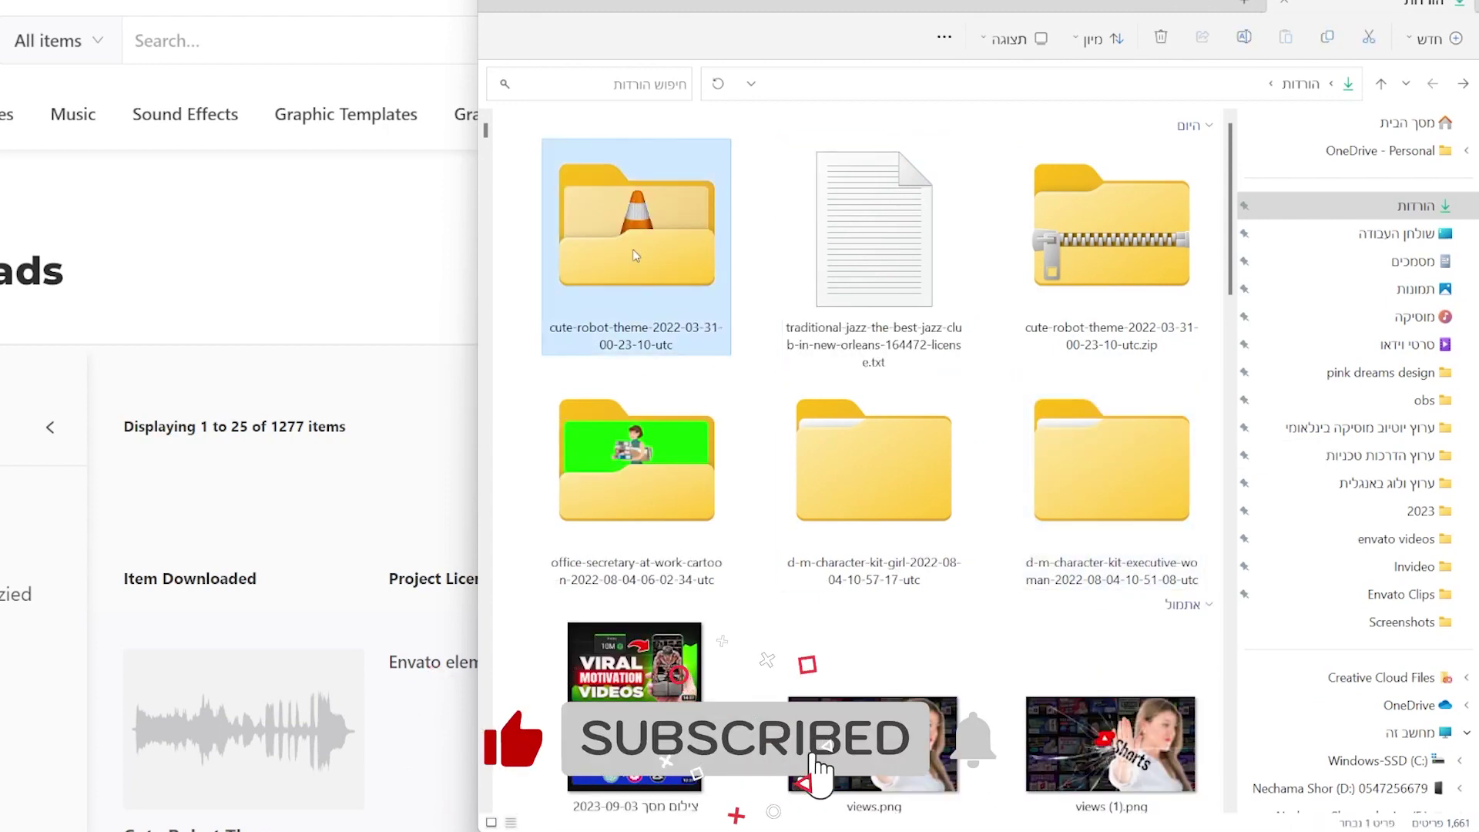
pyautogui.doubleClick(637, 231)
pyautogui.click(1078, 437)
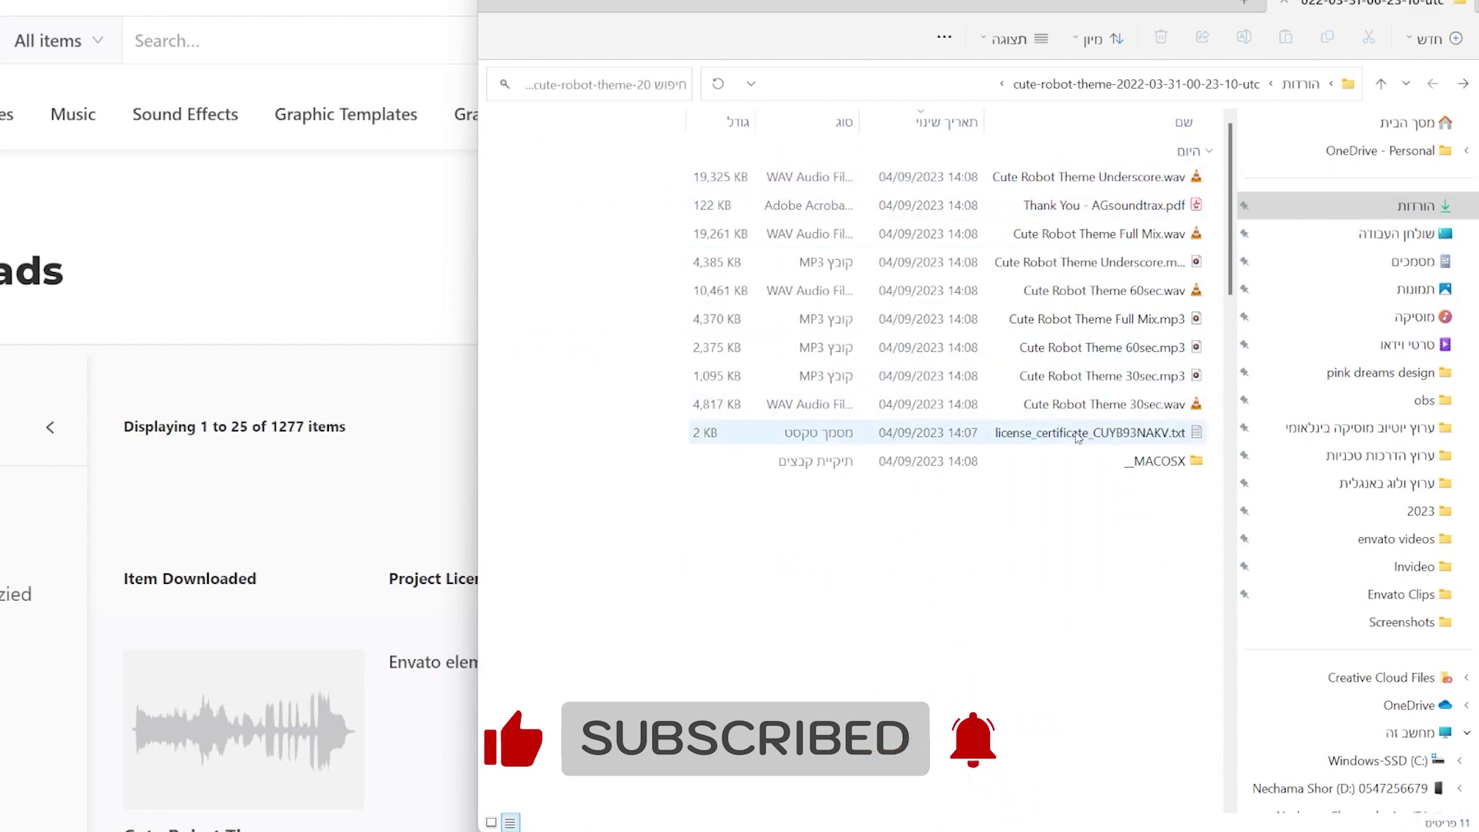
pyautogui.doubleClick(1079, 436)
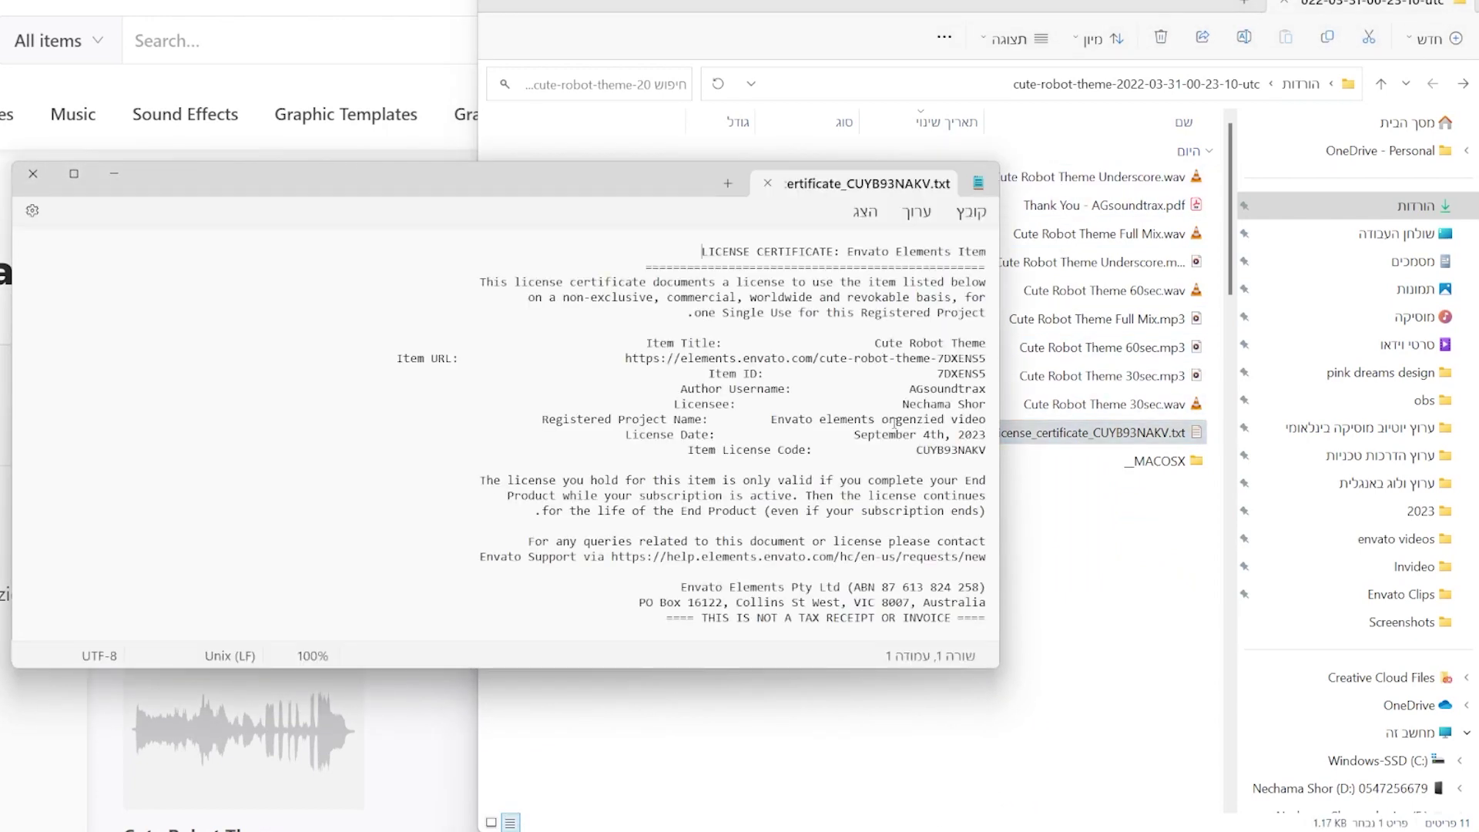
pyautogui.click(986, 421)
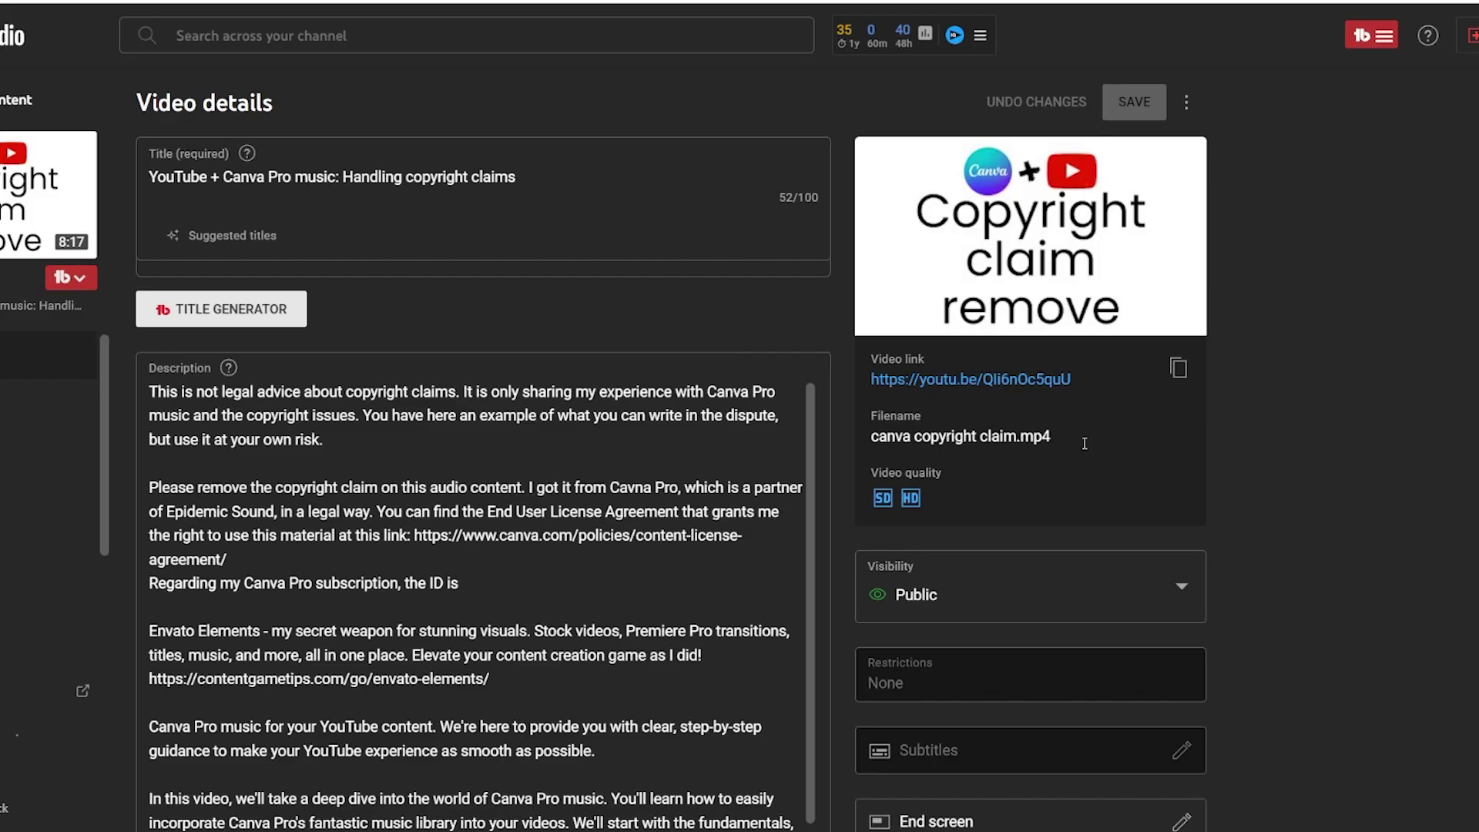
pyautogui.moveTo(1065, 437); pyautogui.dragTo(869, 440)
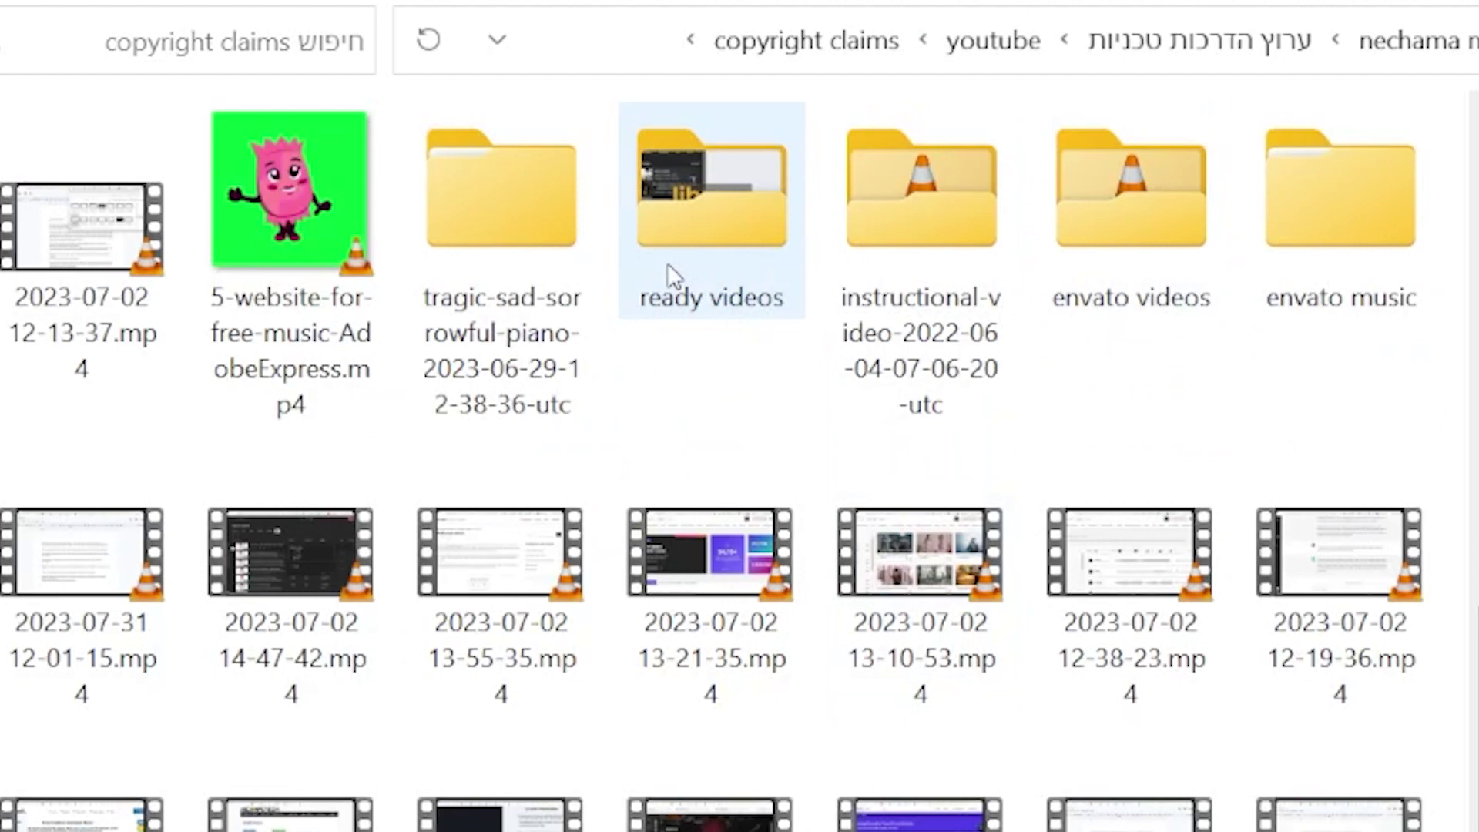
pyautogui.doubleClick(682, 262)
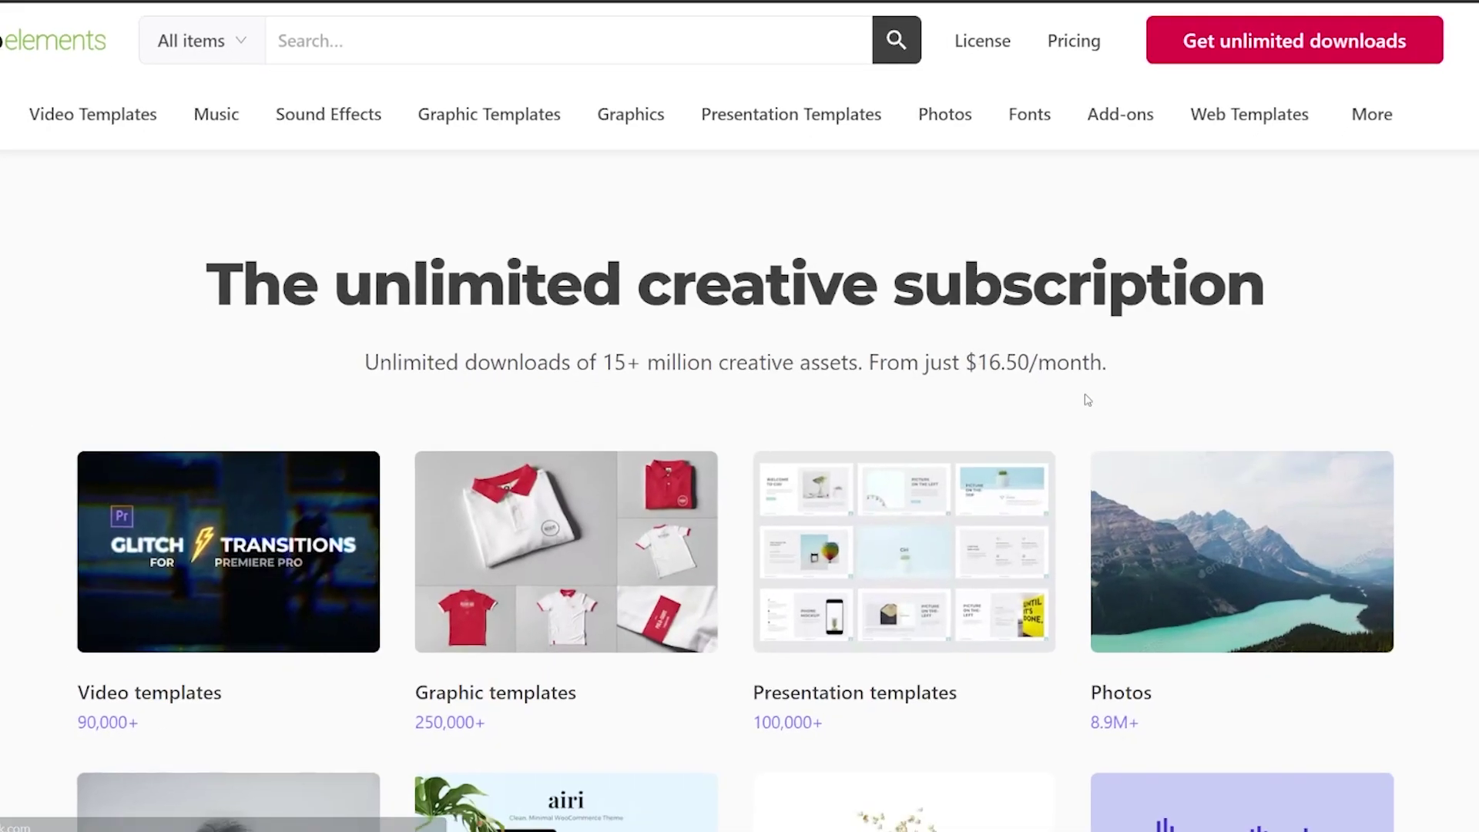
pyautogui.scroll(-7, 1242, 413)
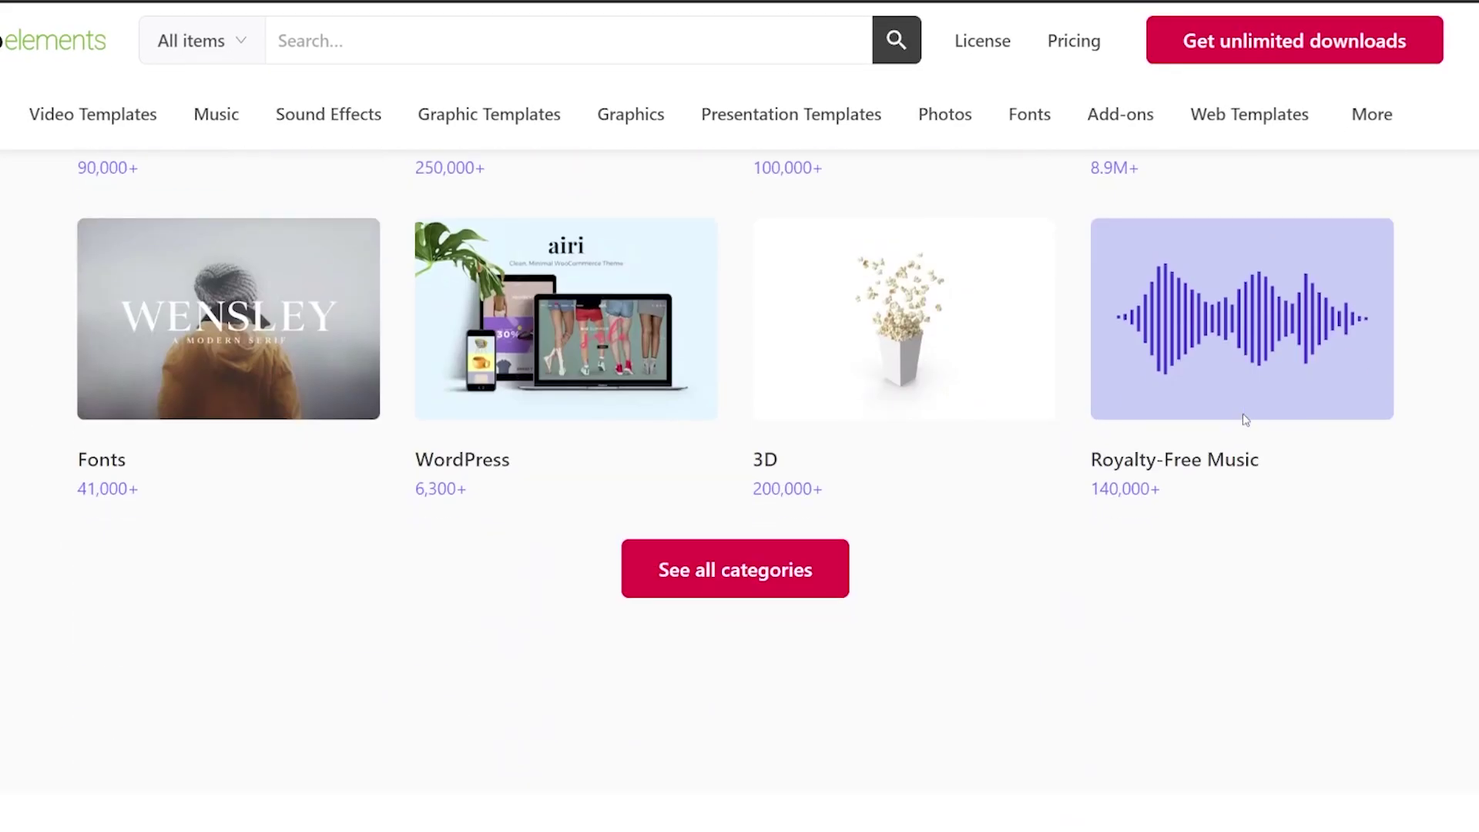
# - Scroll down to Plans and pricing and open the full pricing details with Learn more
pyautogui.scroll(-15, 1246, 420)
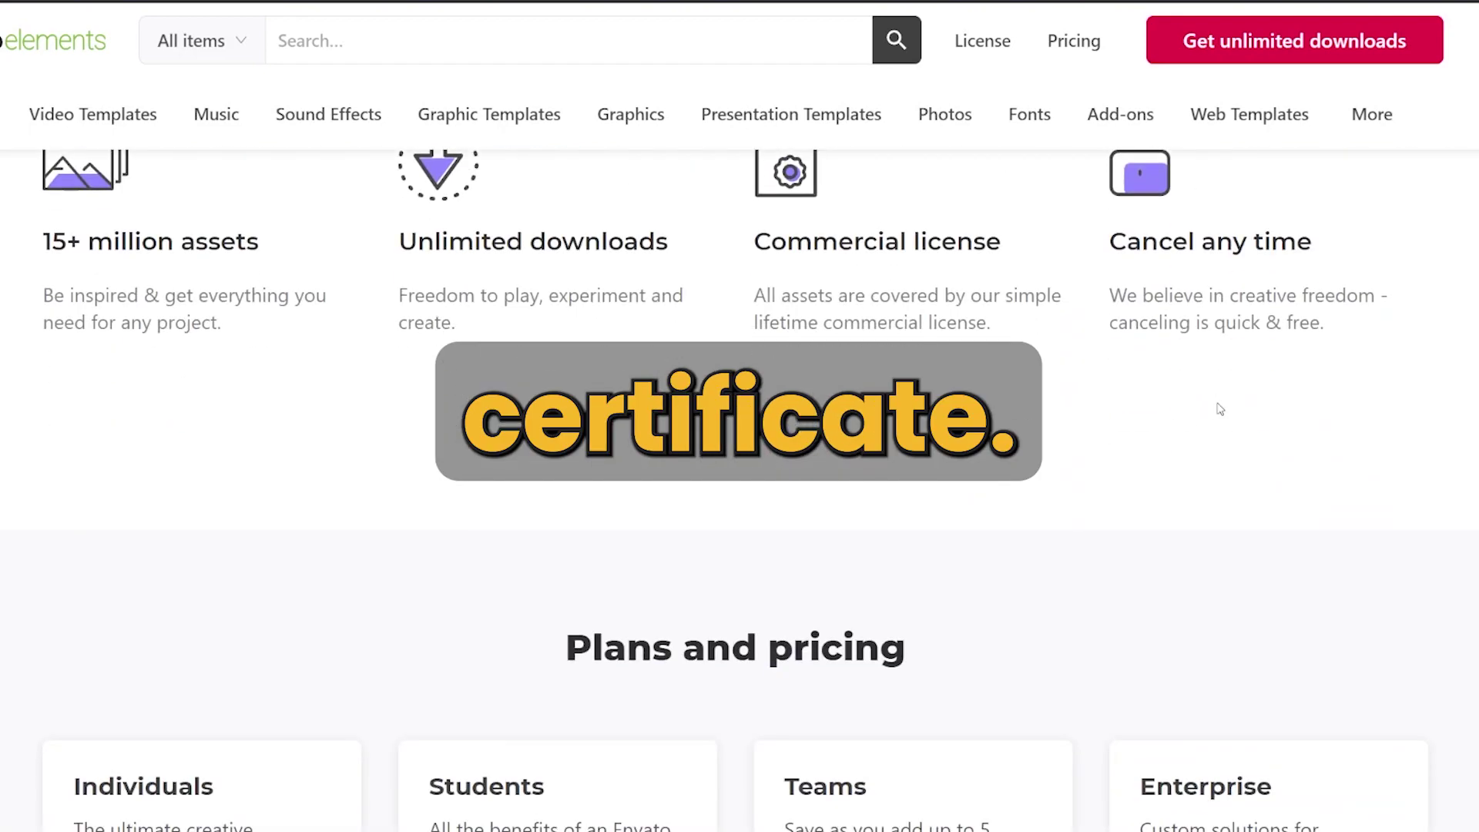
pyautogui.scroll(-3, 1220, 409)
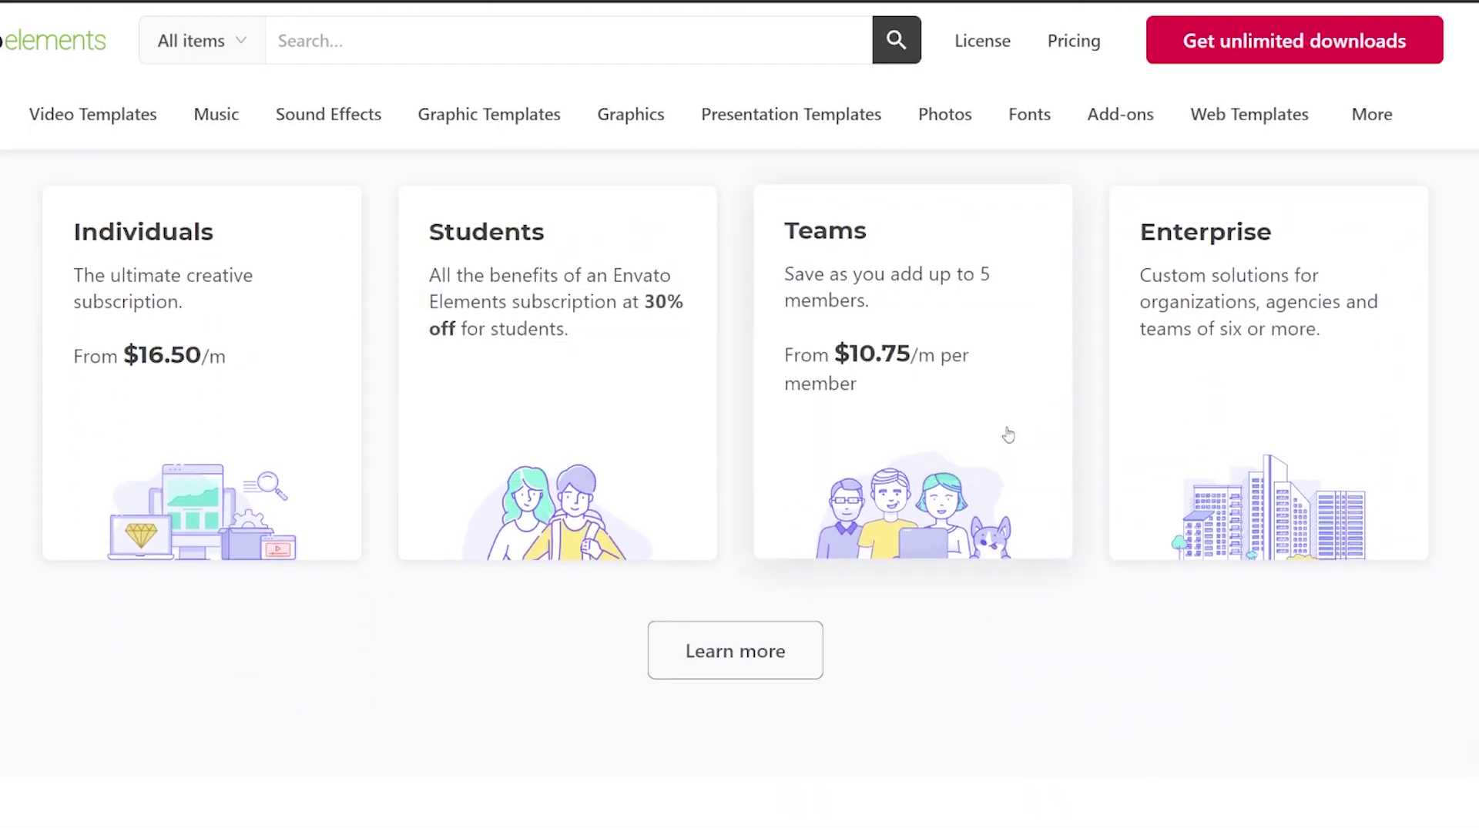
pyautogui.click(747, 659)
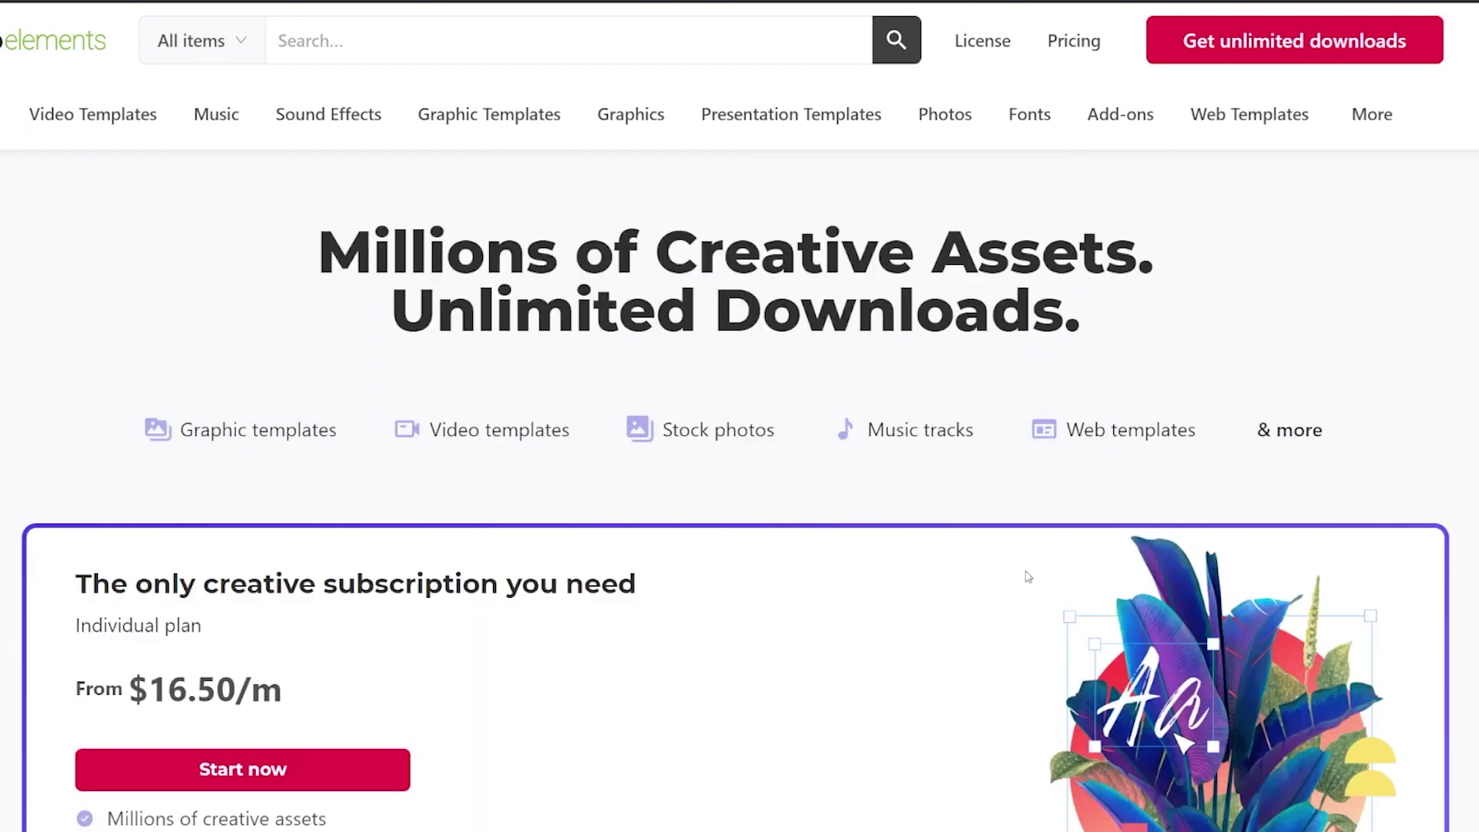
pyautogui.scroll(-4, 945, 552)
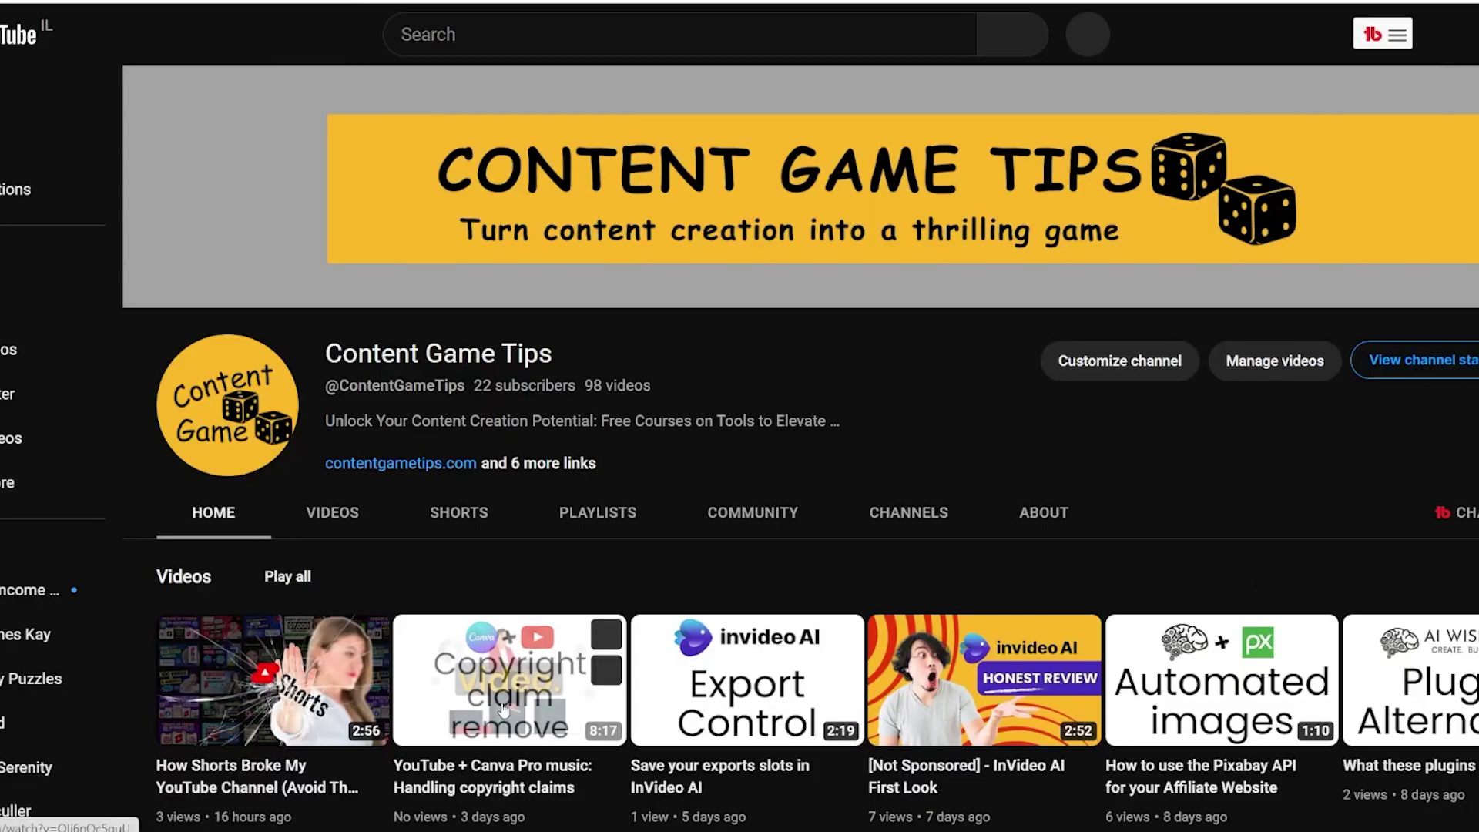
# - Play the 'YouTube + Canva Pro music: Handling copyright claims' video from the channel page
pyautogui.click(505, 710)
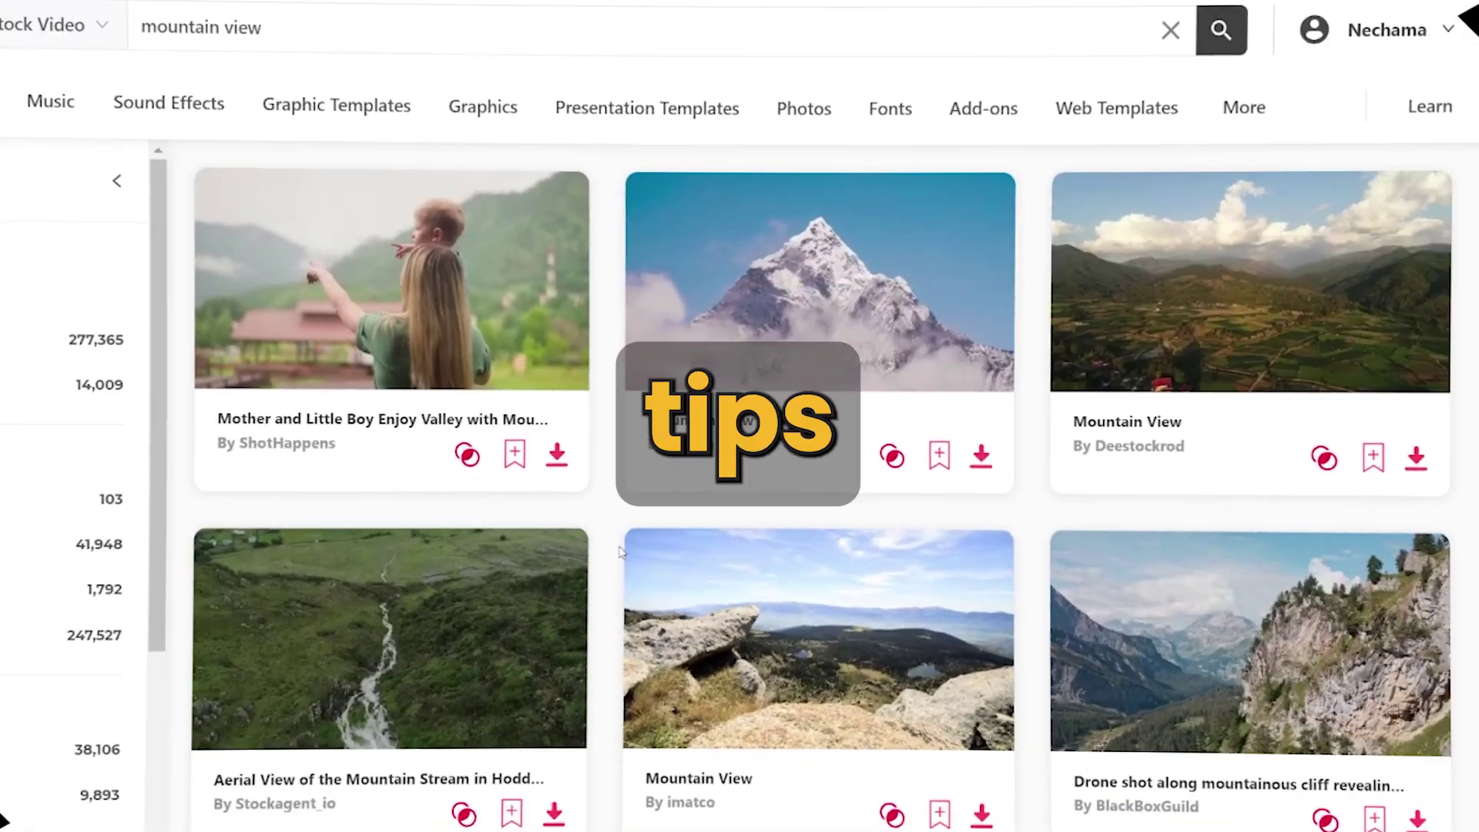
pyautogui.scroll(-7, 623, 550)
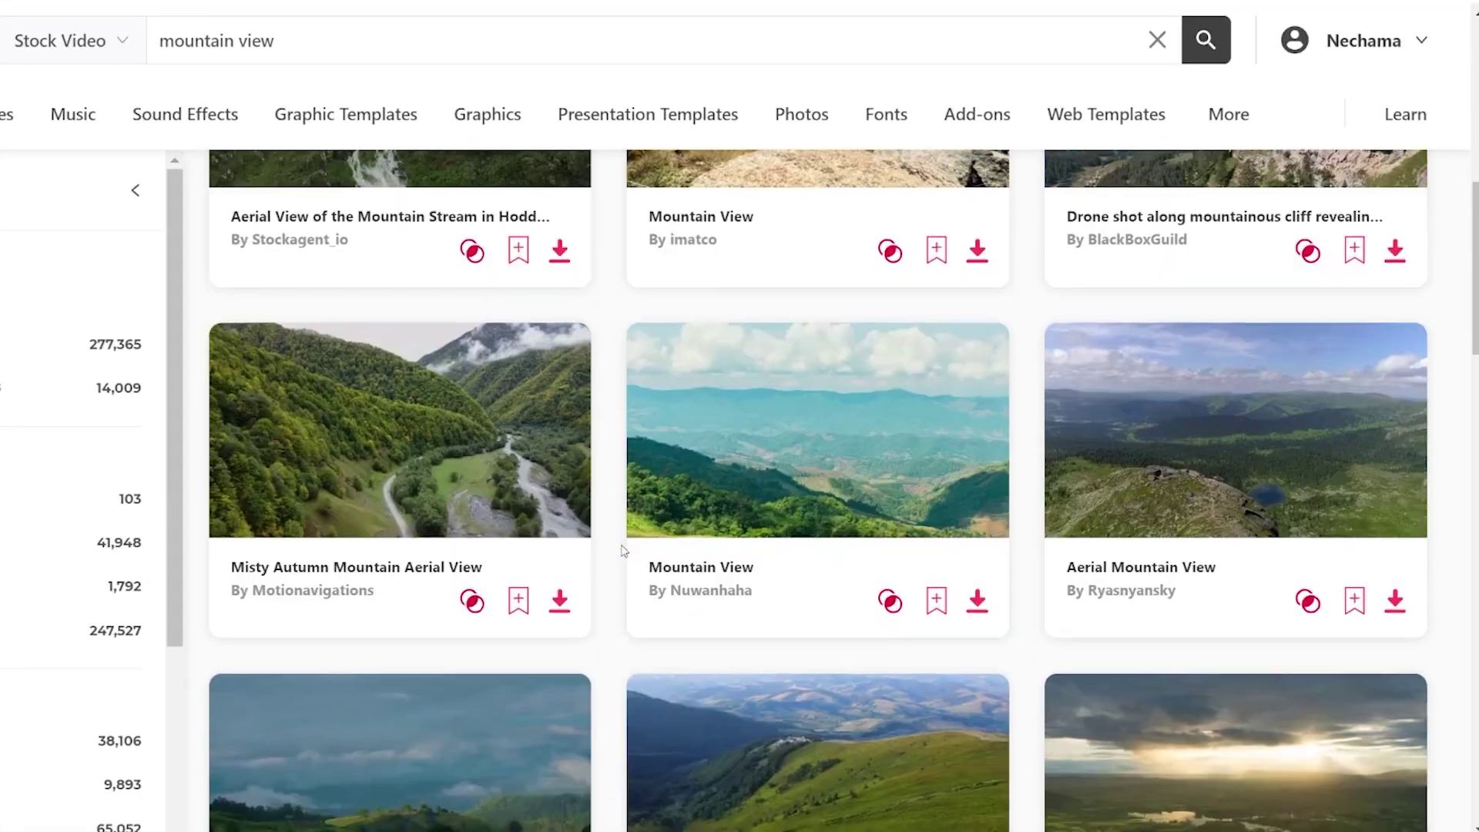
# - Download the Mountains From A Bird's Eye View. Carpathians clip, licensed to a chosen project
pyautogui.scroll(-2, 622, 550)
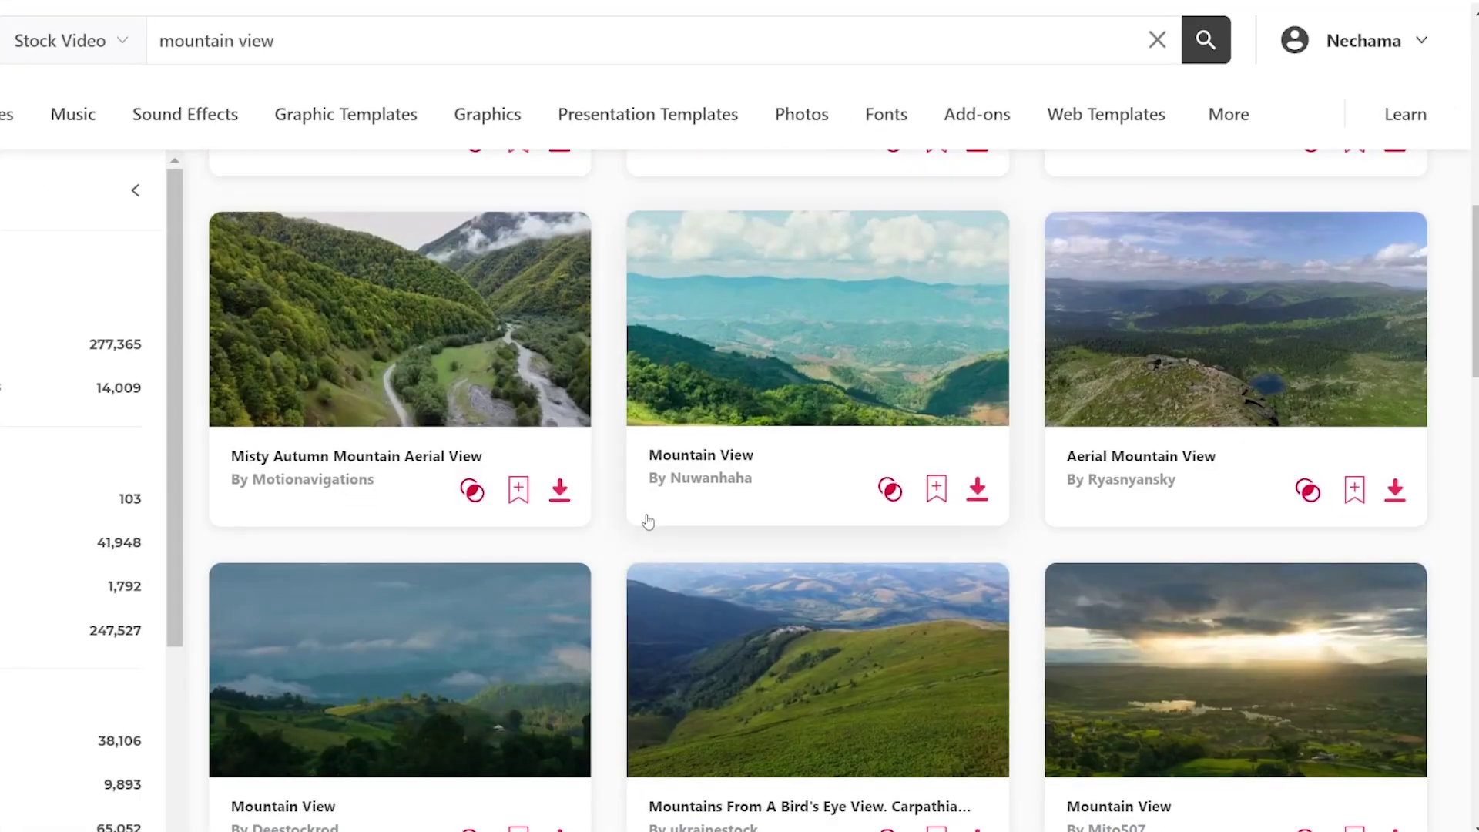
pyautogui.scroll(-3, 977, 621)
pyautogui.click(977, 621)
pyautogui.click(300, 376)
pyautogui.click(343, 647)
# - In My Downloads, add a second license for the clip to the 'more videos' project
pyautogui.click(1374, 40)
pyautogui.click(1344, 228)
pyautogui.click(1267, 714)
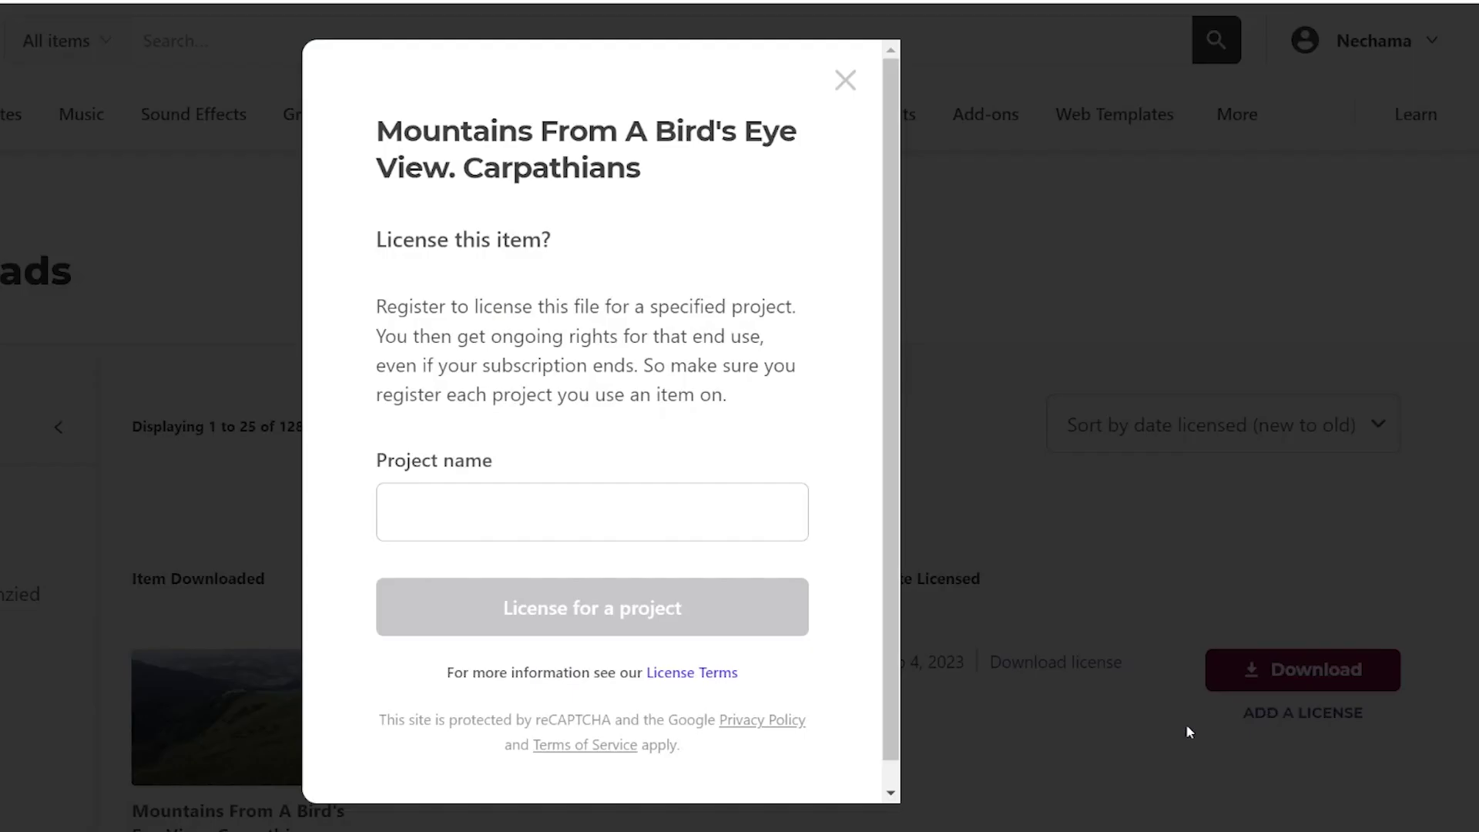
pyautogui.write('more videos')
pyautogui.click(770, 613)
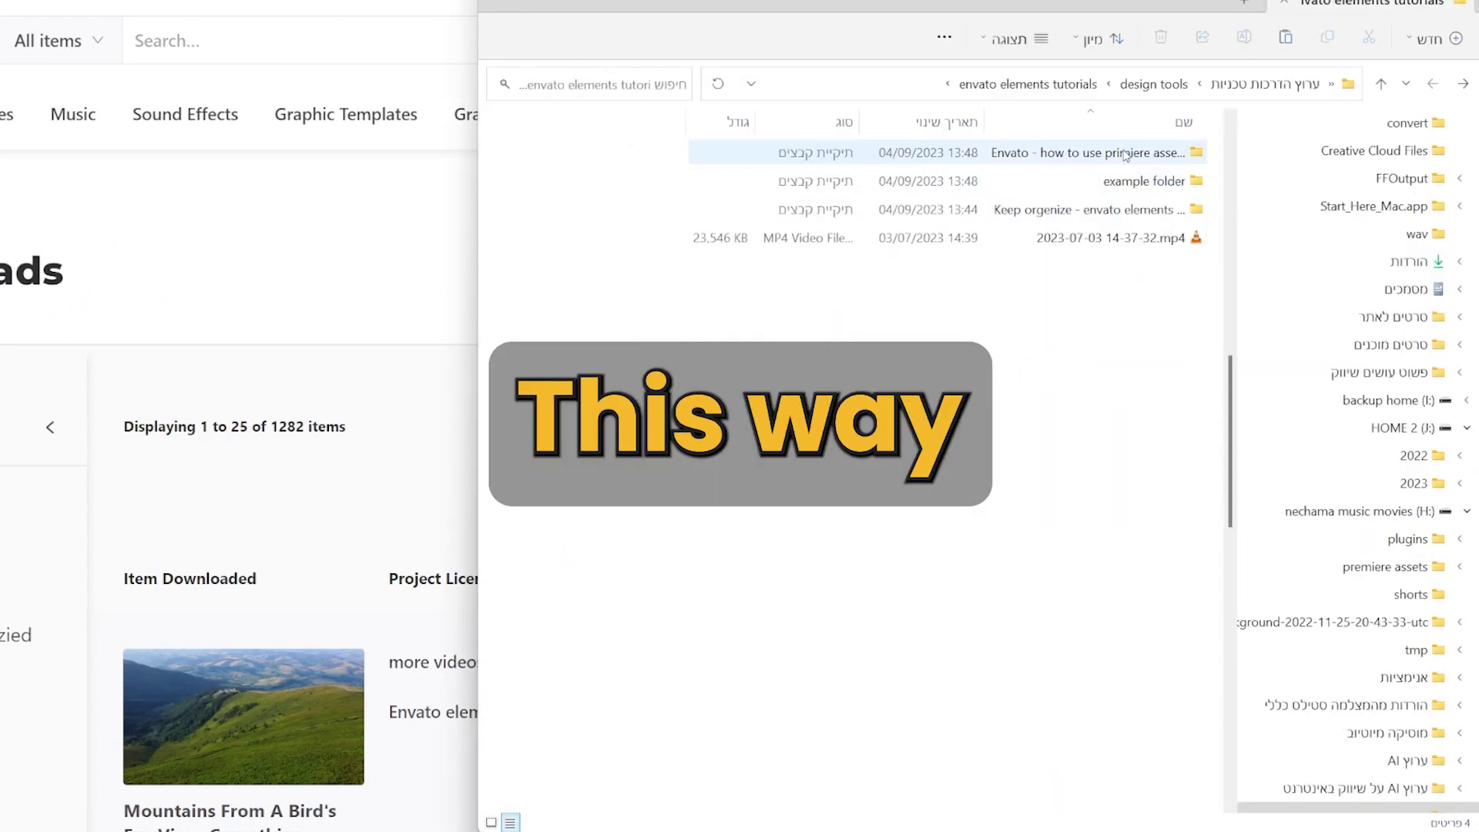
# - Paste the license certificate into the project's video envato folder and view it as large icons
pyautogui.doubleClick(1121, 154)
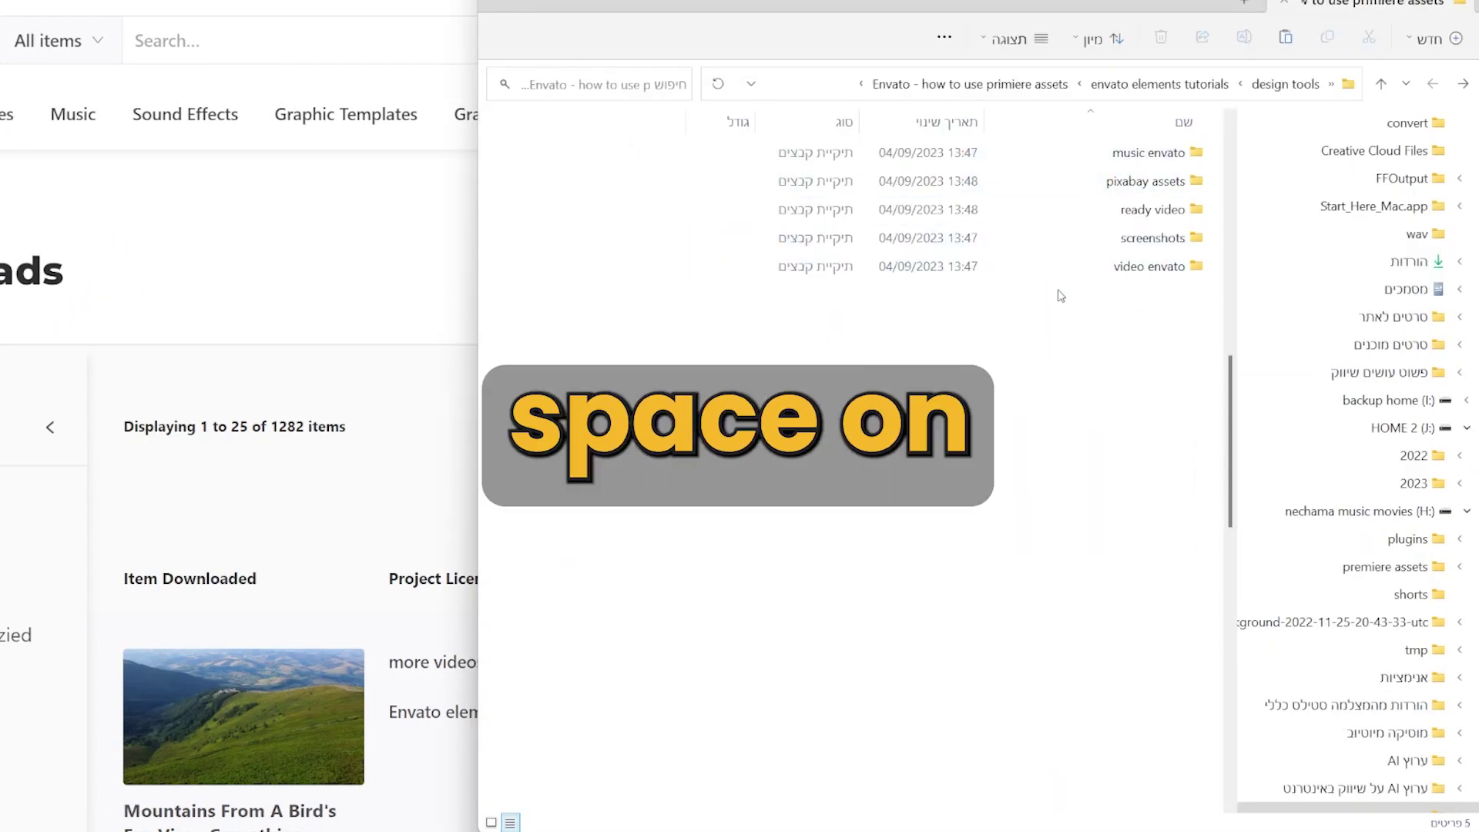
pyautogui.doubleClick(1156, 266)
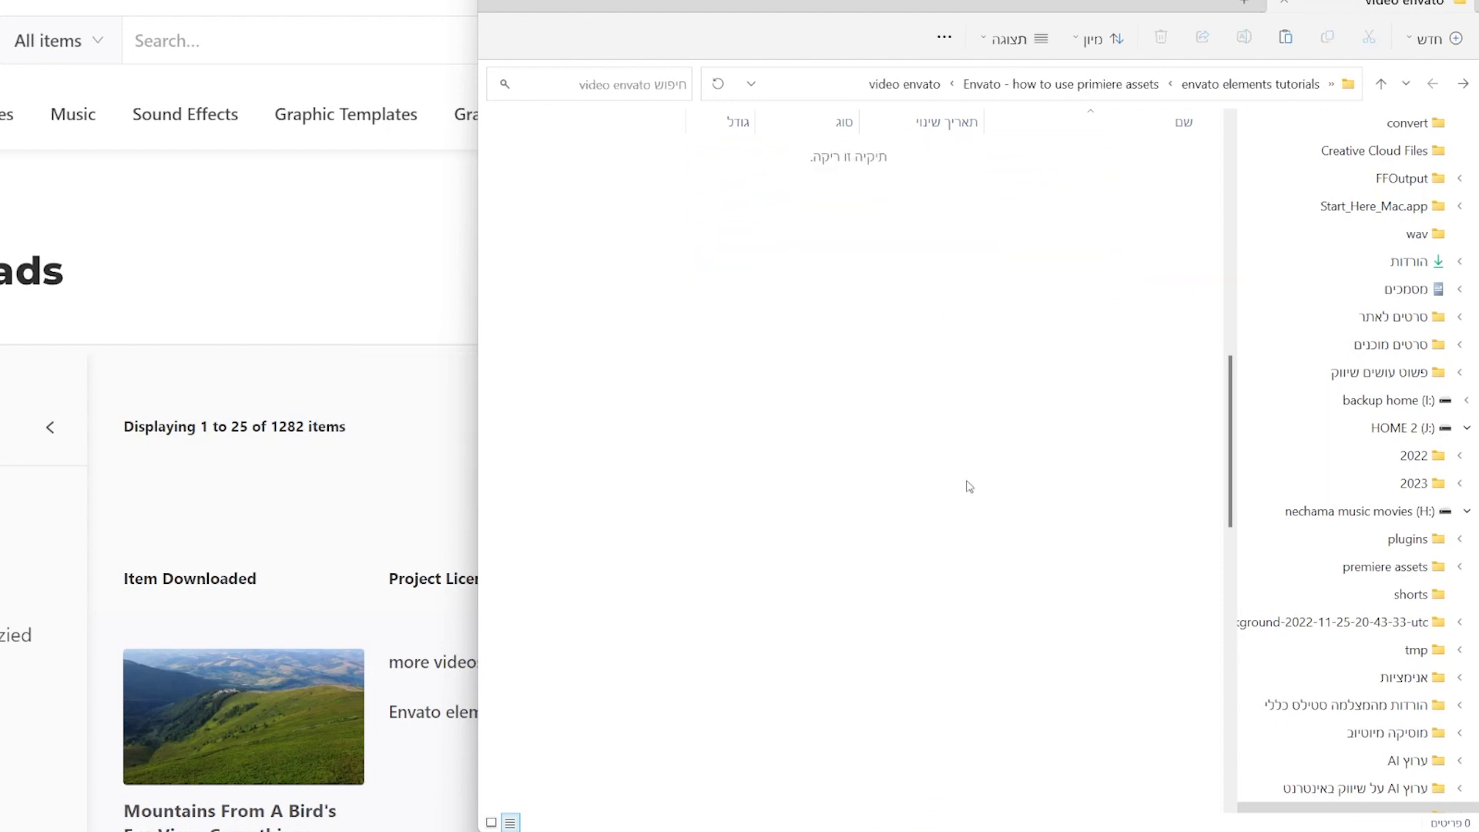
pyautogui.hotkey('ctrl', 'v')
pyautogui.click(1031, 386)
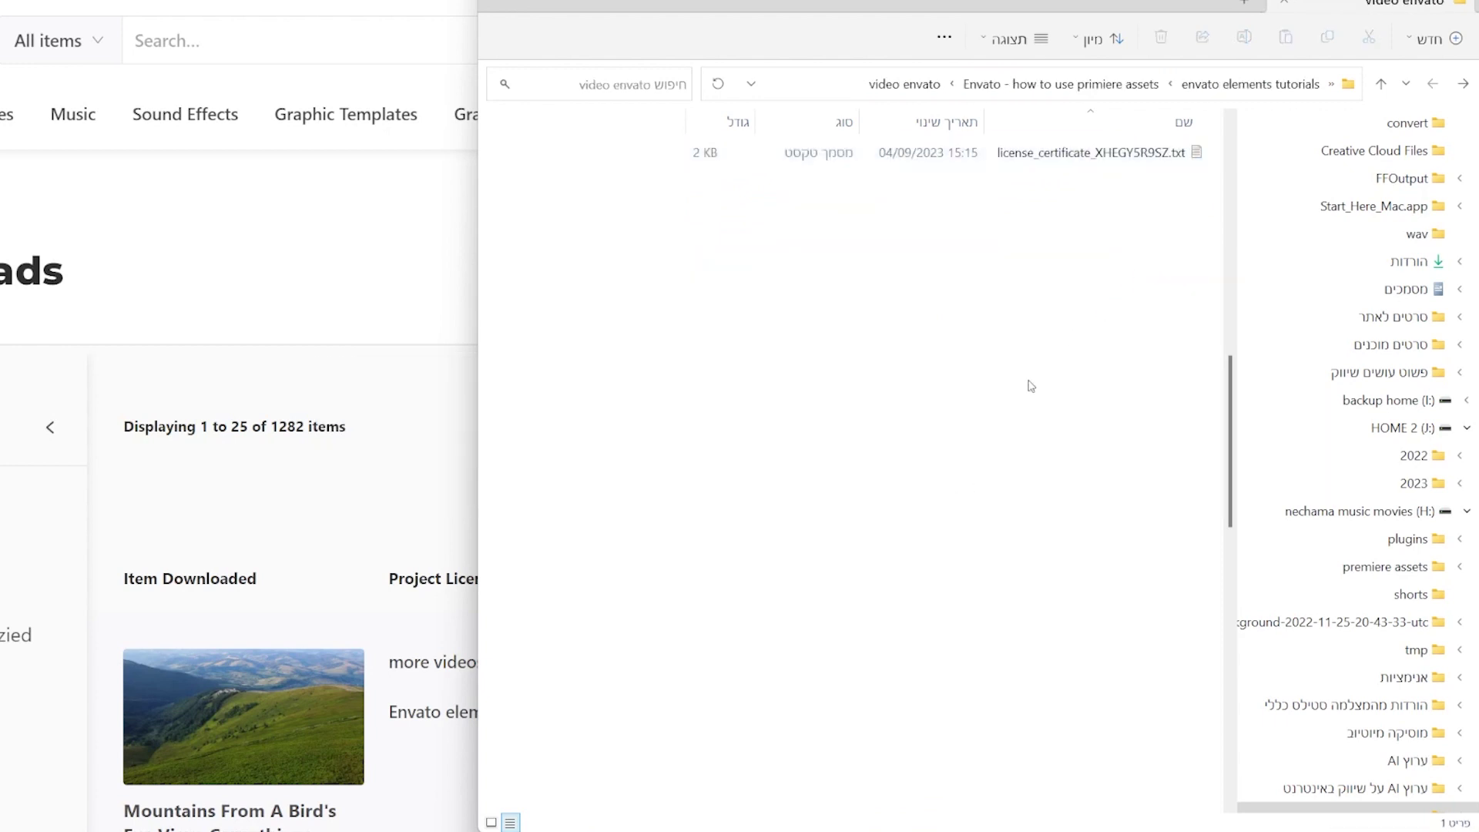
pyautogui.hotkey('ctrl', 'shift', '2')
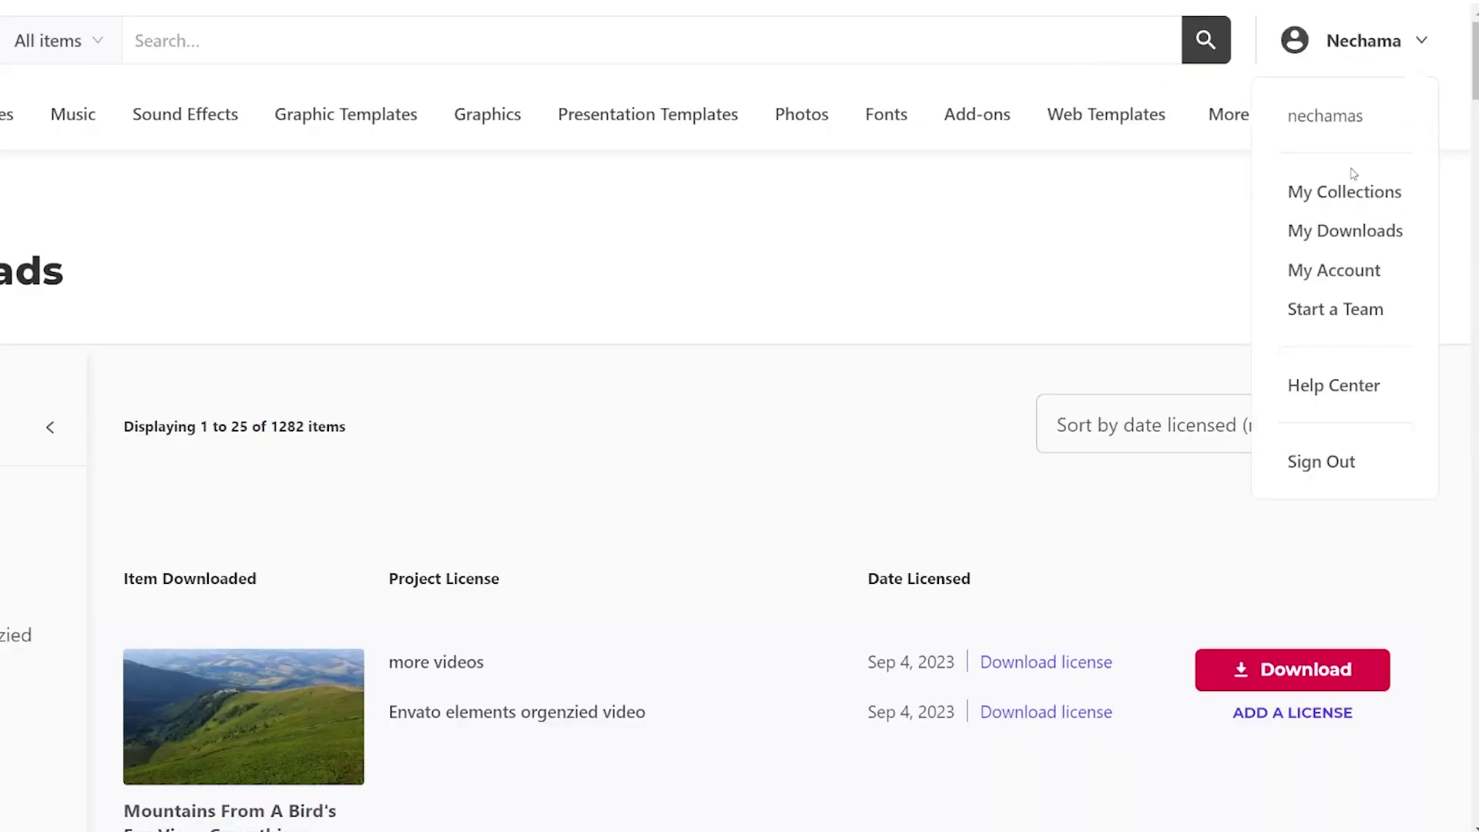
# - Go to My Collections and create a collection named 'Great view'
pyautogui.click(1352, 197)
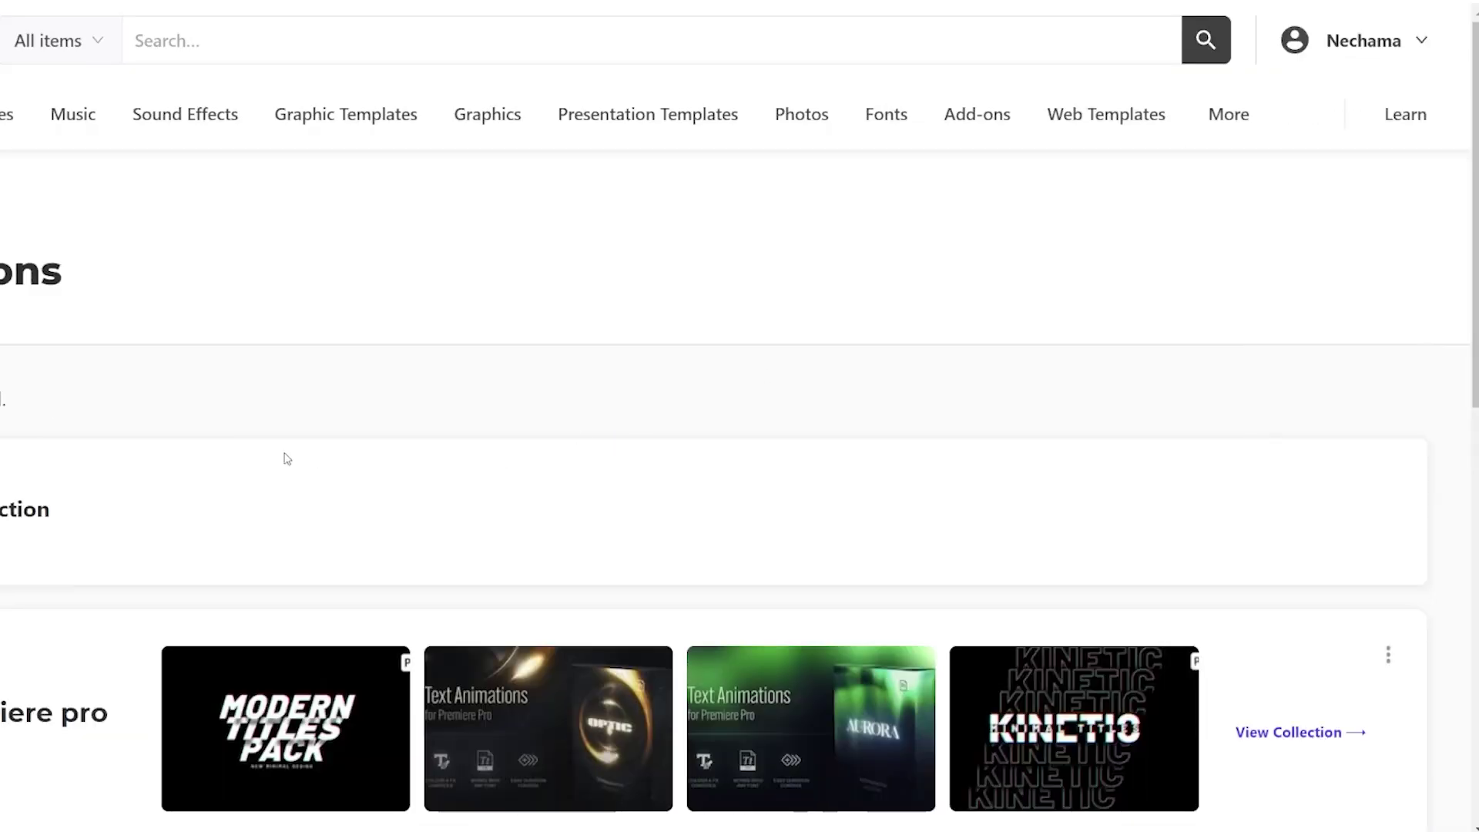
pyautogui.scroll(-8, 287, 459)
pyautogui.scroll(5, 285, 458)
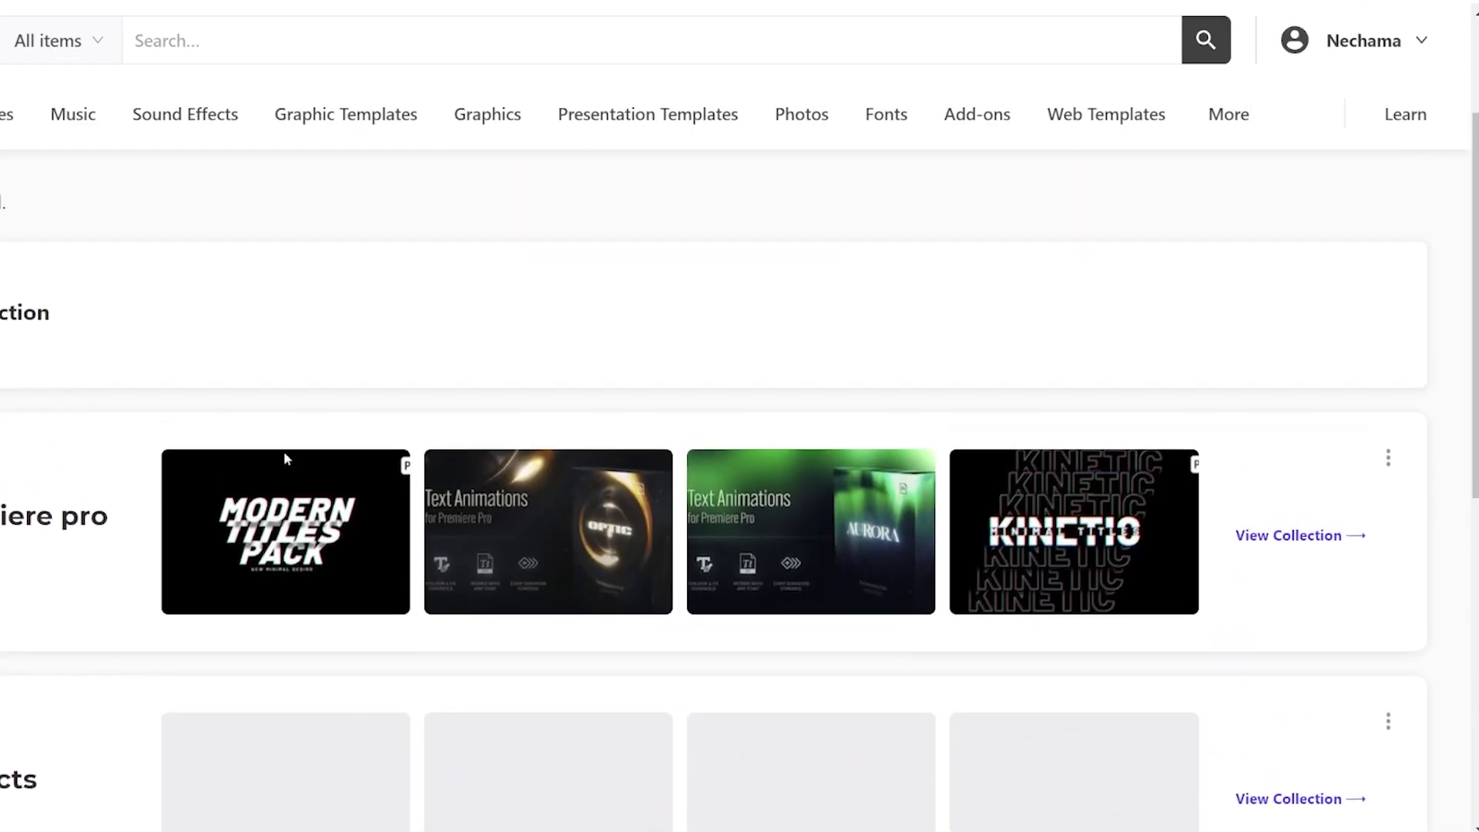
pyautogui.scroll(1, 285, 459)
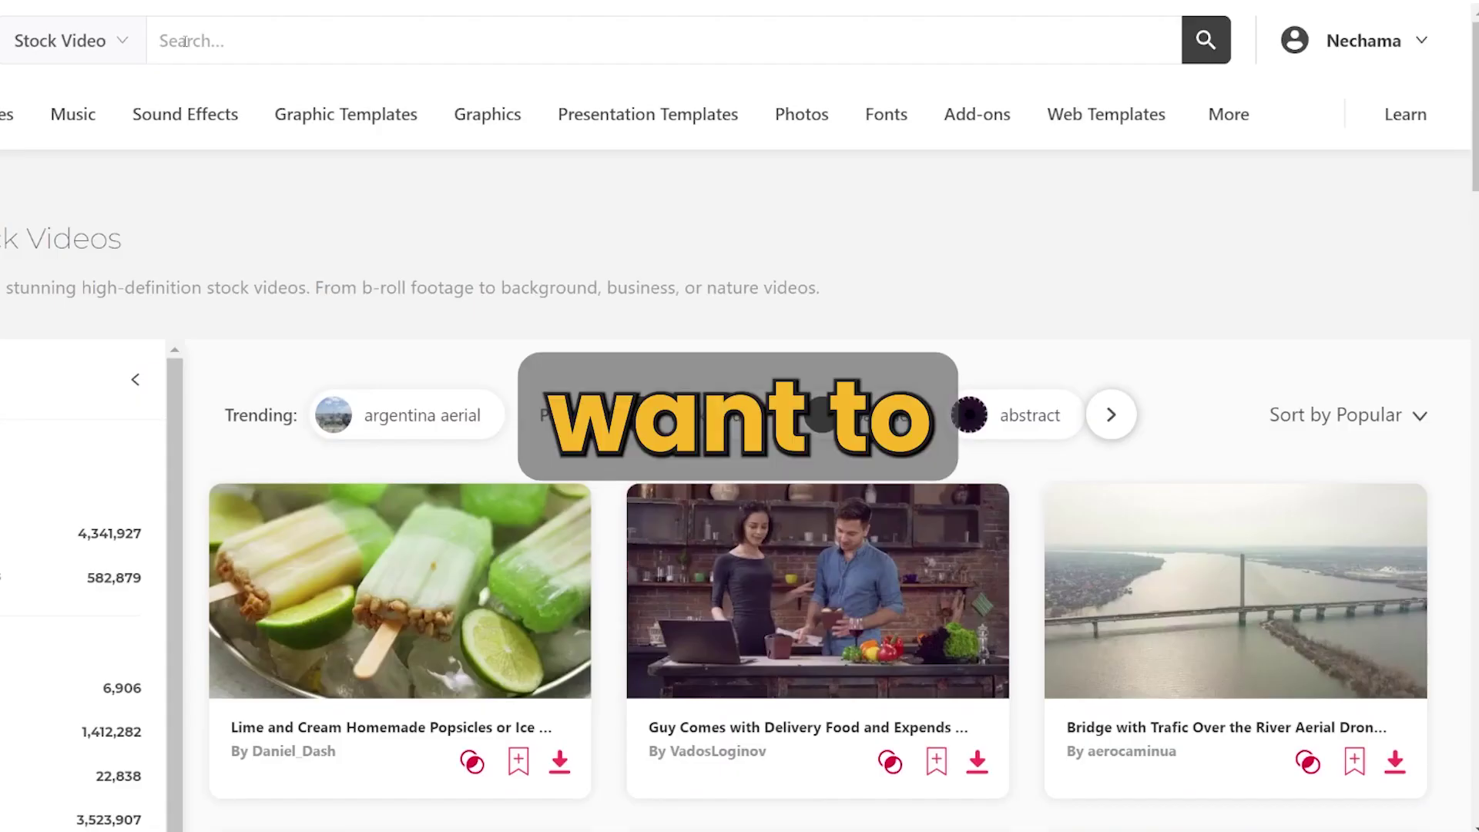
# - Search Stock Video for 'view' and browse the results
pyautogui.write('view')
pyautogui.press('Return')
pyautogui.scroll(-3, 915, 477)
pyautogui.scroll(3, 915, 477)
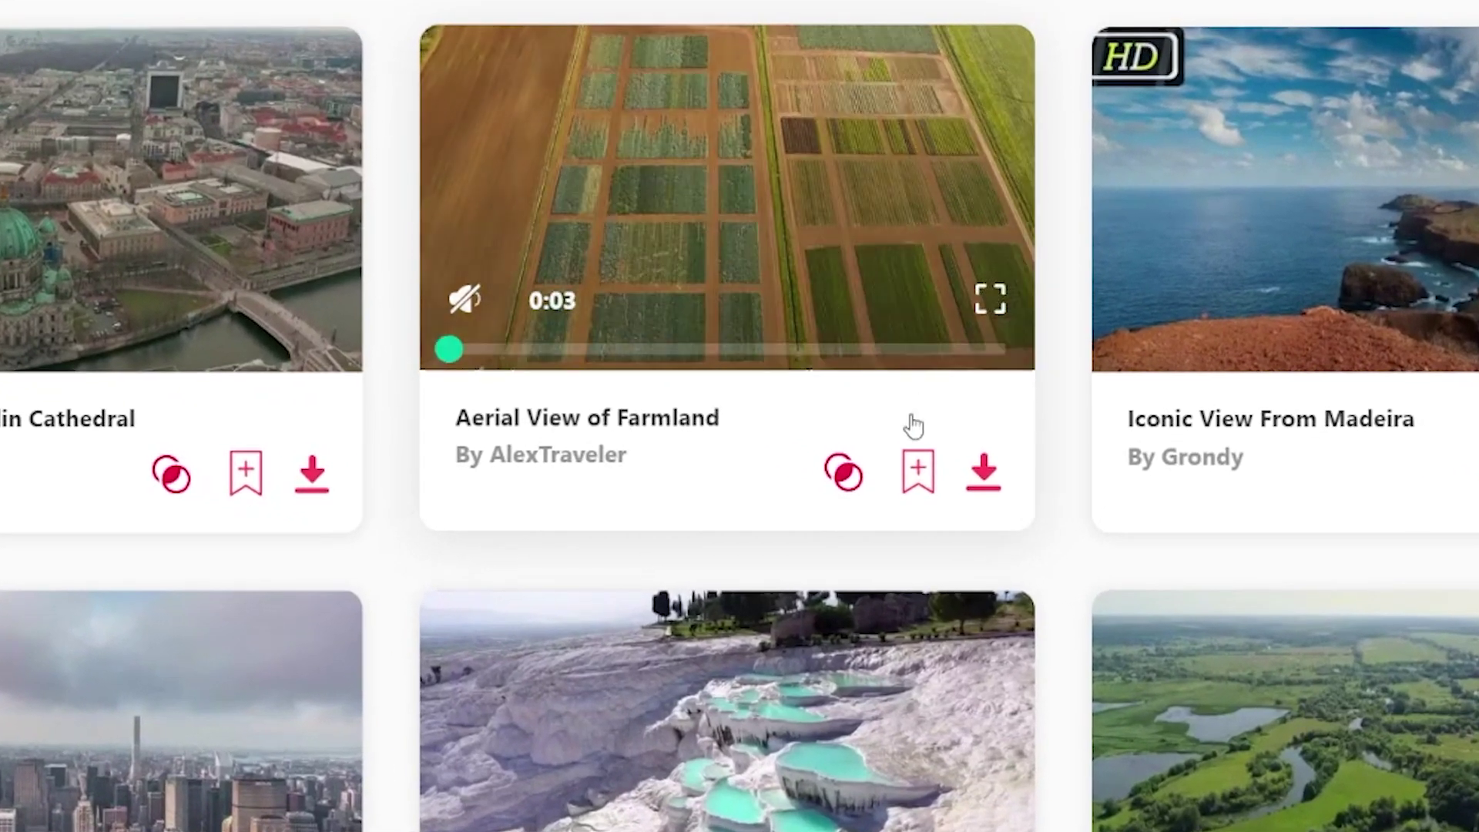
# - Add Aerial View of Farmland to the Great view collection and open that collection
pyautogui.click(918, 472)
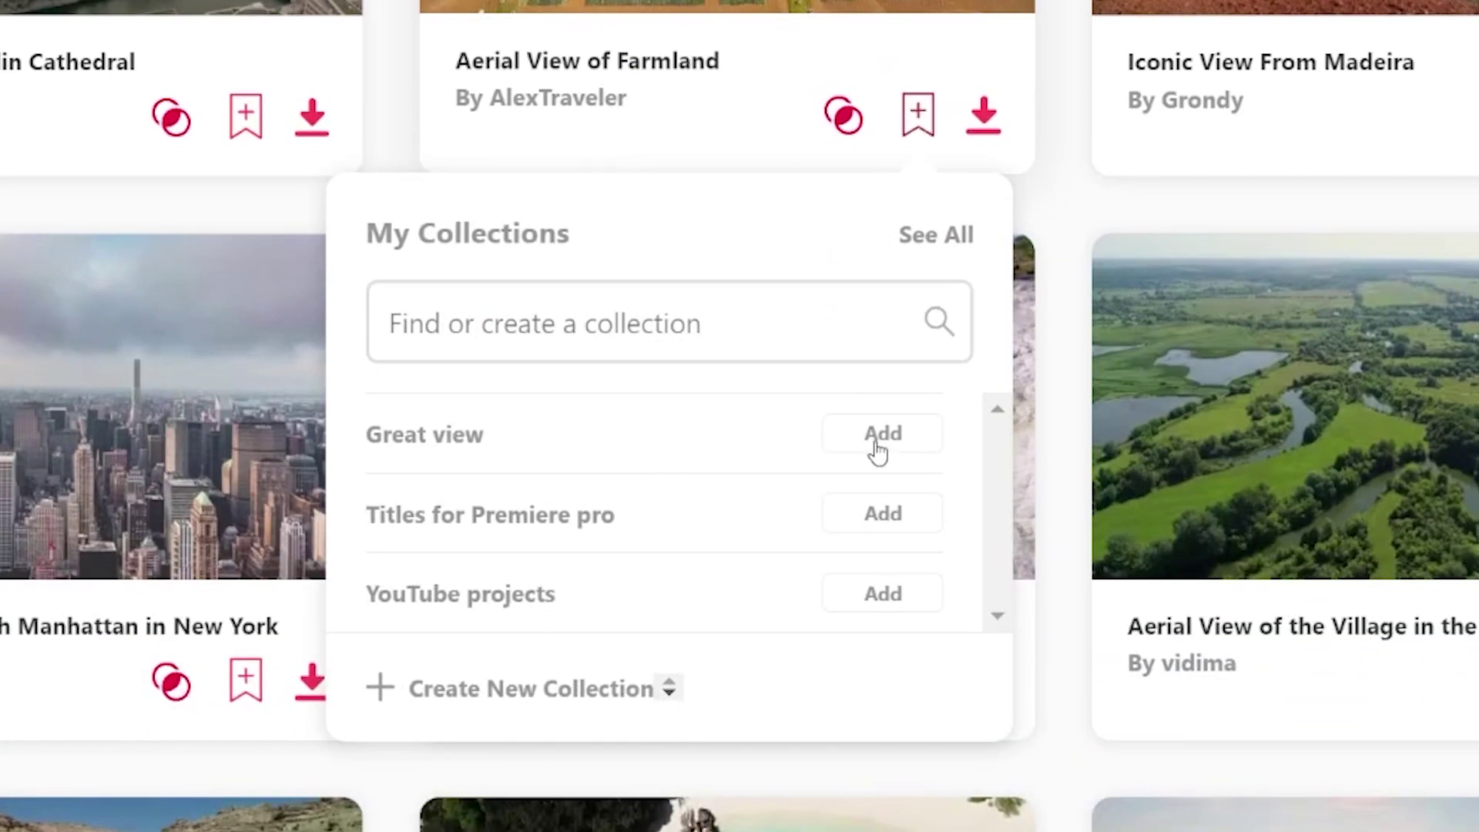
pyautogui.click(876, 444)
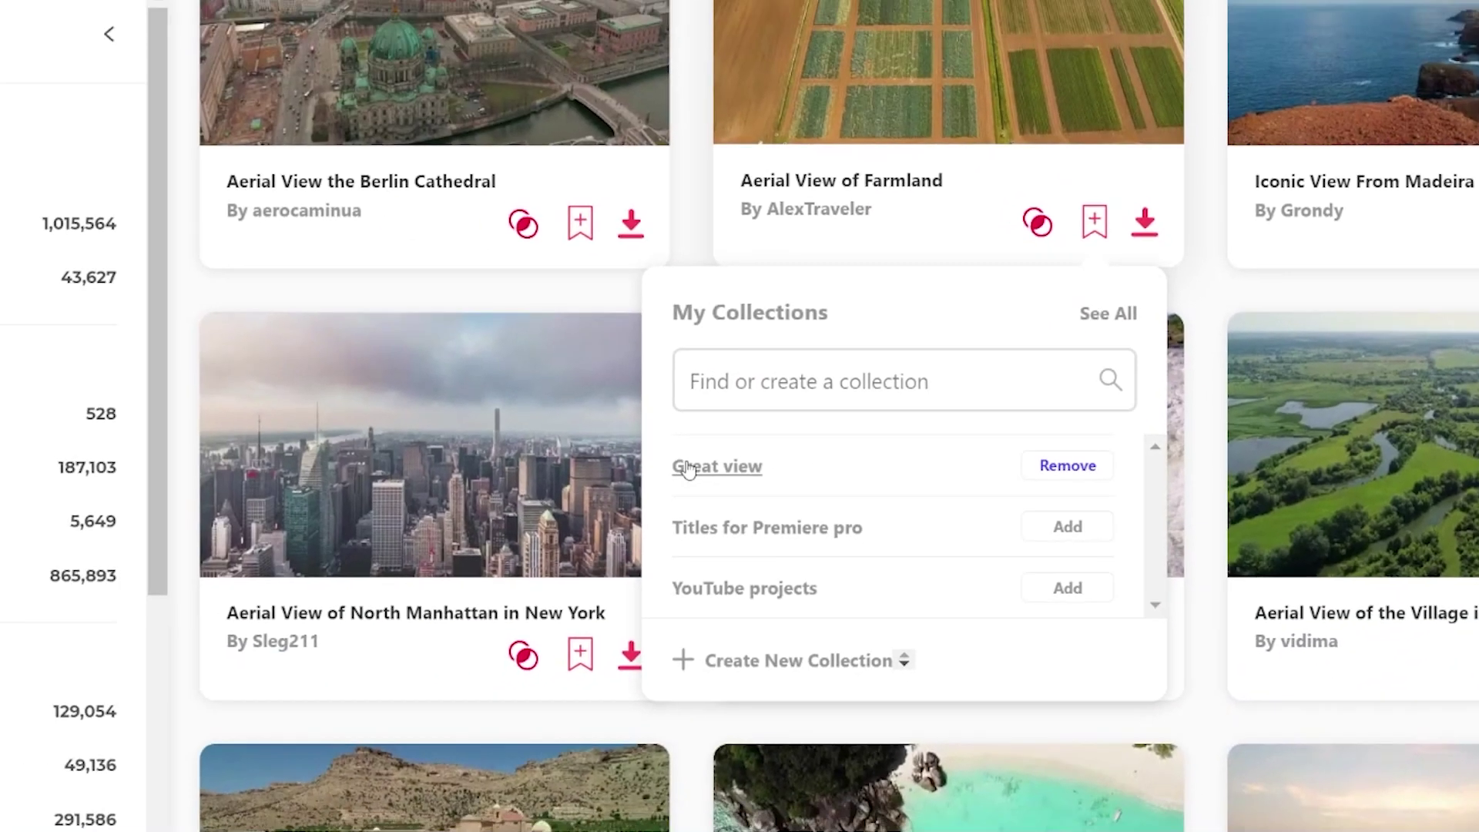
pyautogui.click(381, 438)
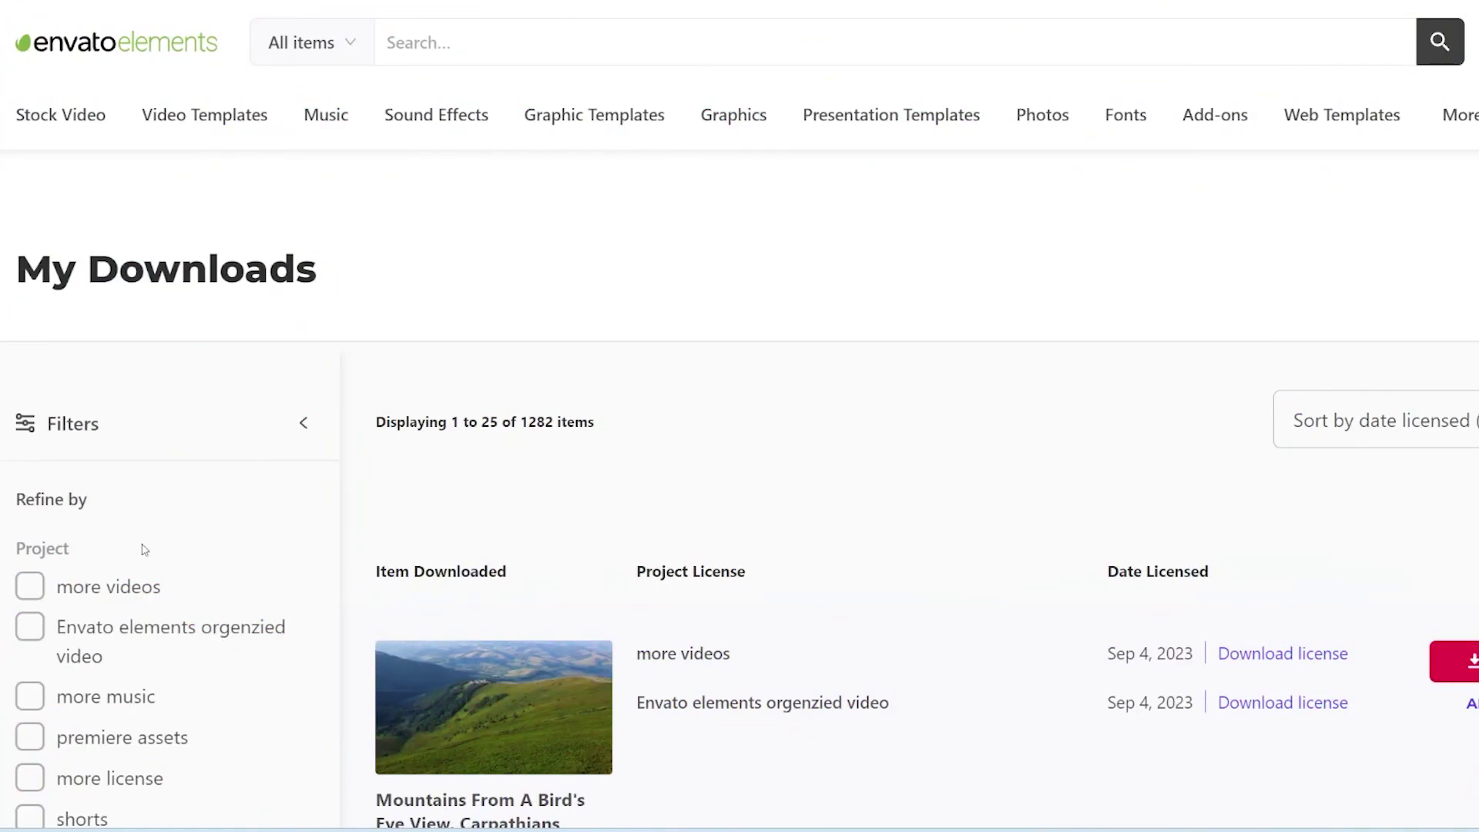
# - Filter My Downloads to the 'more music' project and scroll through its 23 items
pyautogui.click(98, 701)
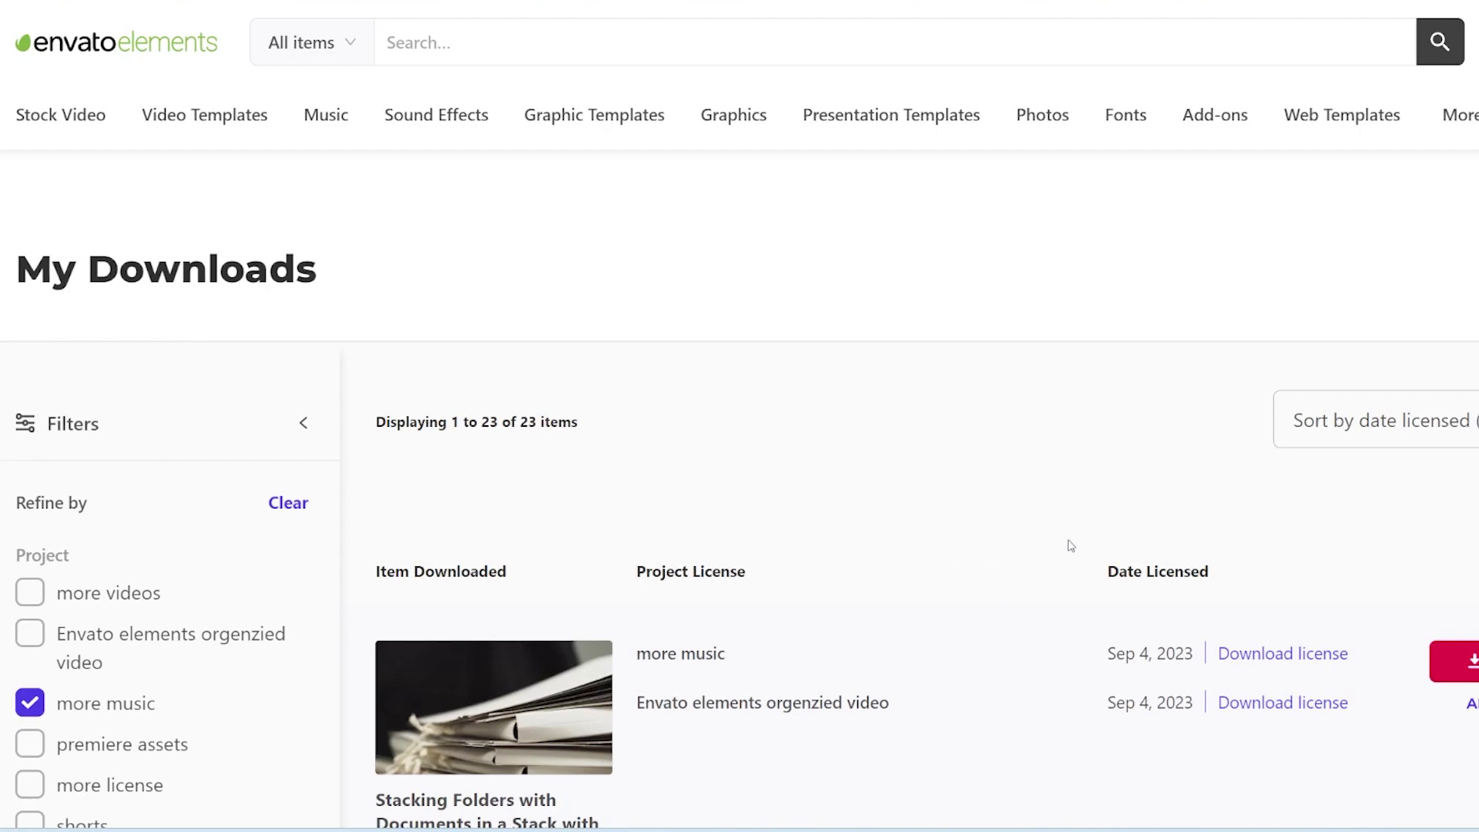
pyautogui.scroll(-5, 1070, 545)
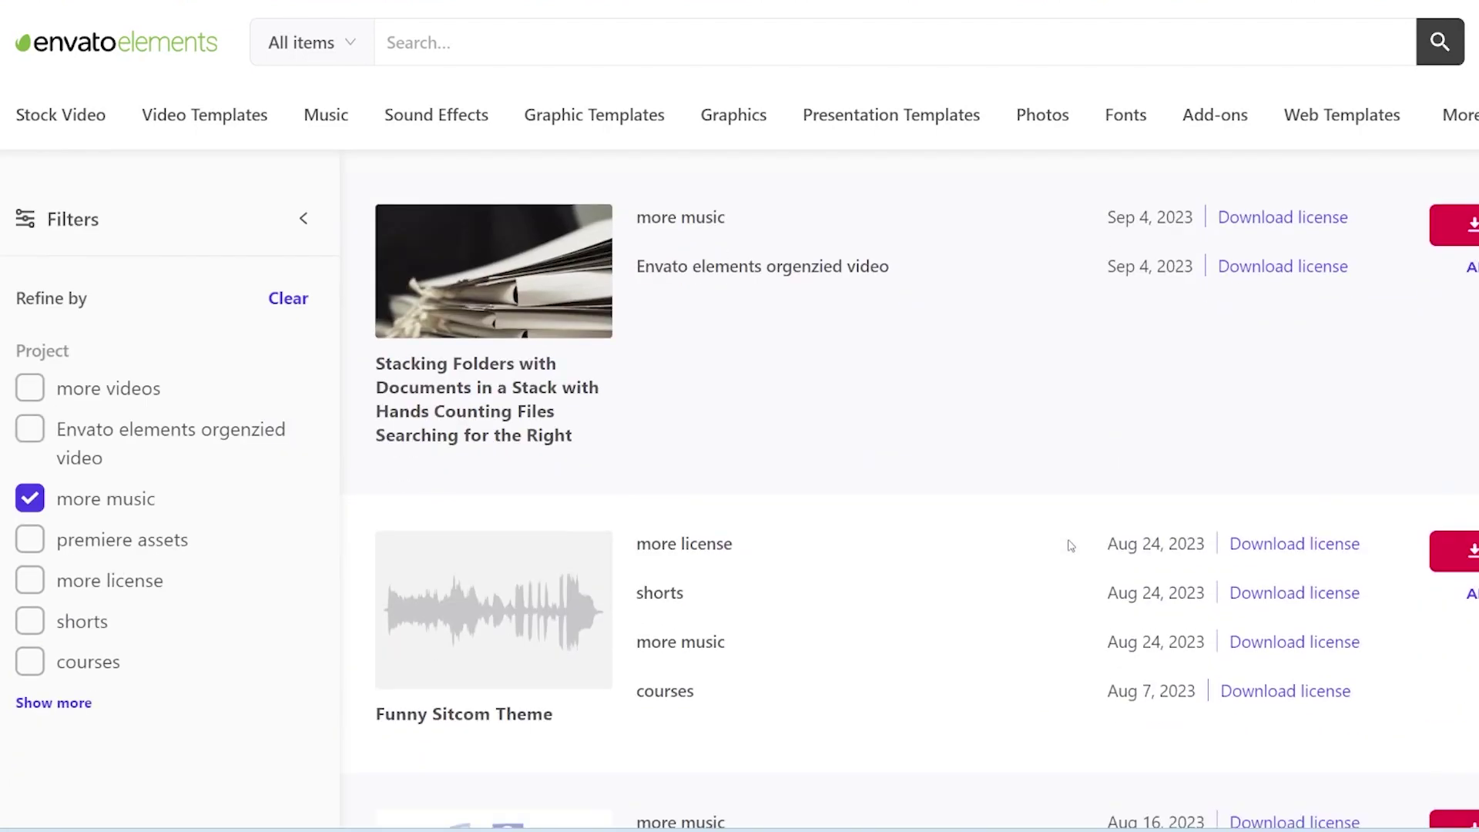
pyautogui.scroll(-8, 1070, 545)
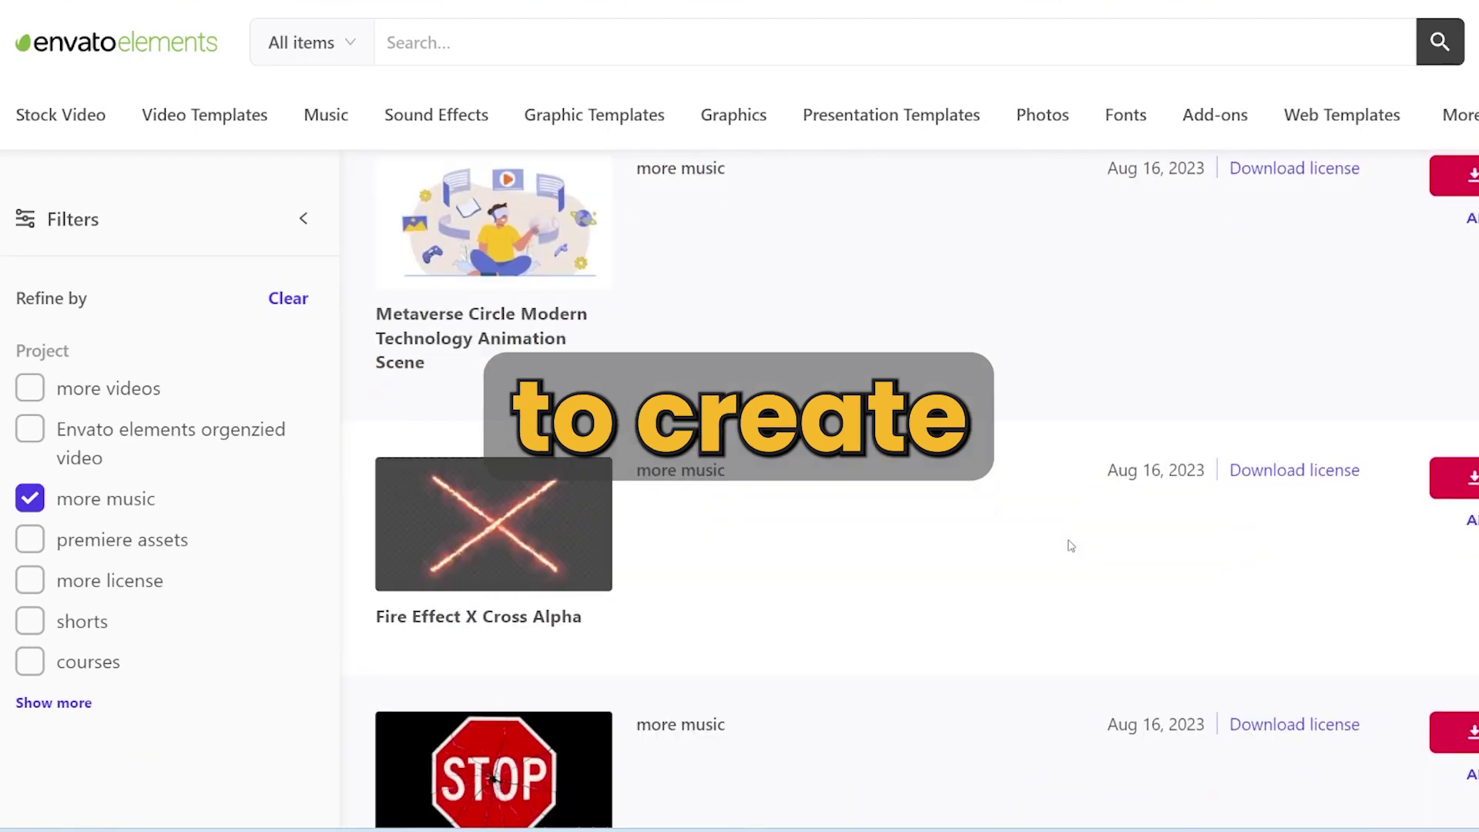
pyautogui.scroll(-20, 1071, 546)
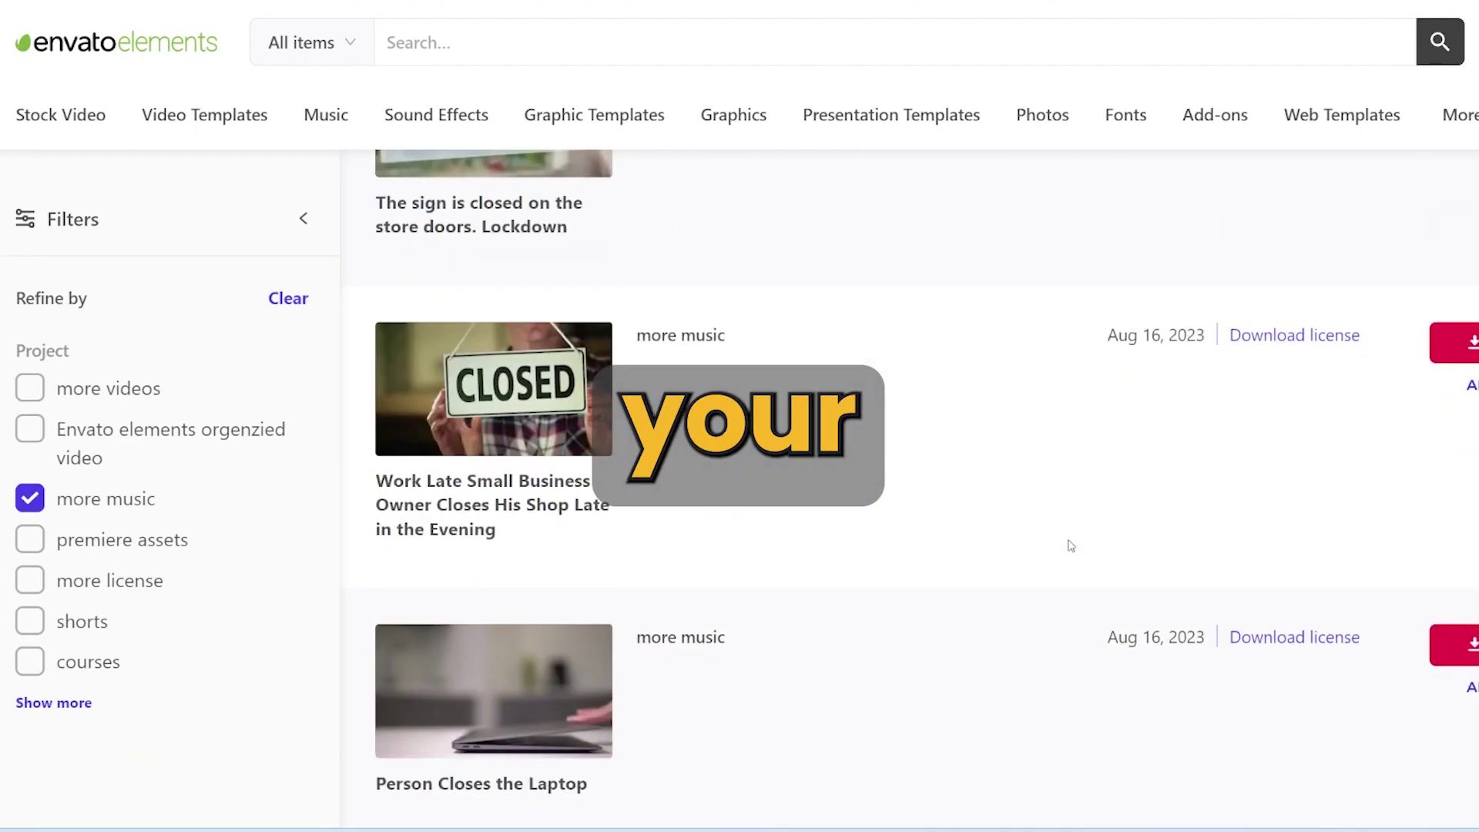
pyautogui.scroll(-5, 1070, 546)
pyautogui.scroll(-13, 1070, 545)
pyautogui.scroll(-20, 1070, 546)
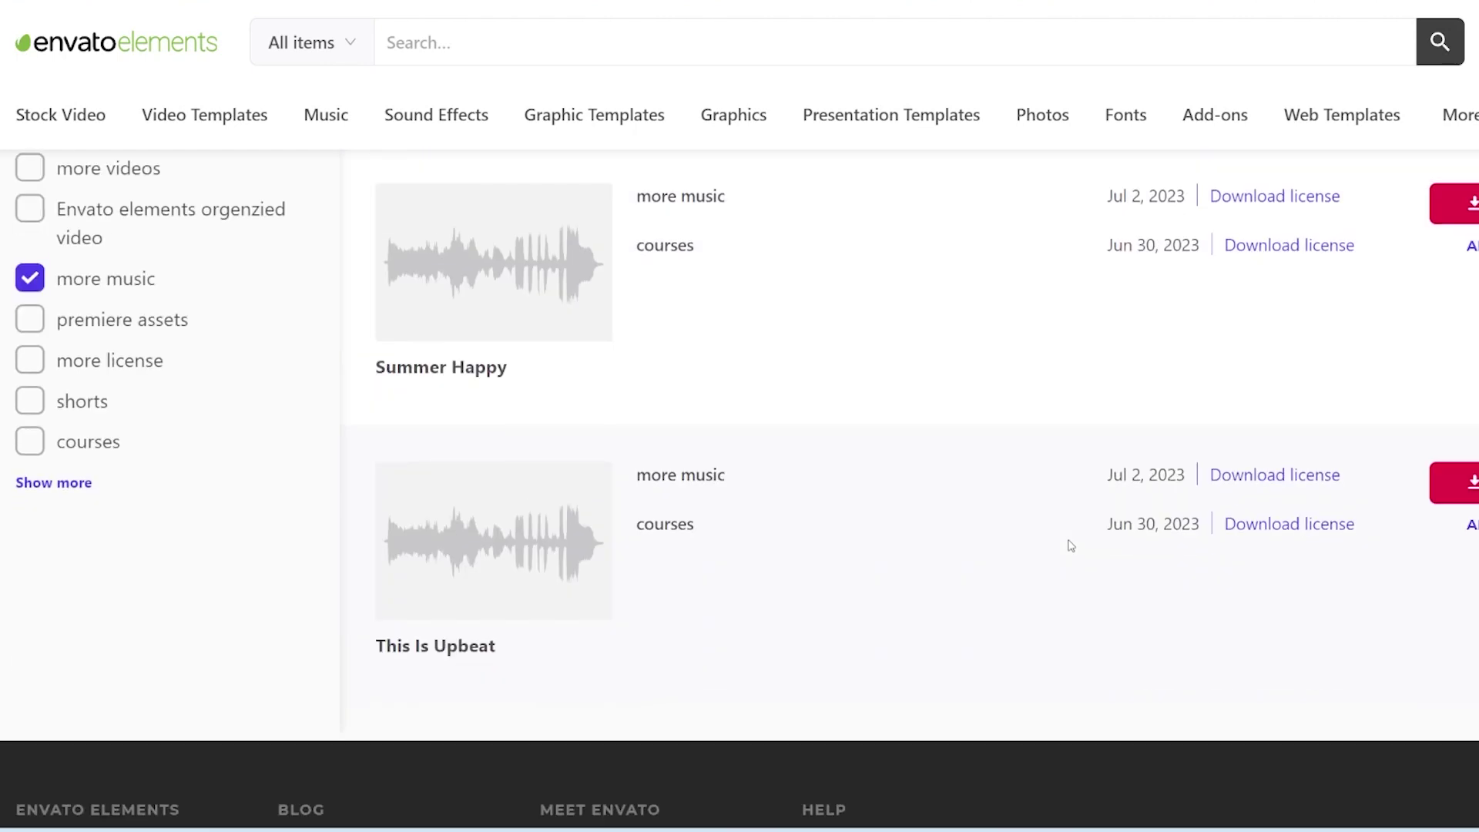
pyautogui.scroll(4, 1070, 546)
pyautogui.scroll(4, 1071, 545)
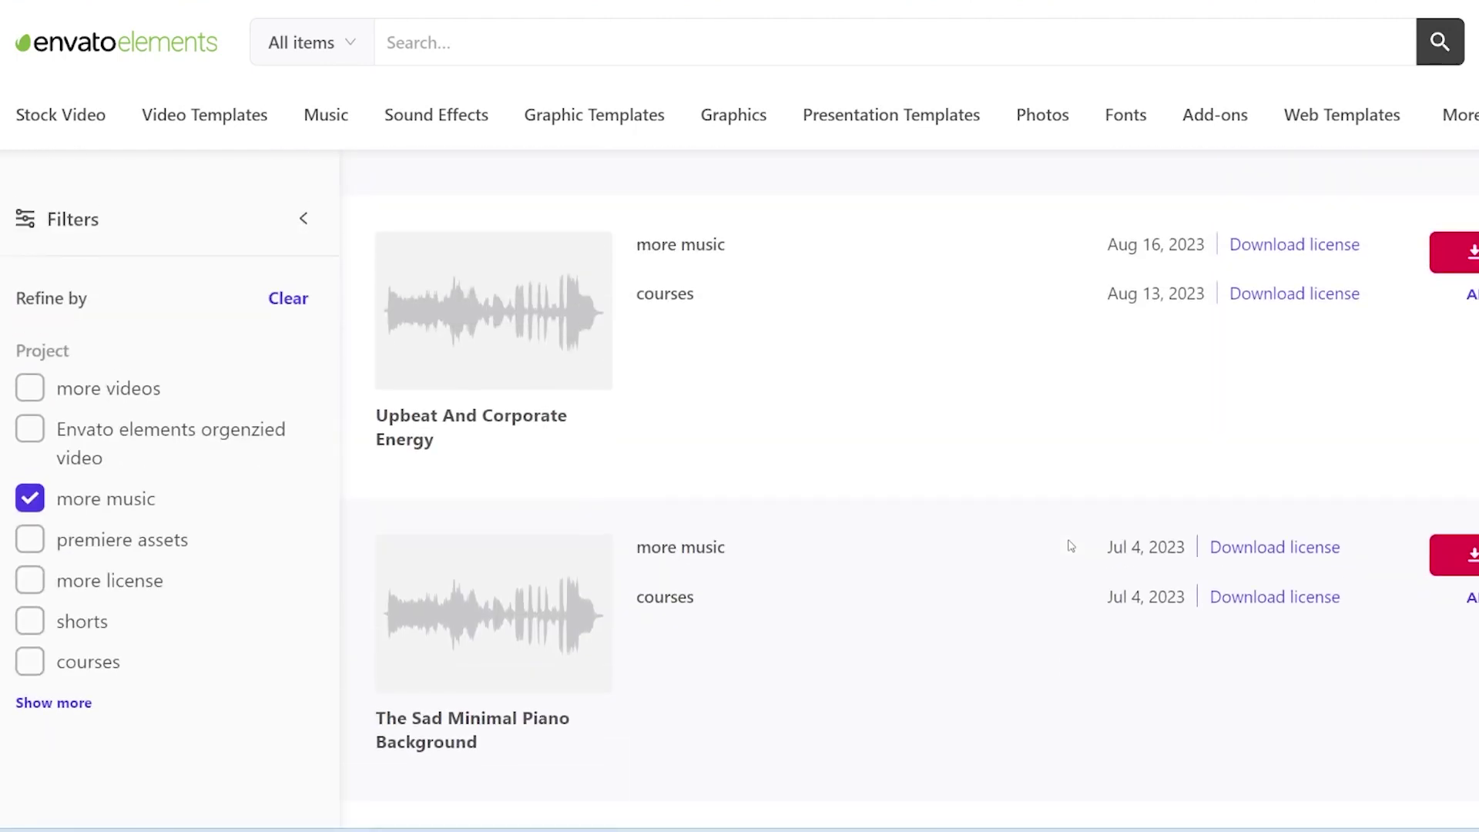
pyautogui.scroll(-4, 1070, 545)
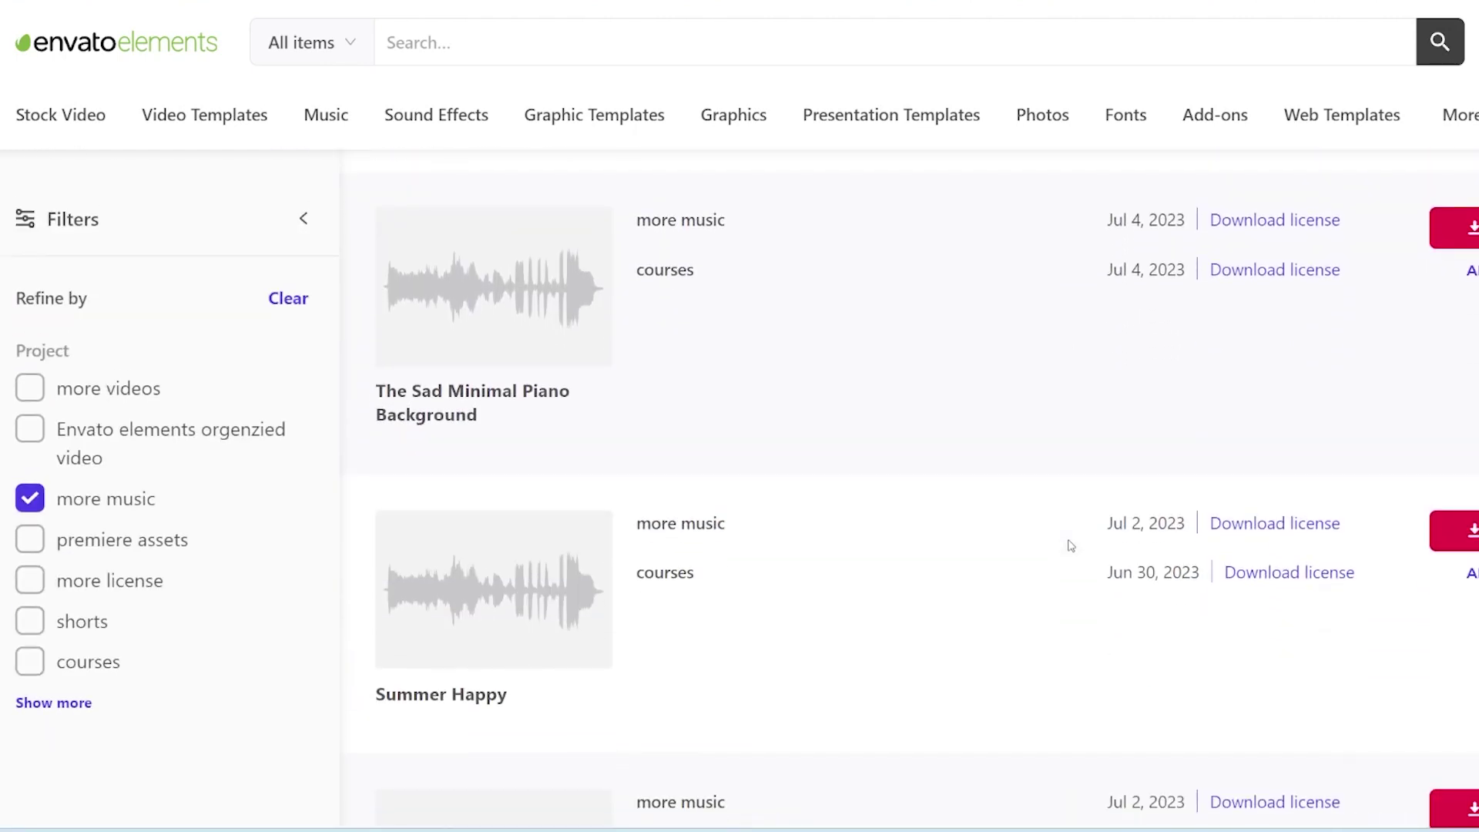
pyautogui.scroll(-5, 1070, 546)
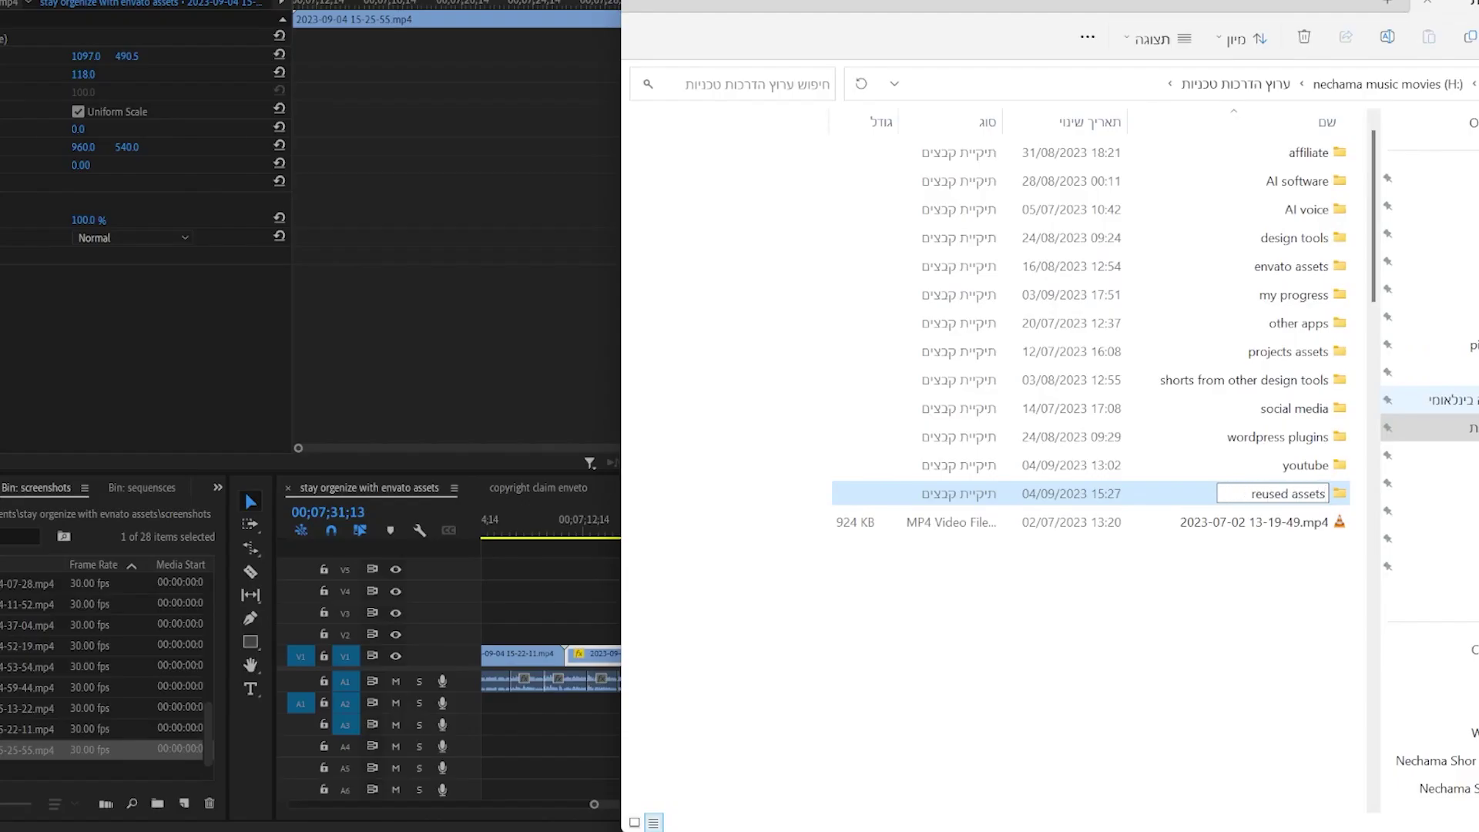
# - Complete the folder name as 'reused assets for projects' and confirm it
pyautogui.write('ts')
pyautogui.press('Return')
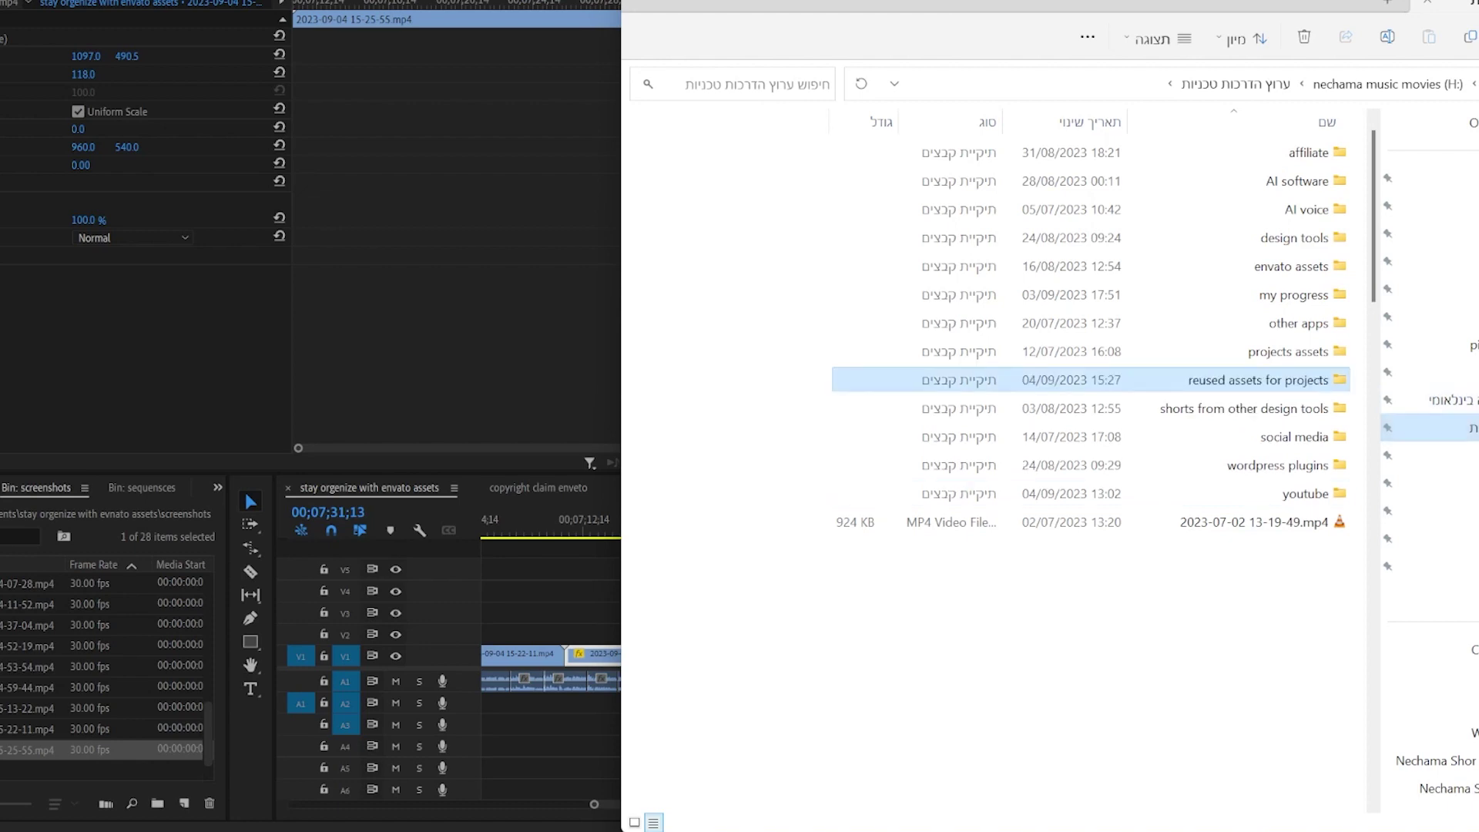
pyautogui.press('Return')
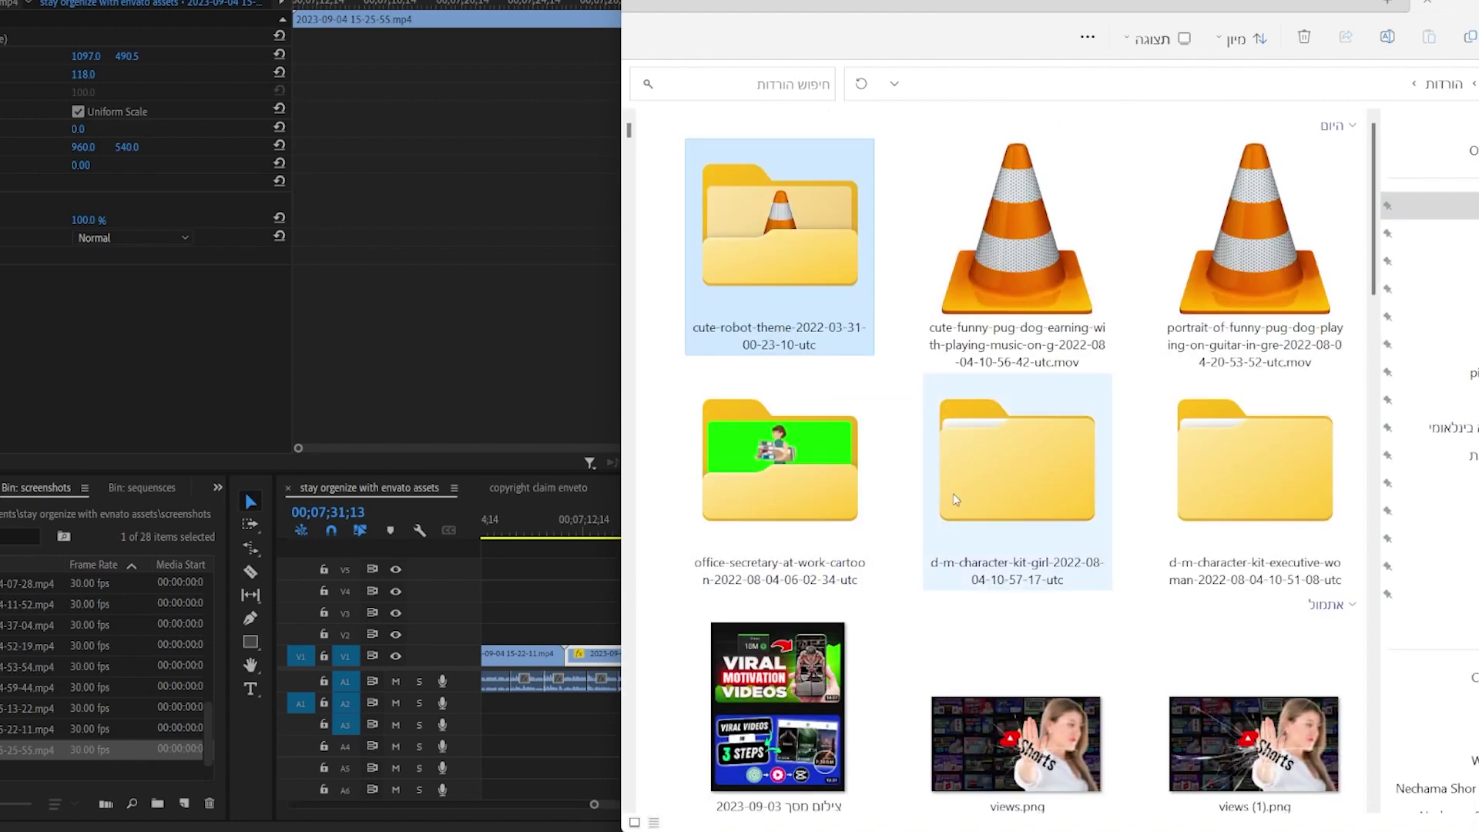